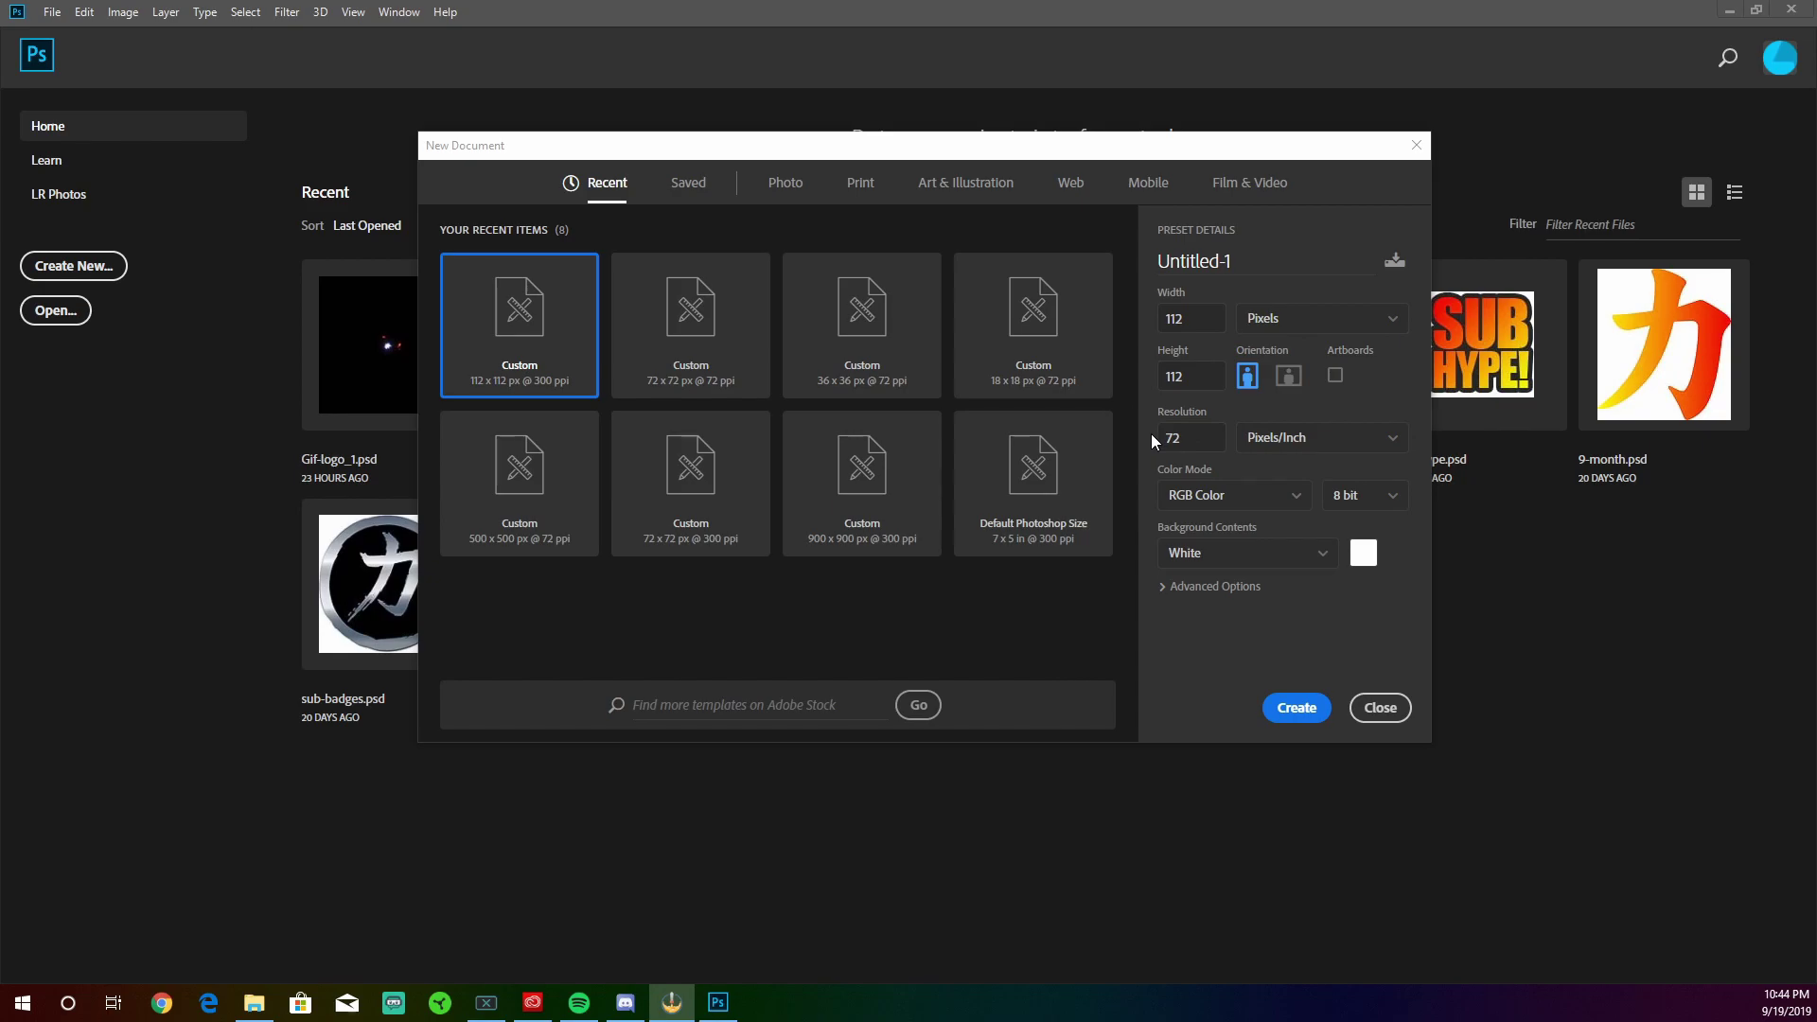
Create the 112 × 112 px document and replace the white Background with an empty transparent layer
click(1285, 706)
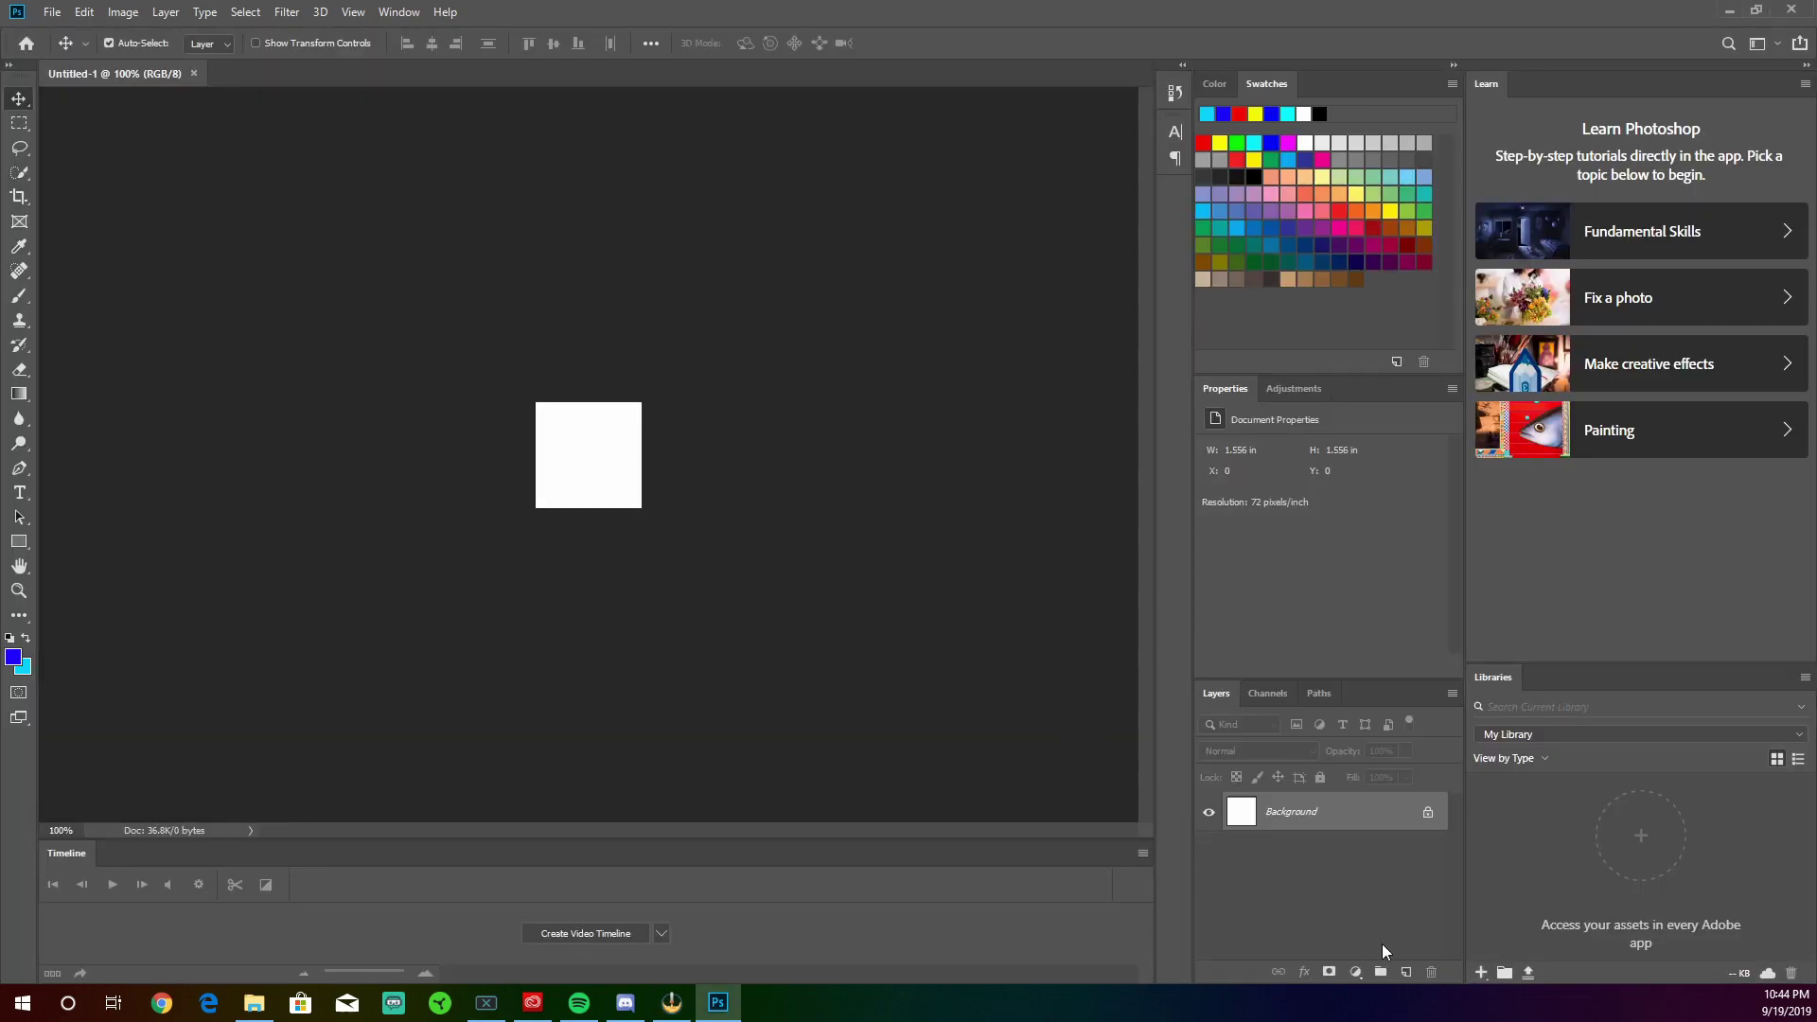
click(1407, 972)
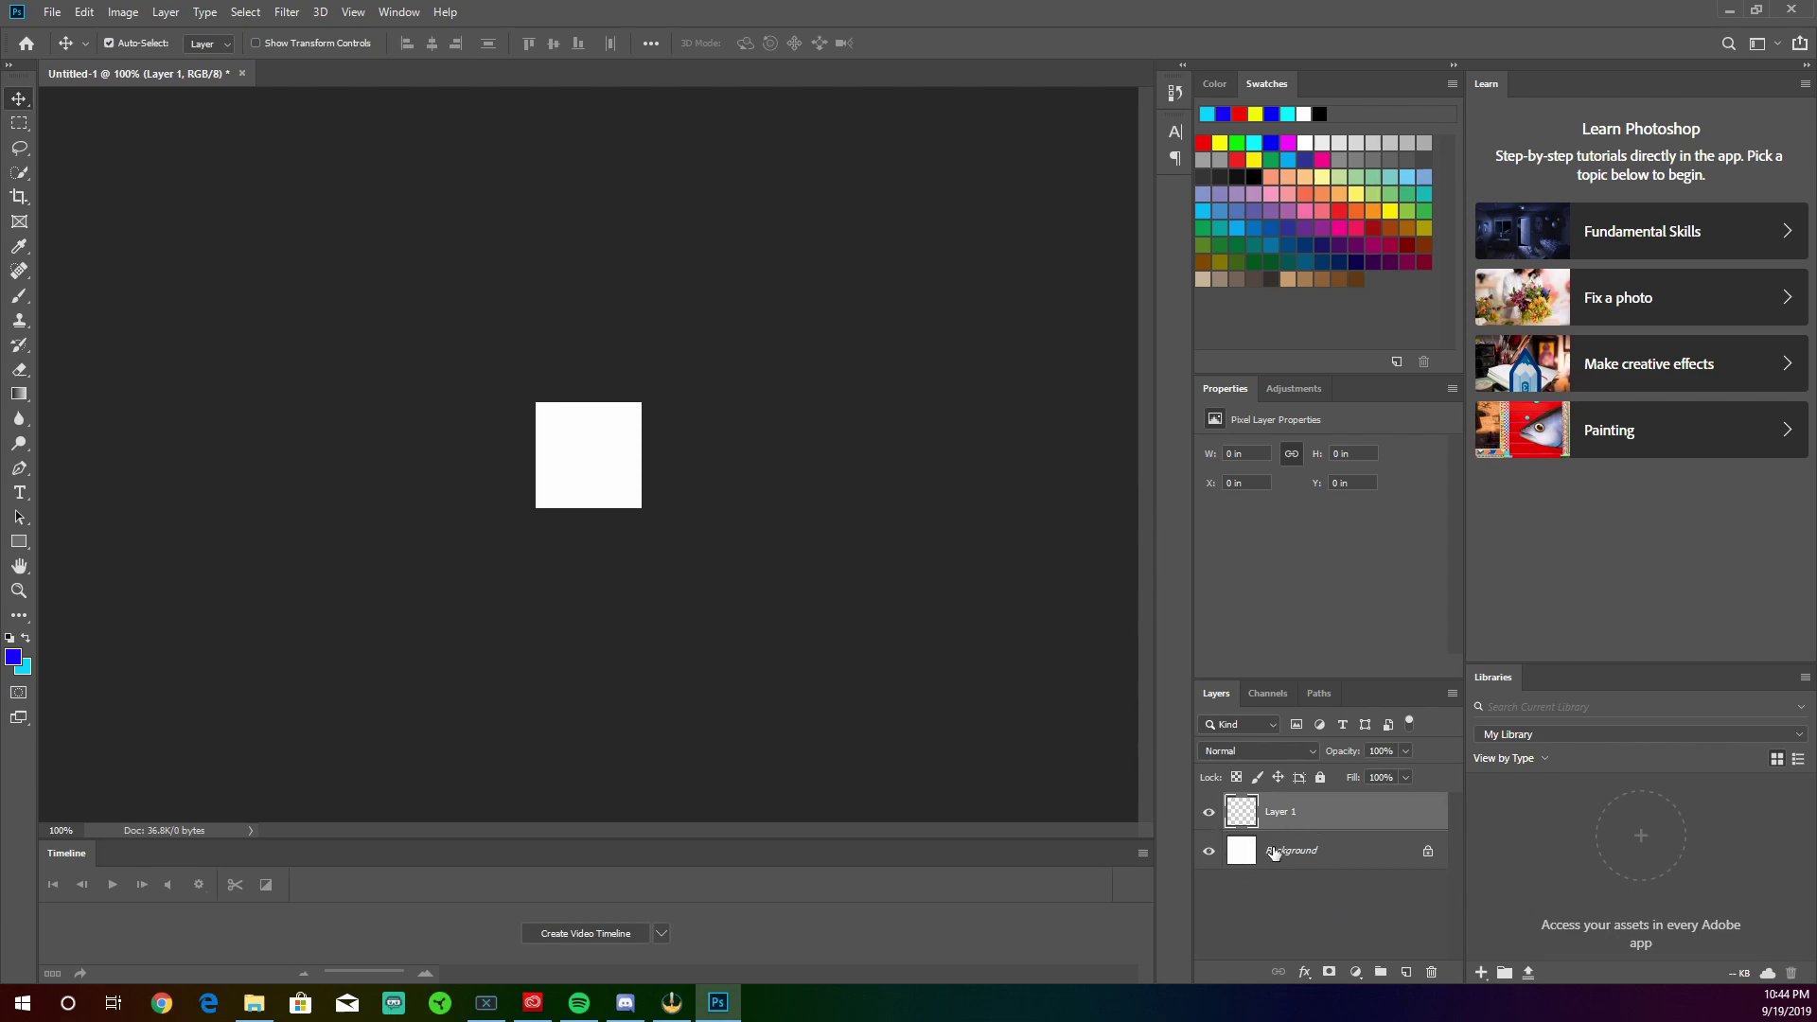
drag(1278, 852, 1432, 969)
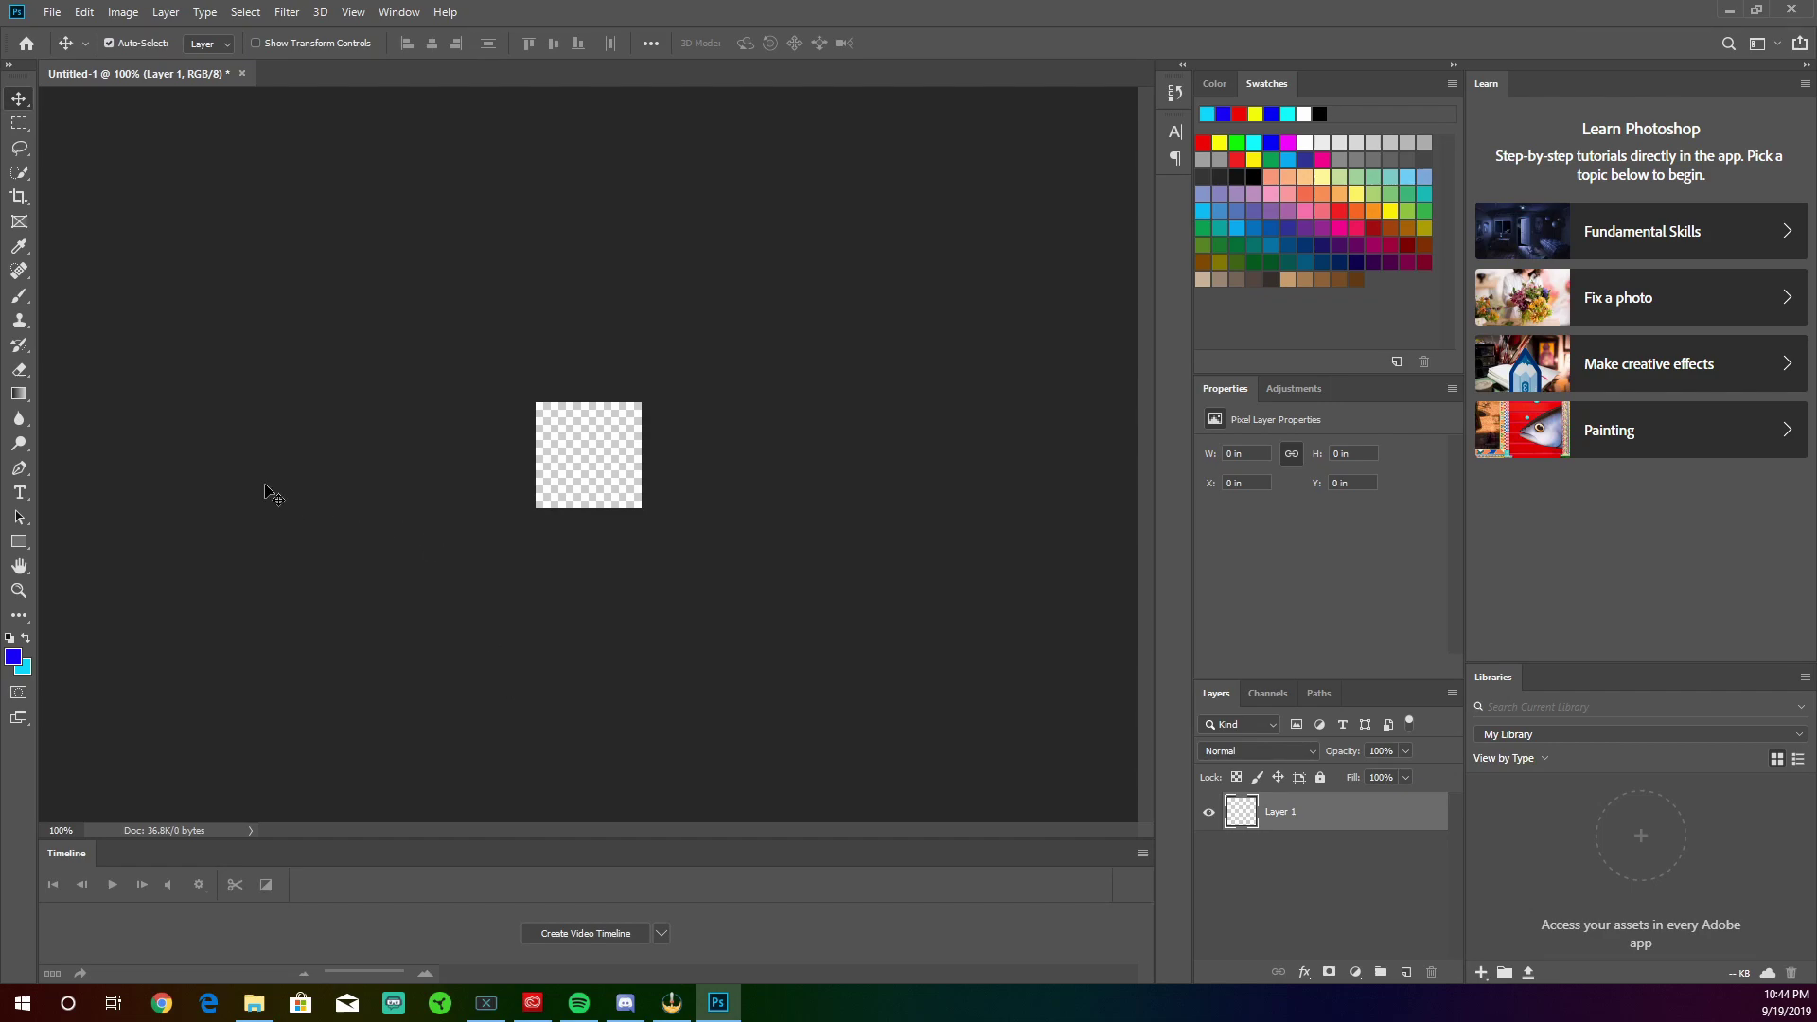
Enter the text SUB and HYPE! on two lines in black Impact 50 pt
click(19, 493)
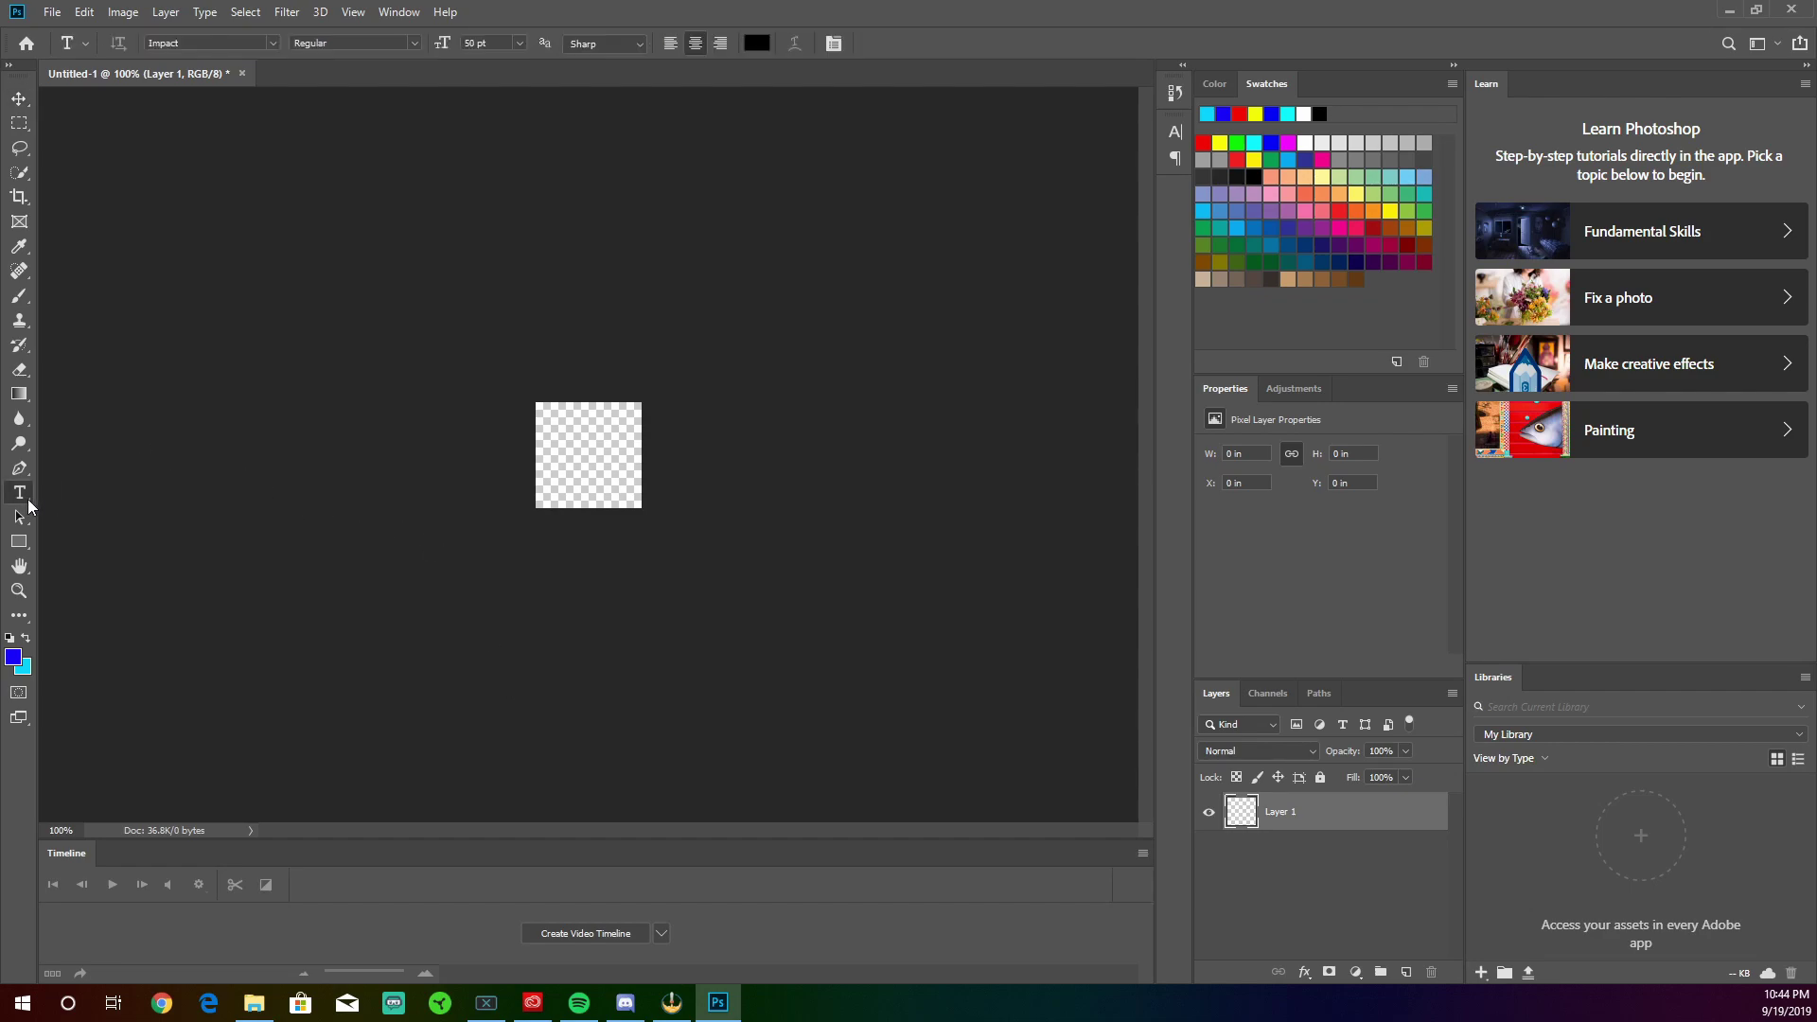
click(544, 461)
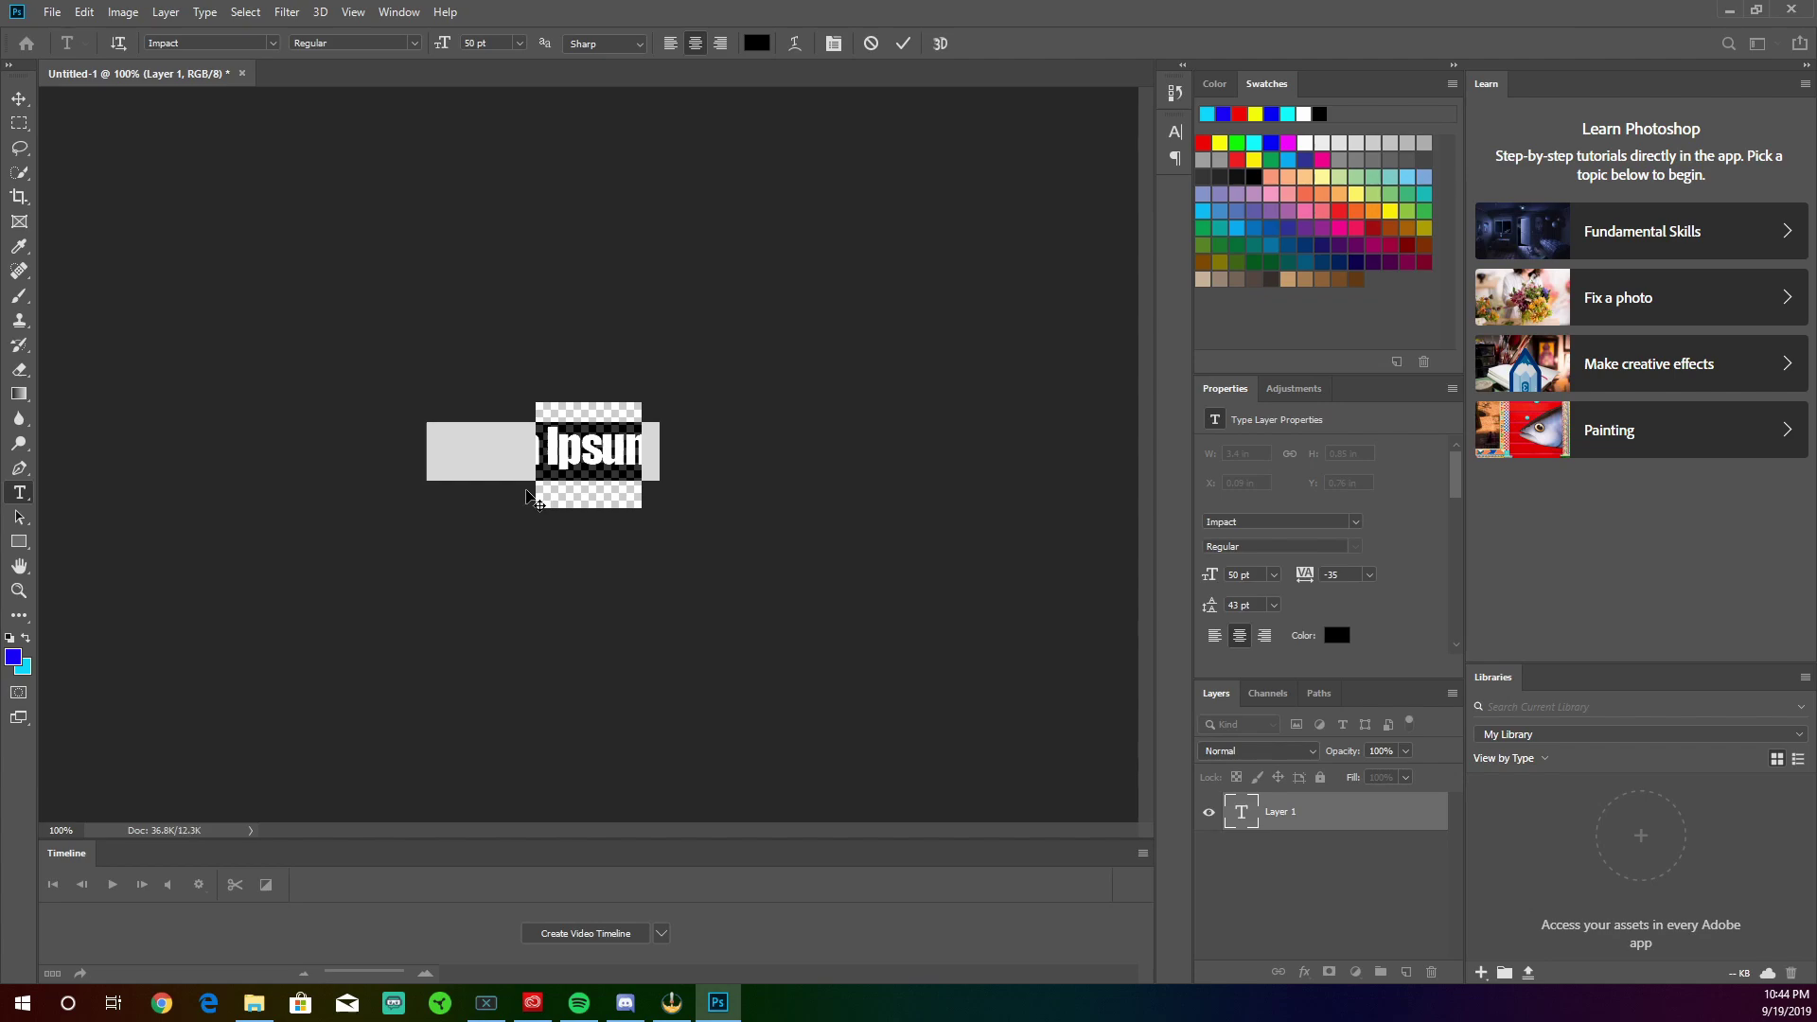
text(SUB)
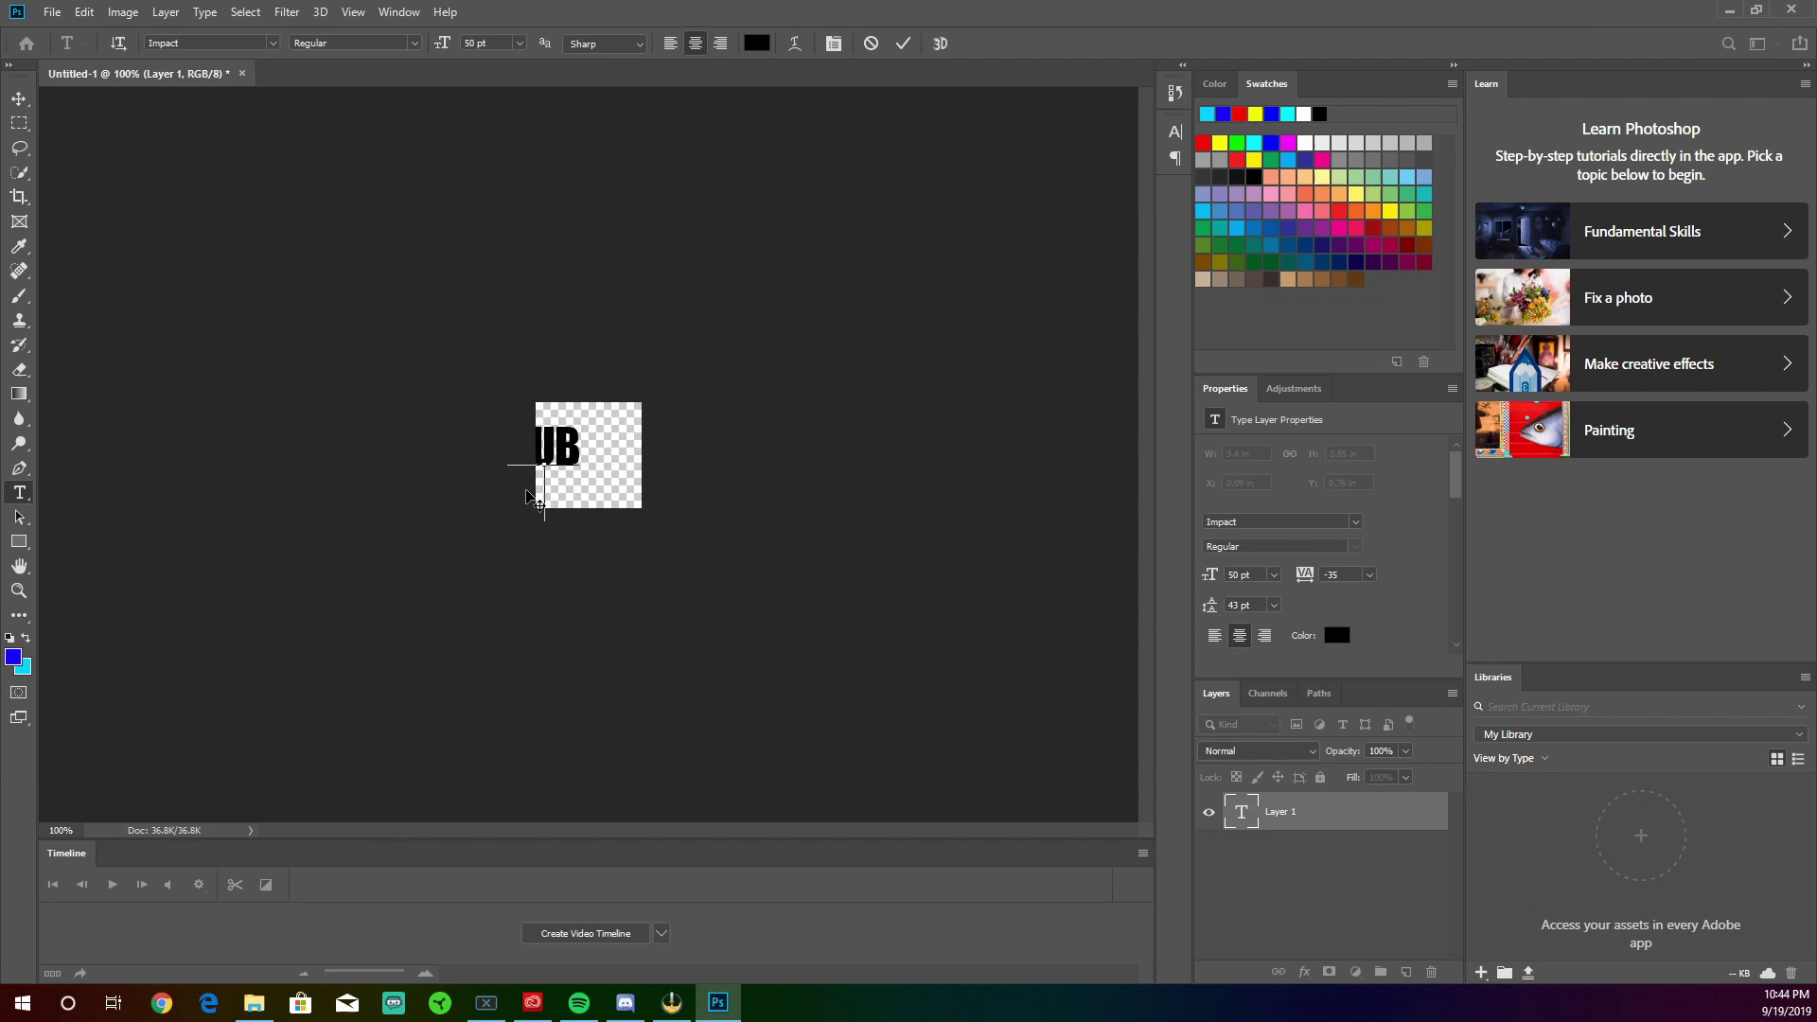
key(Return)
text(MY)
text(PE!)
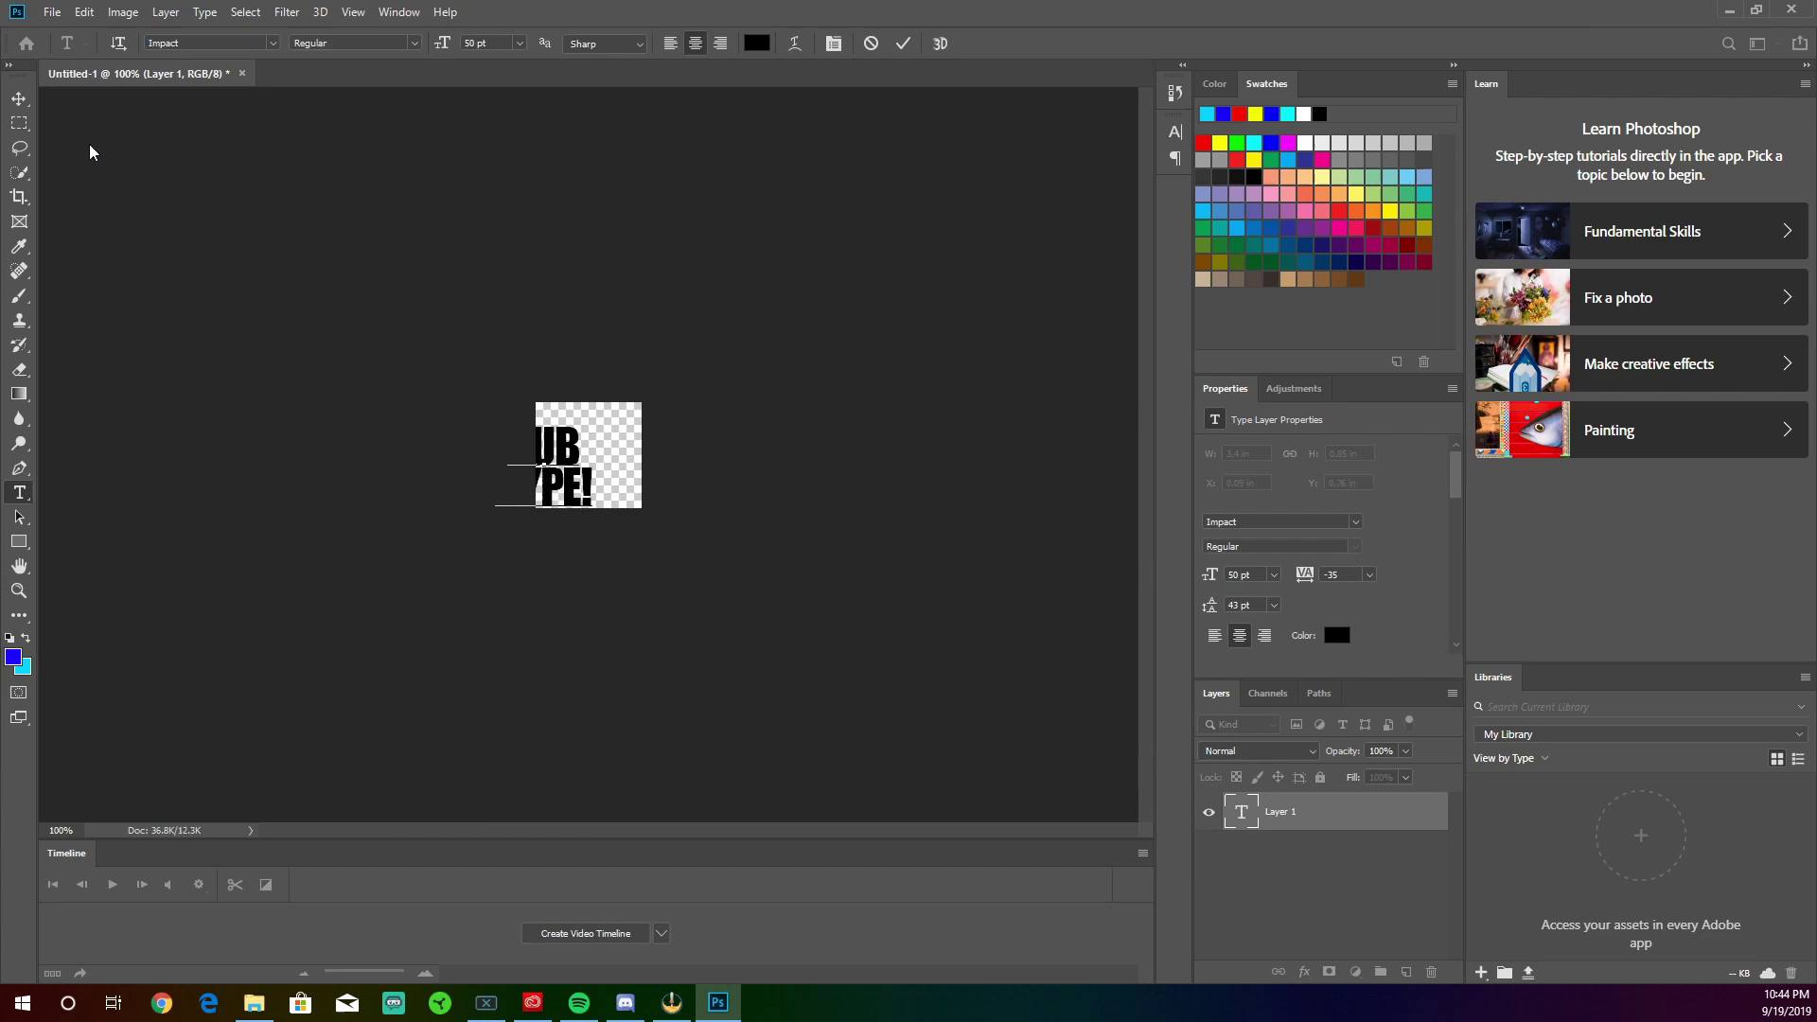
Reposition the SUB HYPE! text so it fills the canvas
click(19, 98)
drag(543, 443, 587, 452)
click(422, 467)
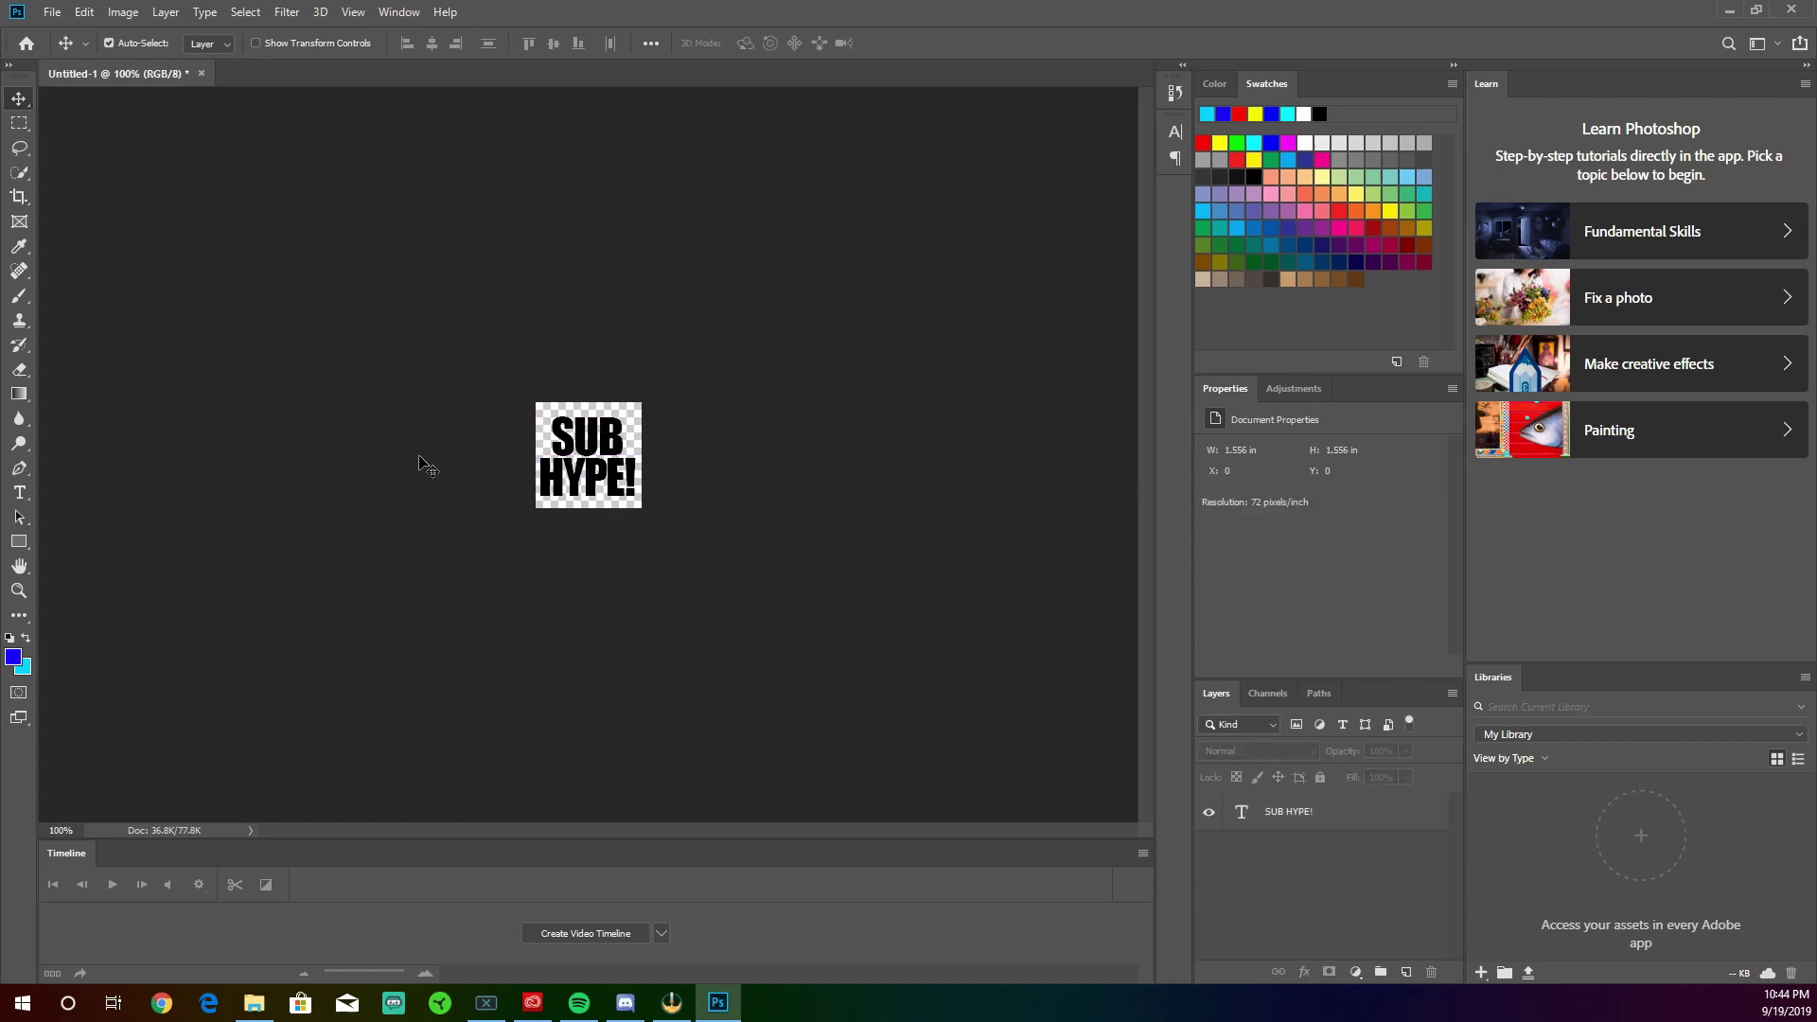
key(ctrl)
scroll(527, 502, up, 7)
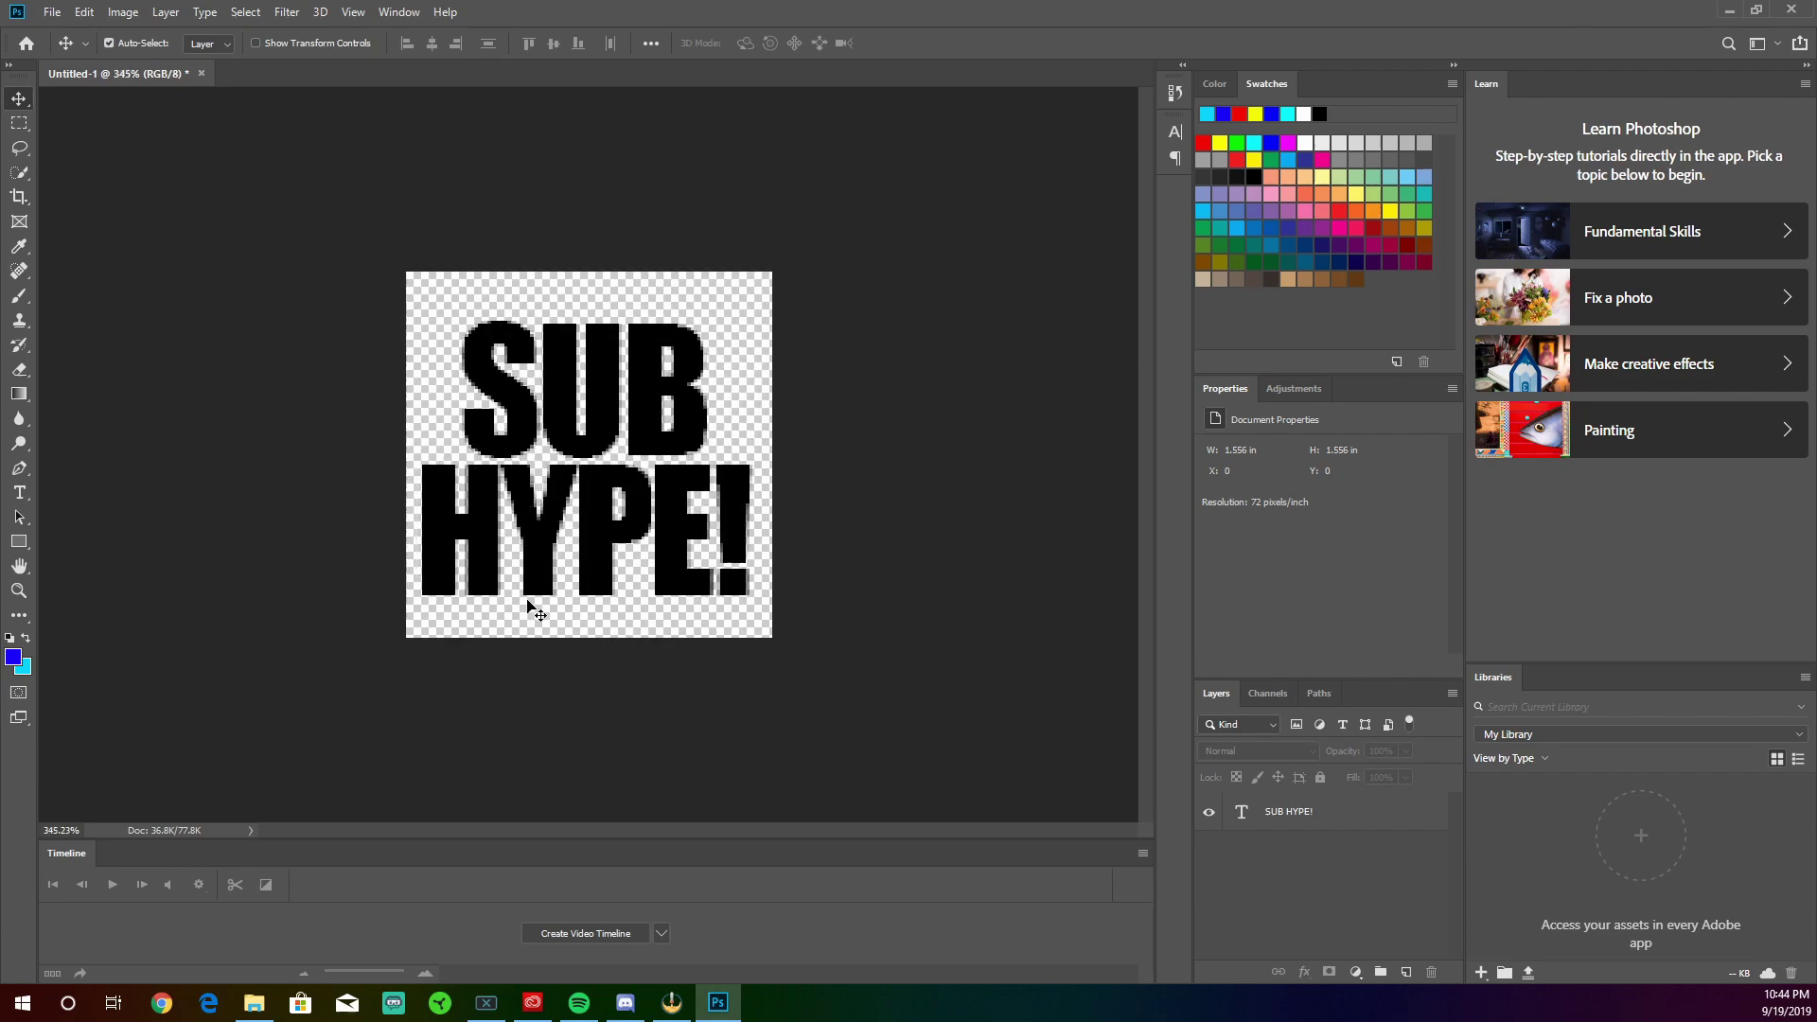
Give the SUB HYPE! text layer a Gradient Overlay using the Spectrum rainbow preset
right_click(1295, 812)
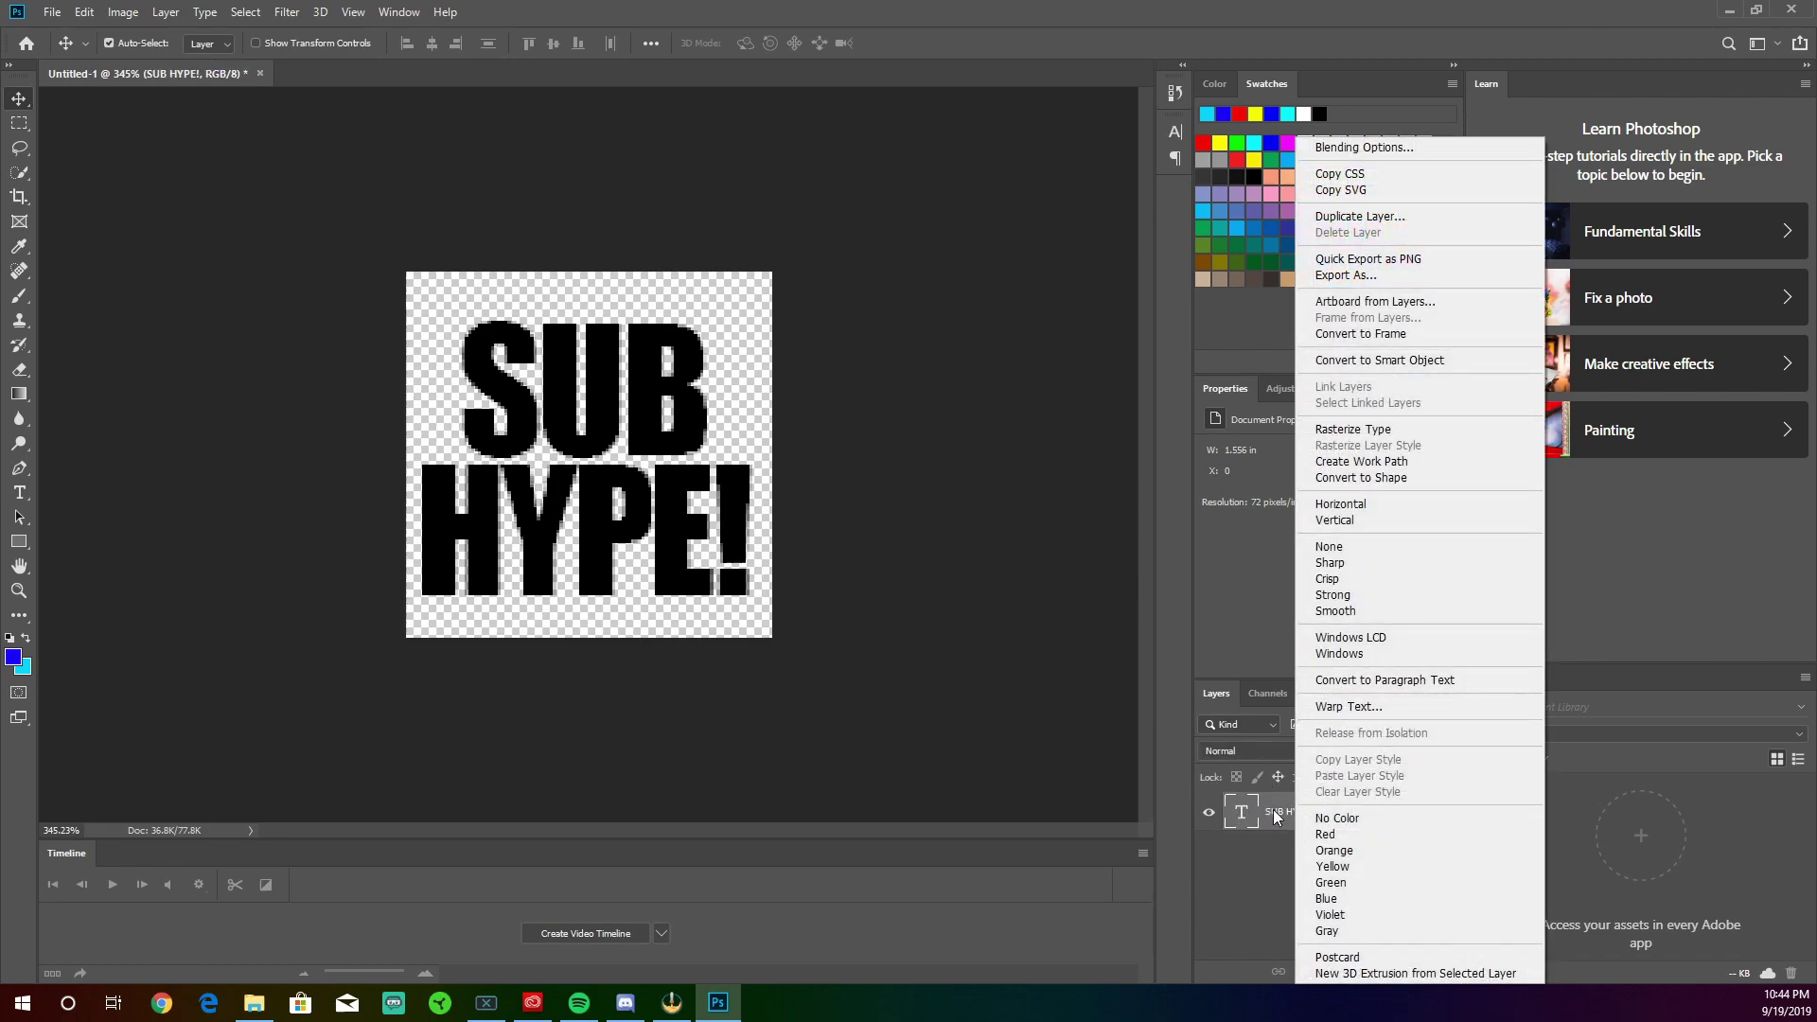
click(1338, 144)
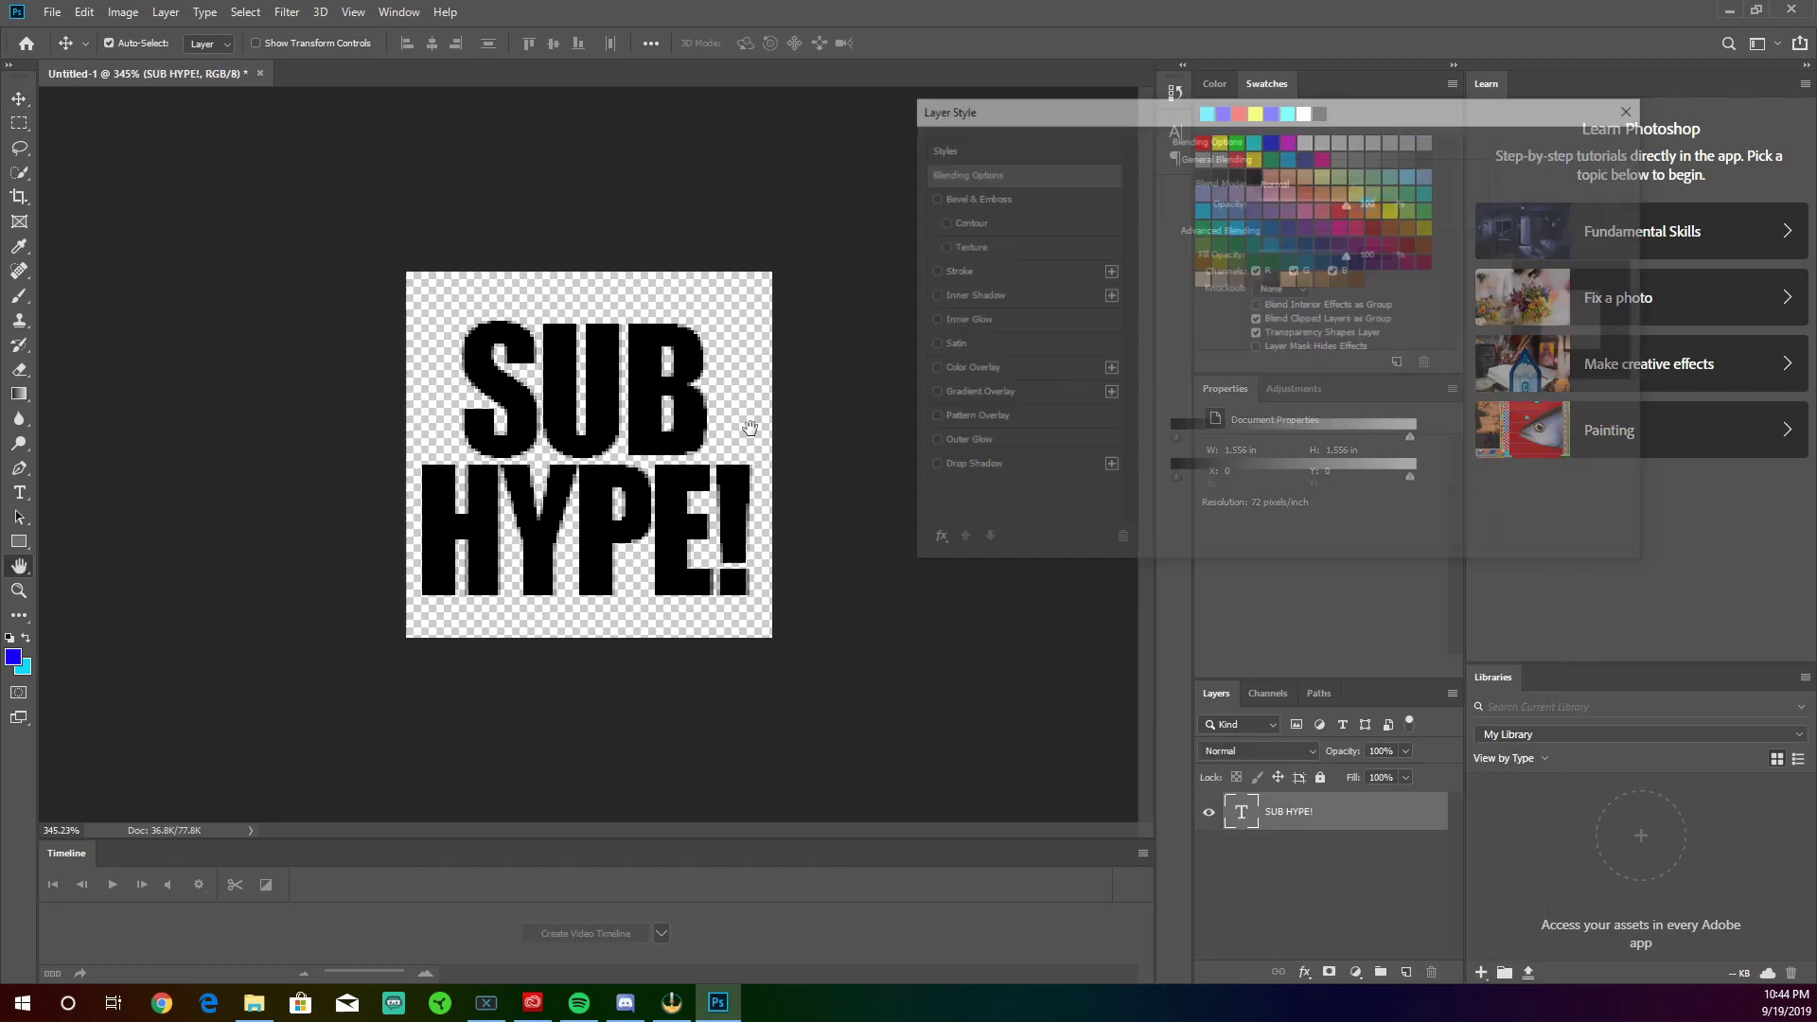
click(964, 393)
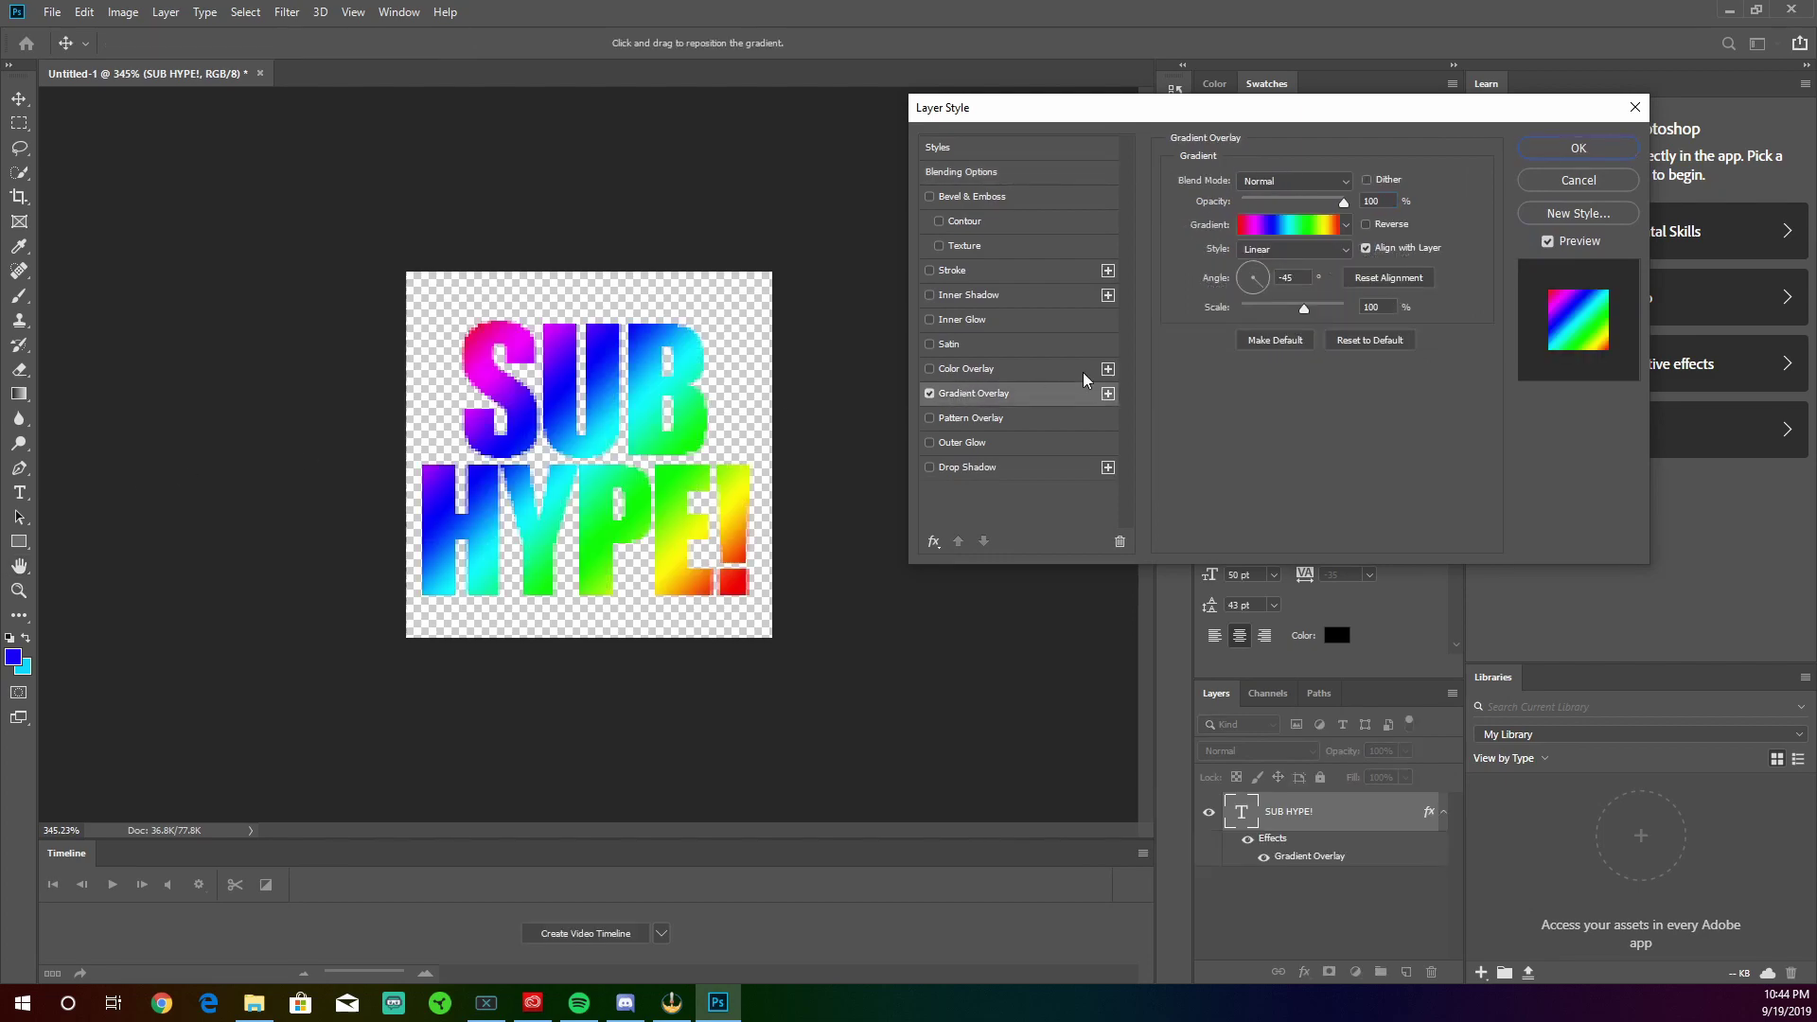
click(1345, 228)
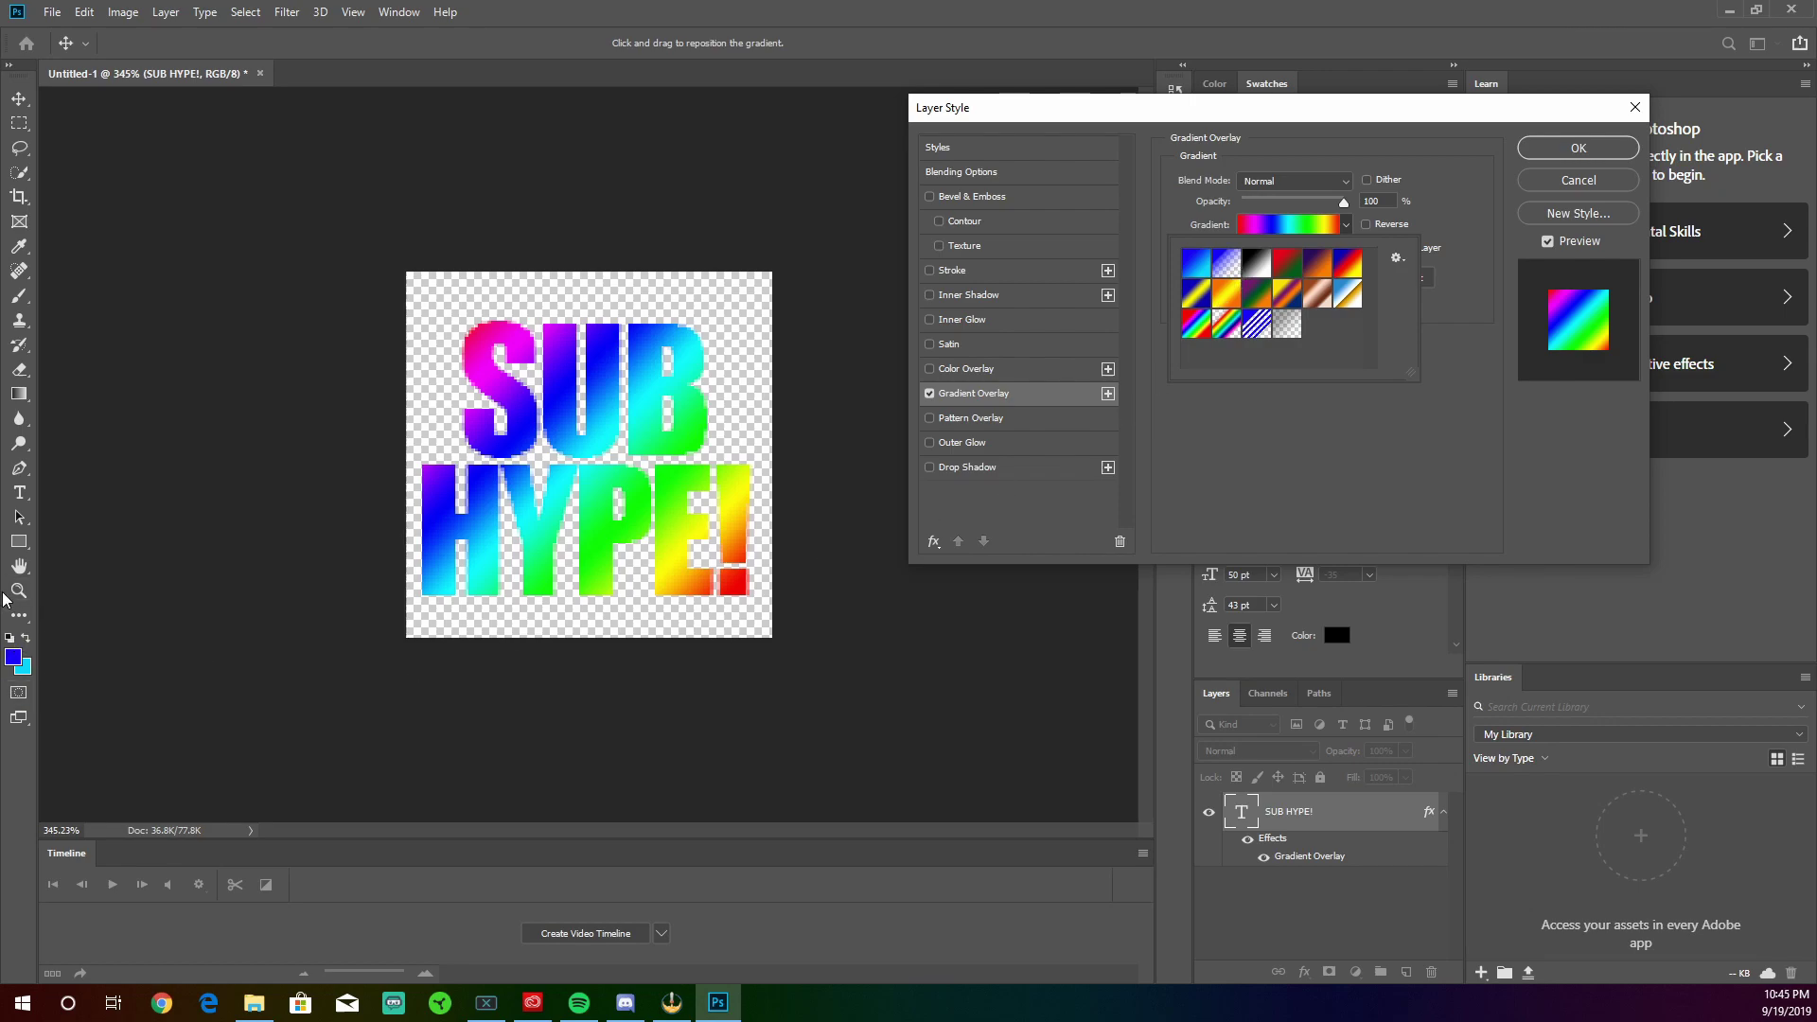
click(1229, 270)
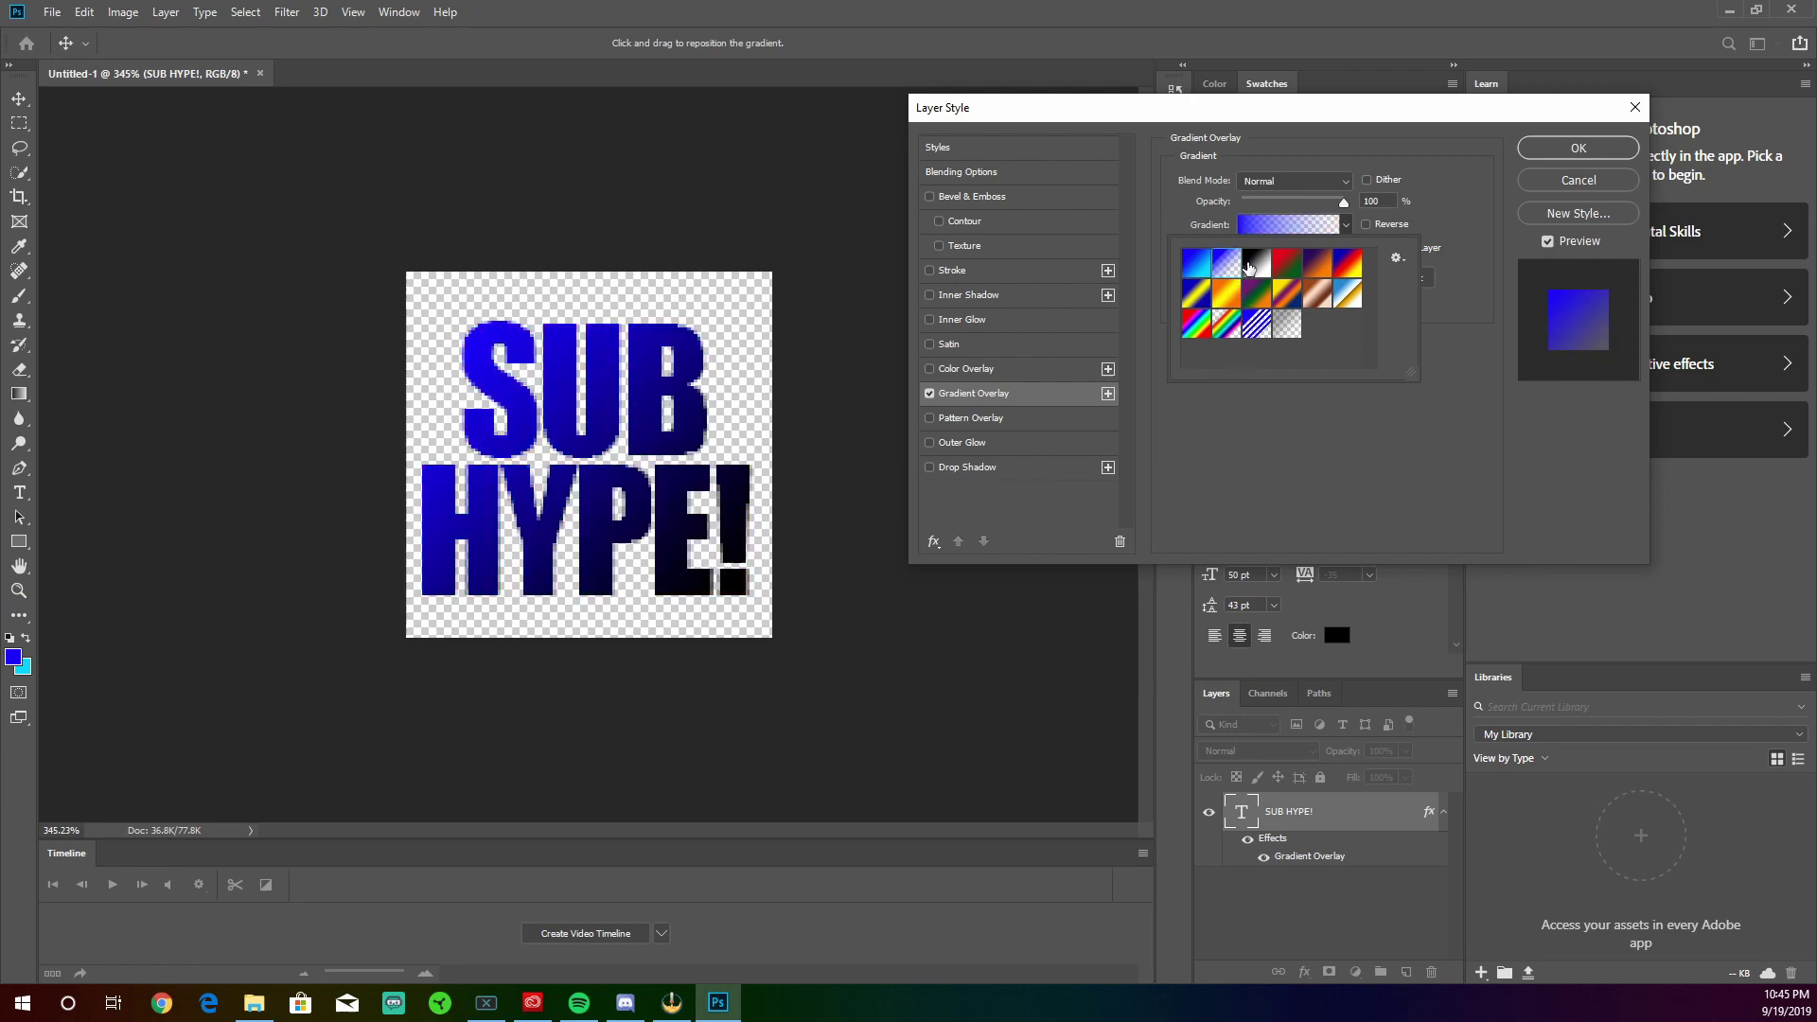
click(1251, 265)
click(1287, 264)
click(1317, 264)
click(1347, 264)
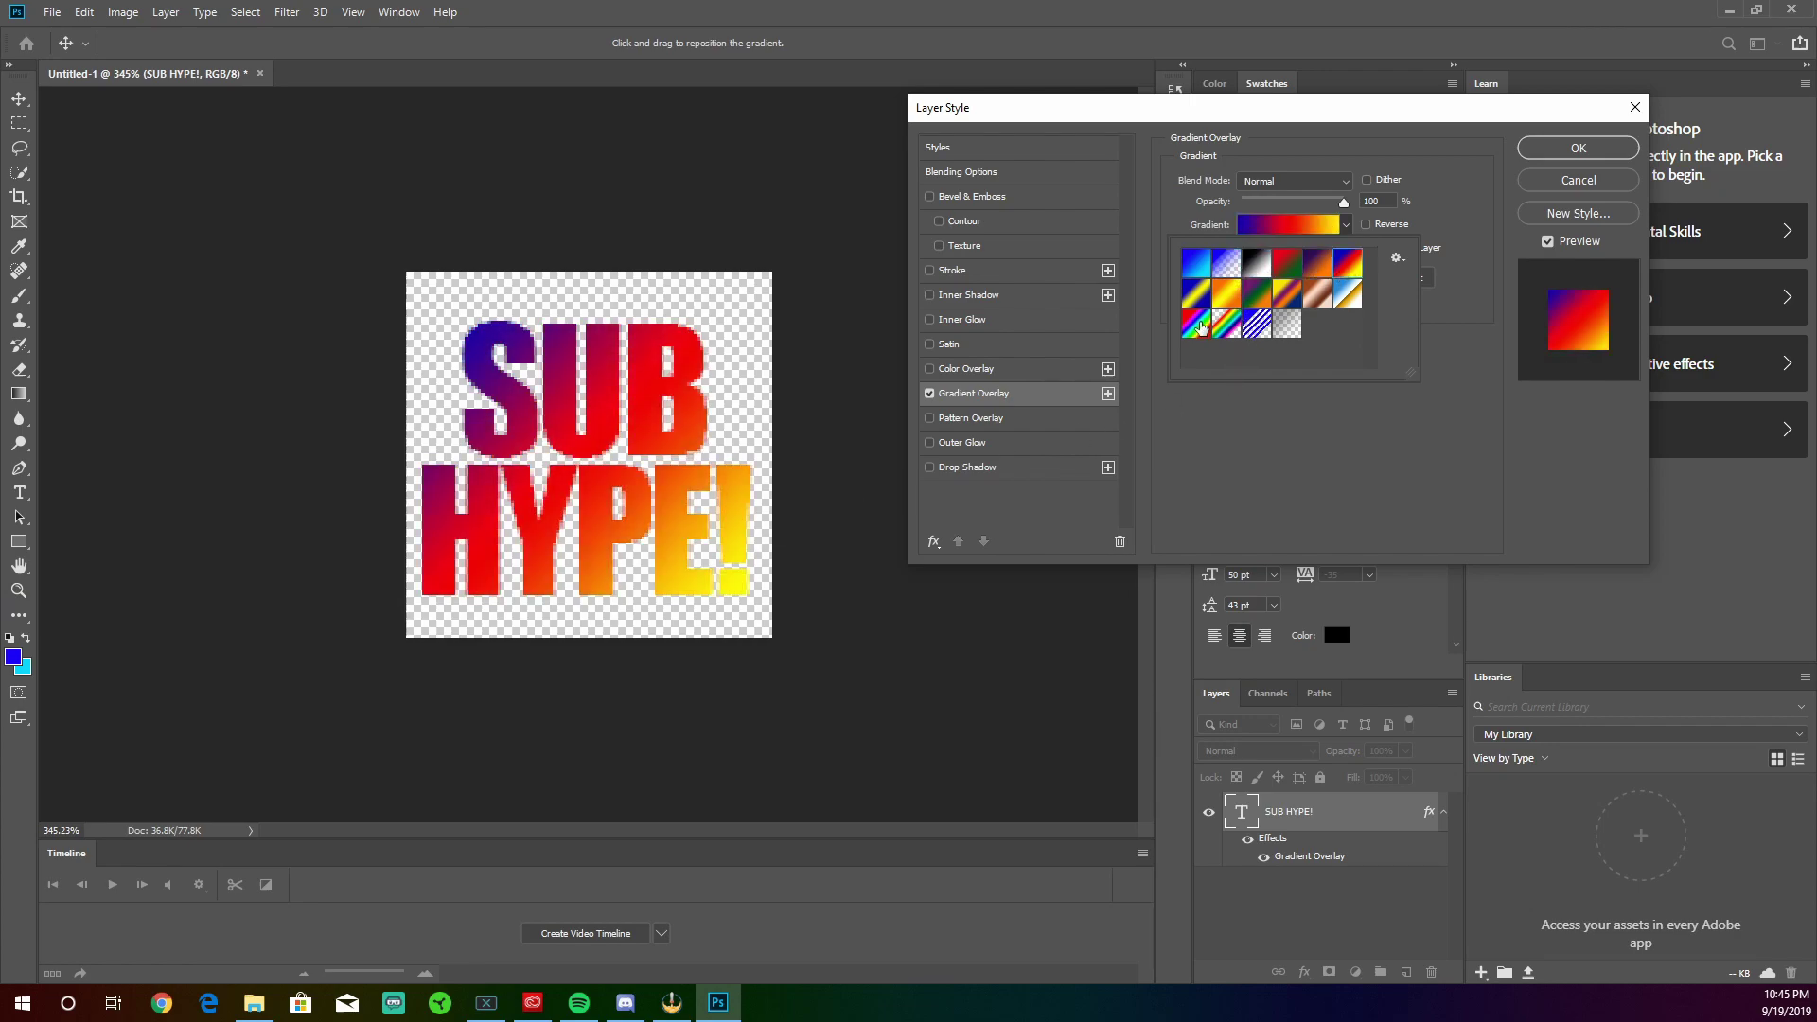
click(1197, 326)
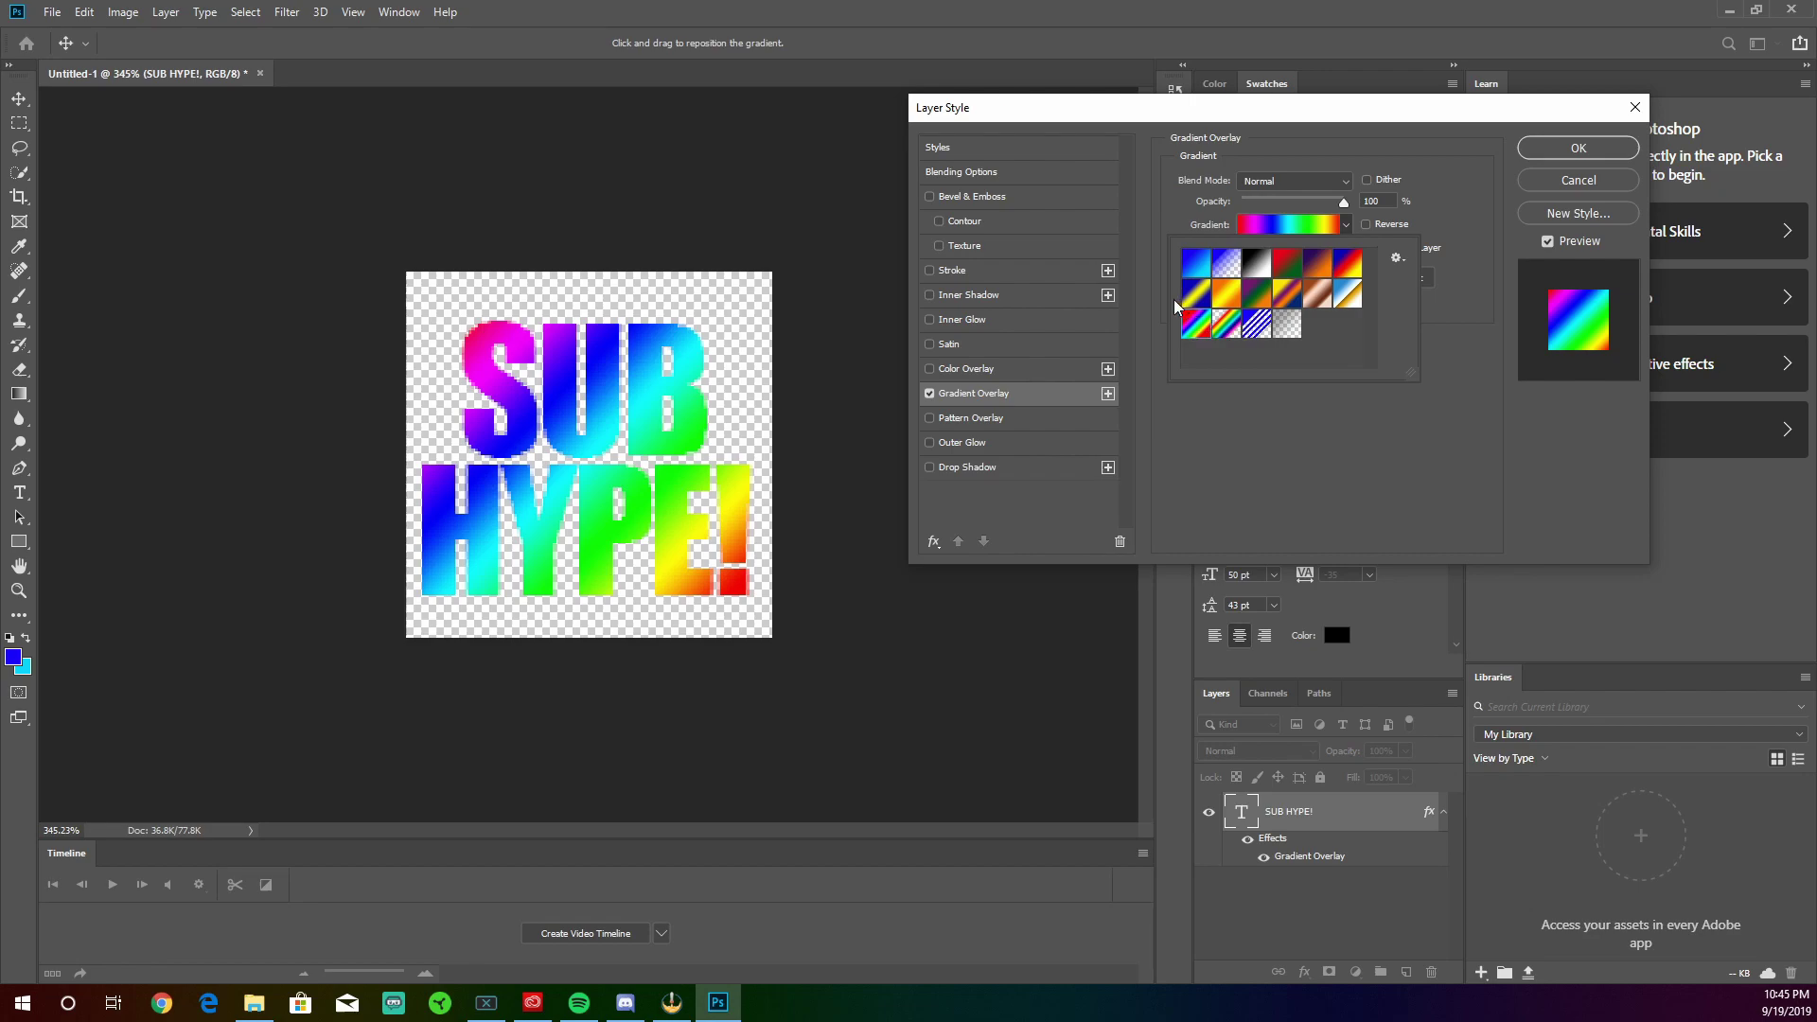
click(1585, 146)
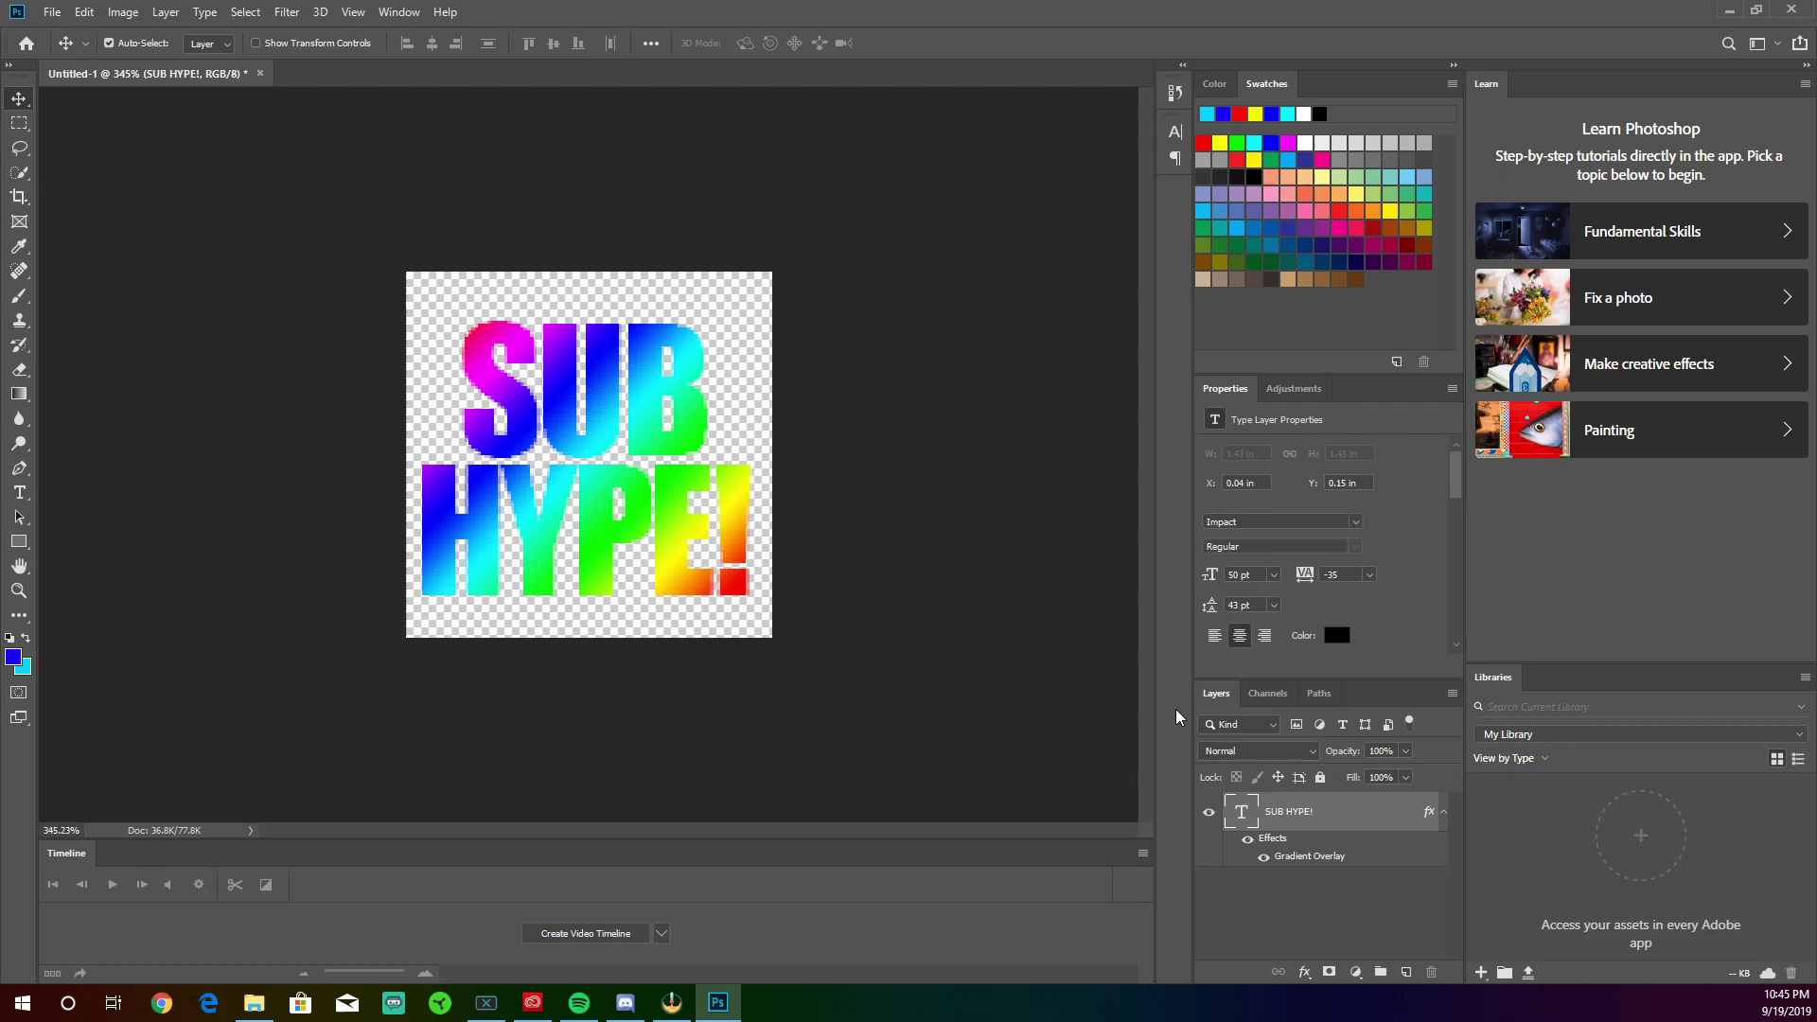
Add a 2b2b2b Drop Shadow outline (distance 0, spread 100%, size 5 px), leaving Outer Glow off
right_click(1258, 815)
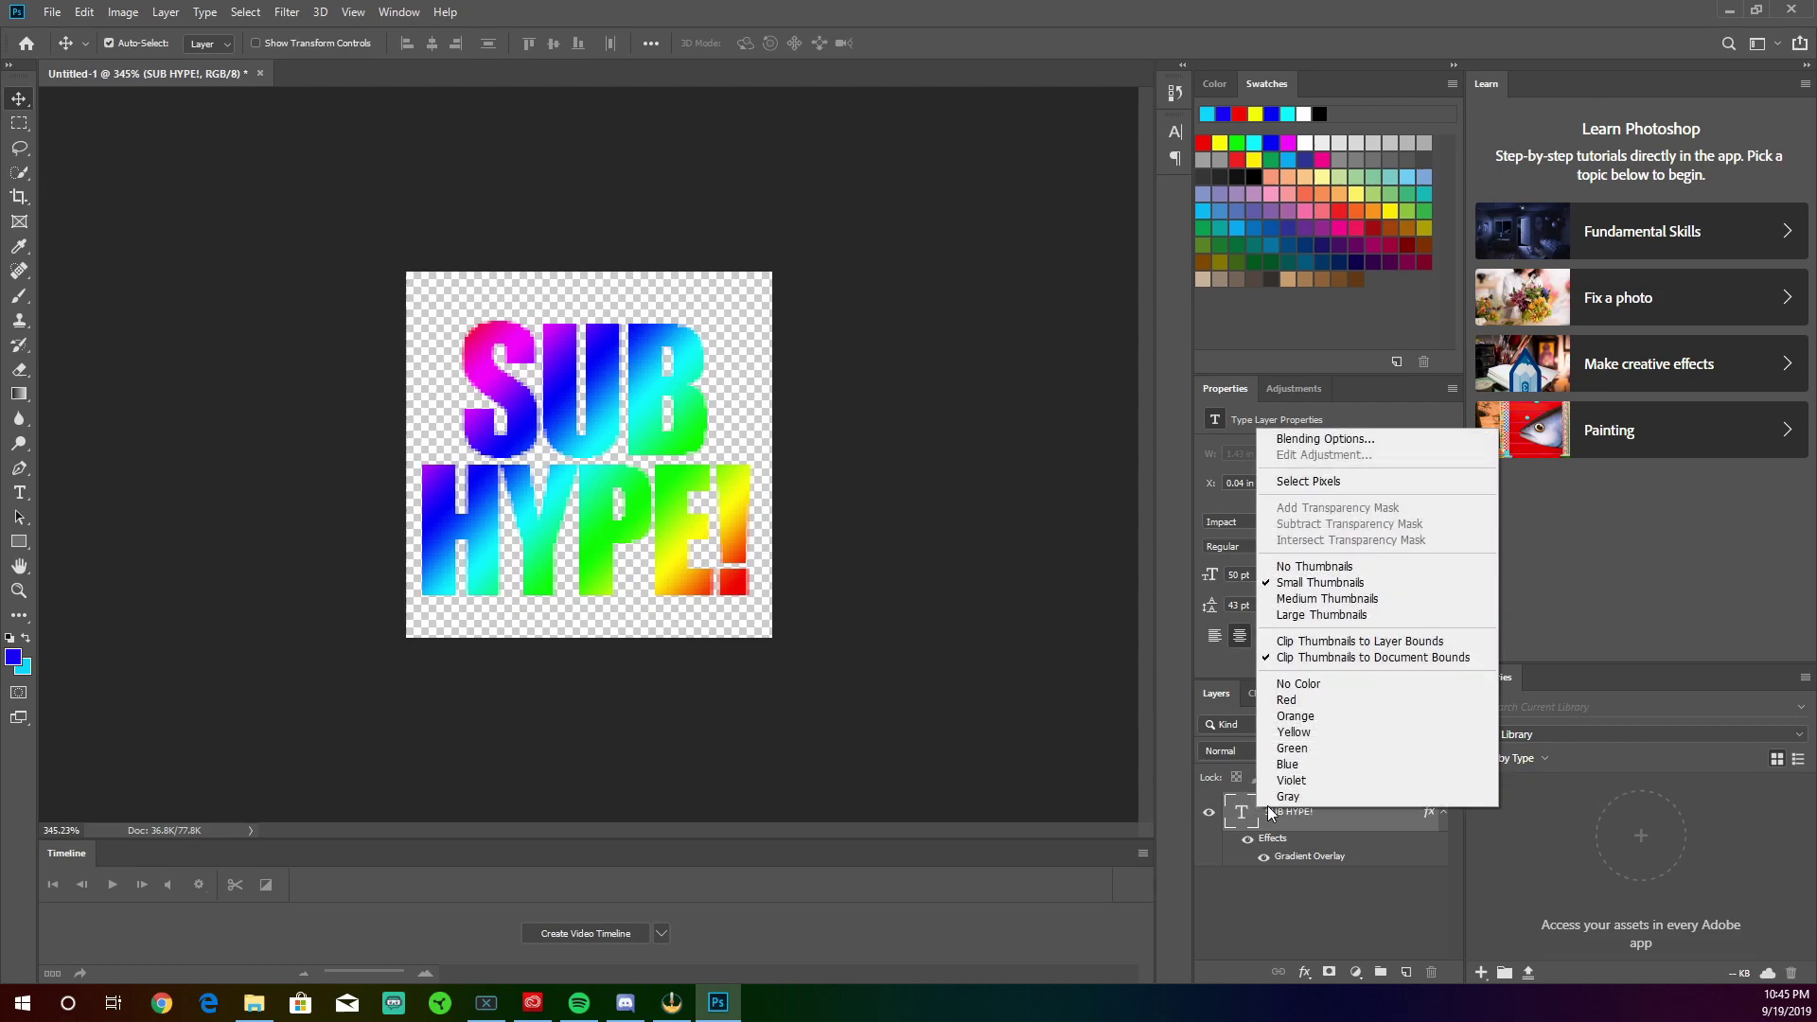
click(1378, 440)
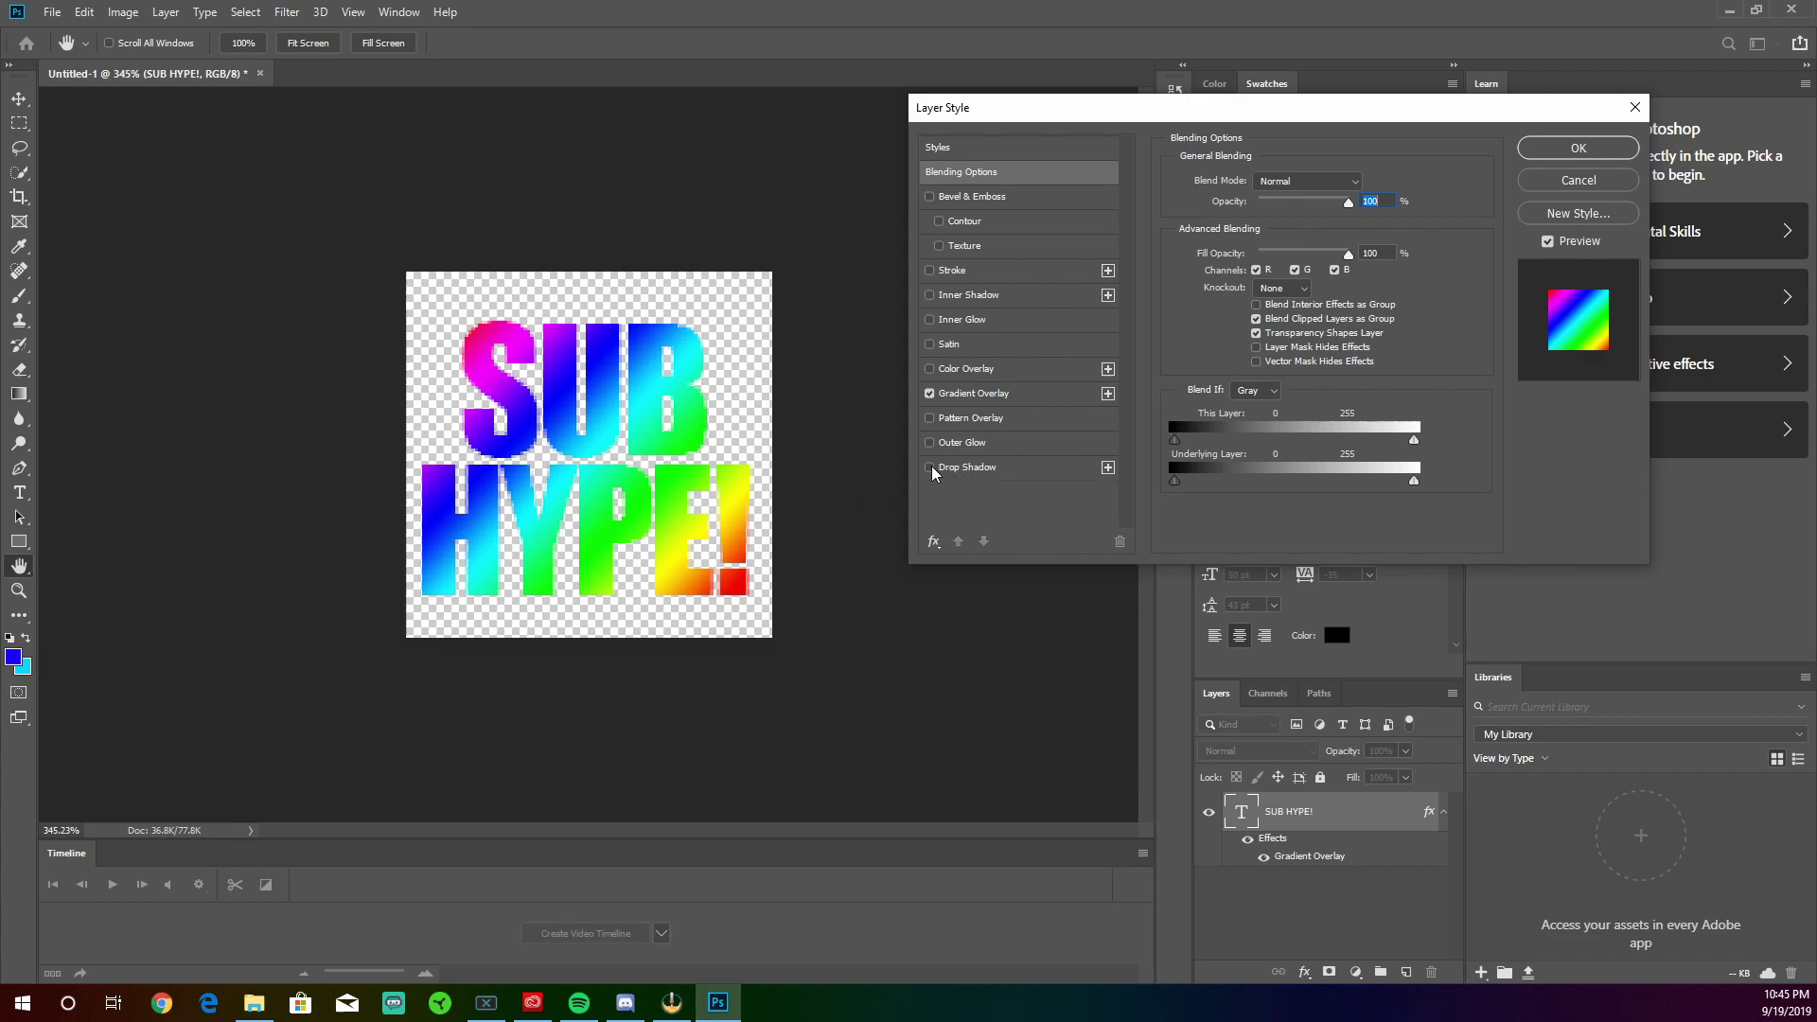
click(930, 467)
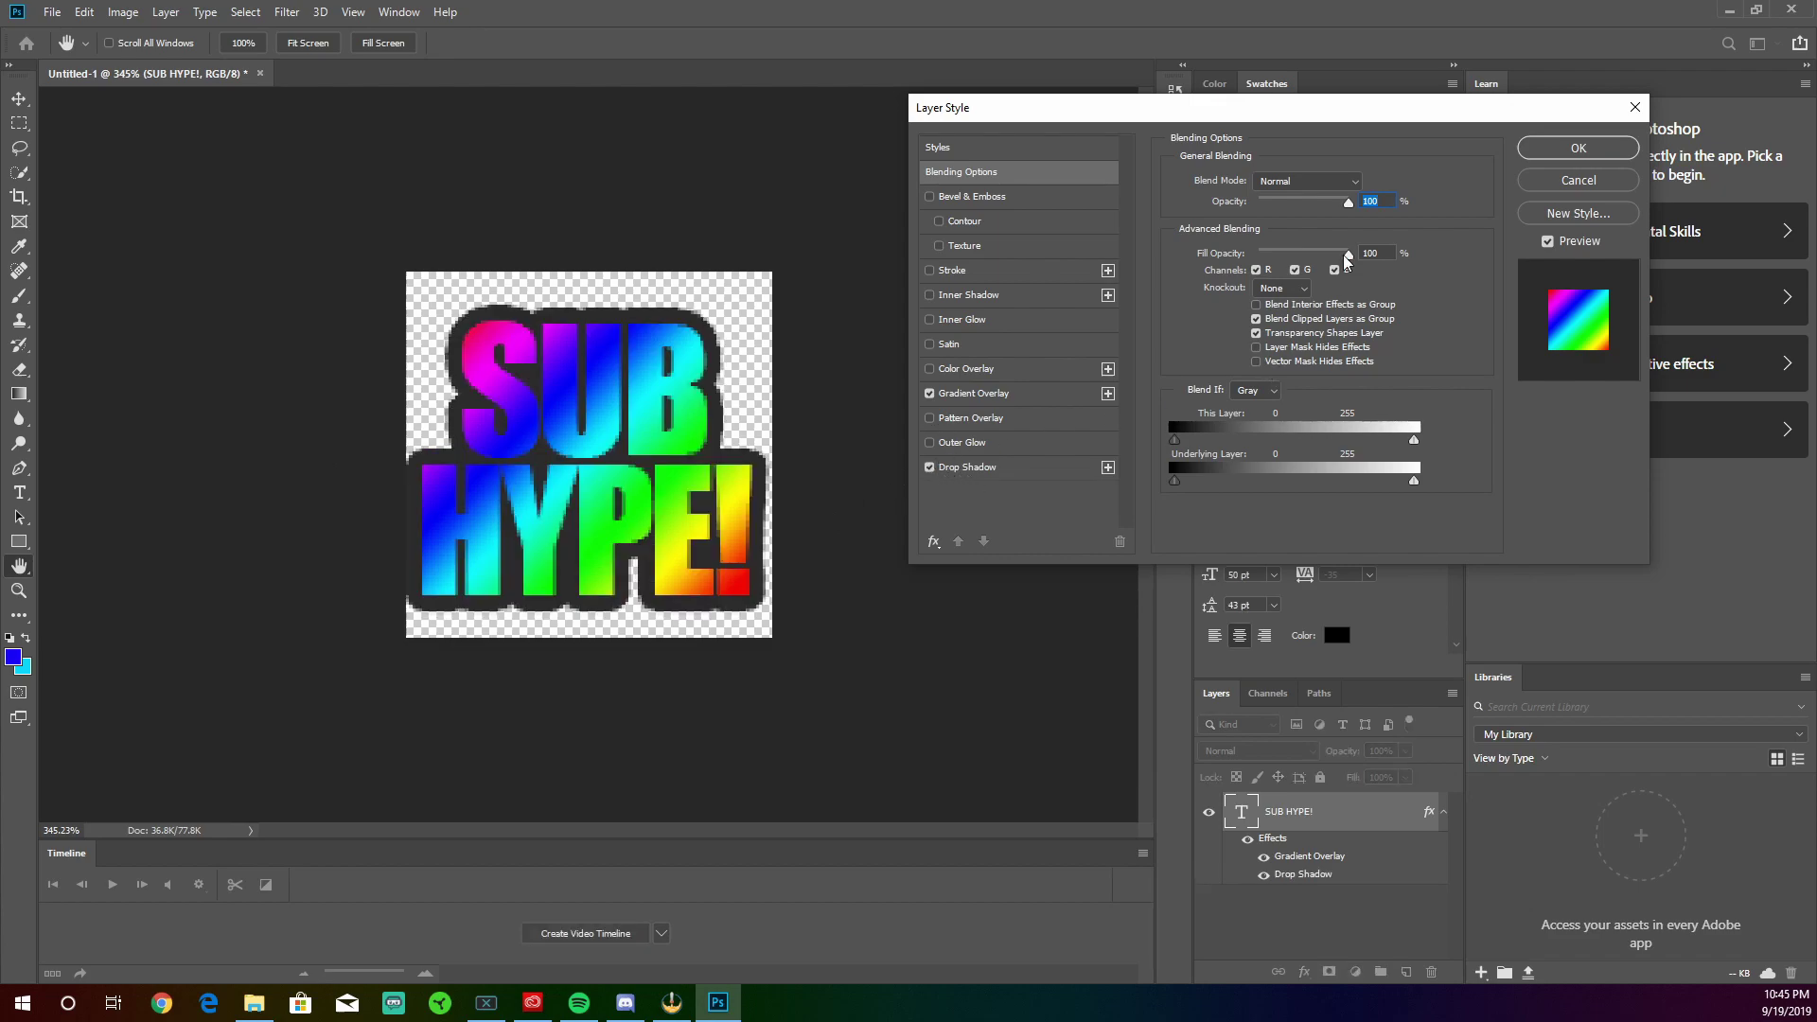
click(1019, 453)
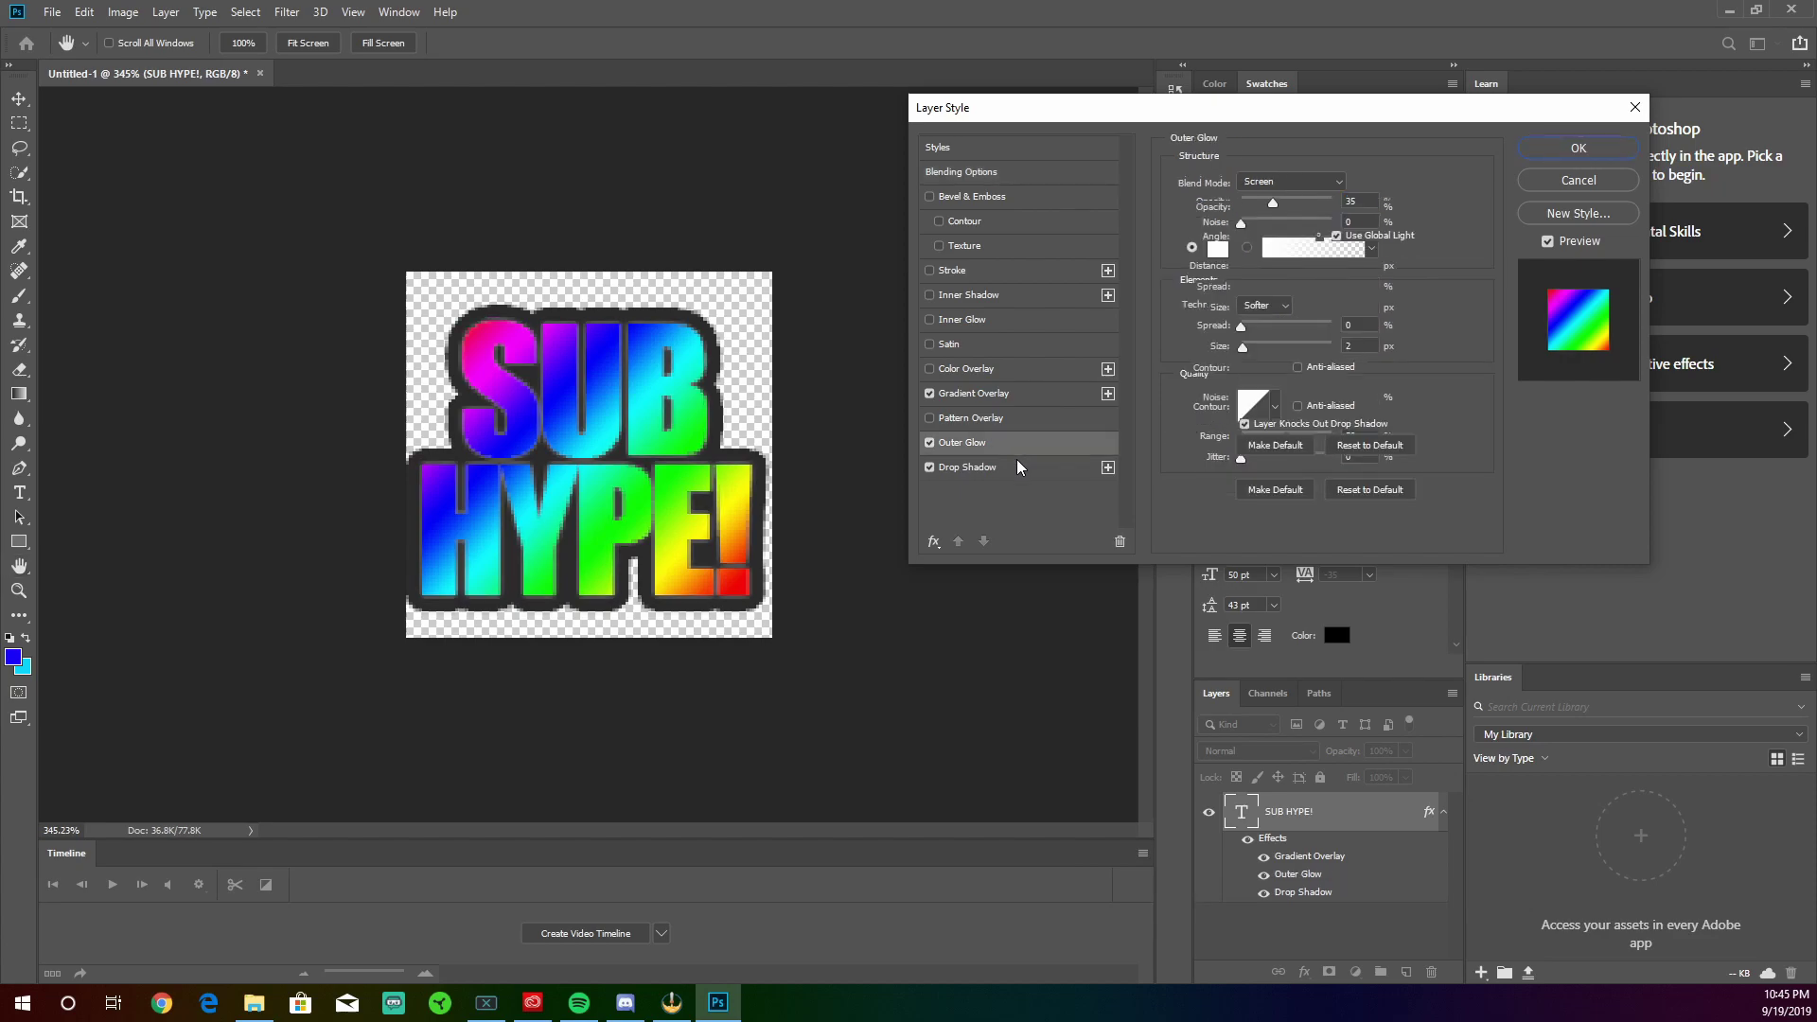
click(1019, 466)
click(929, 443)
click(929, 443)
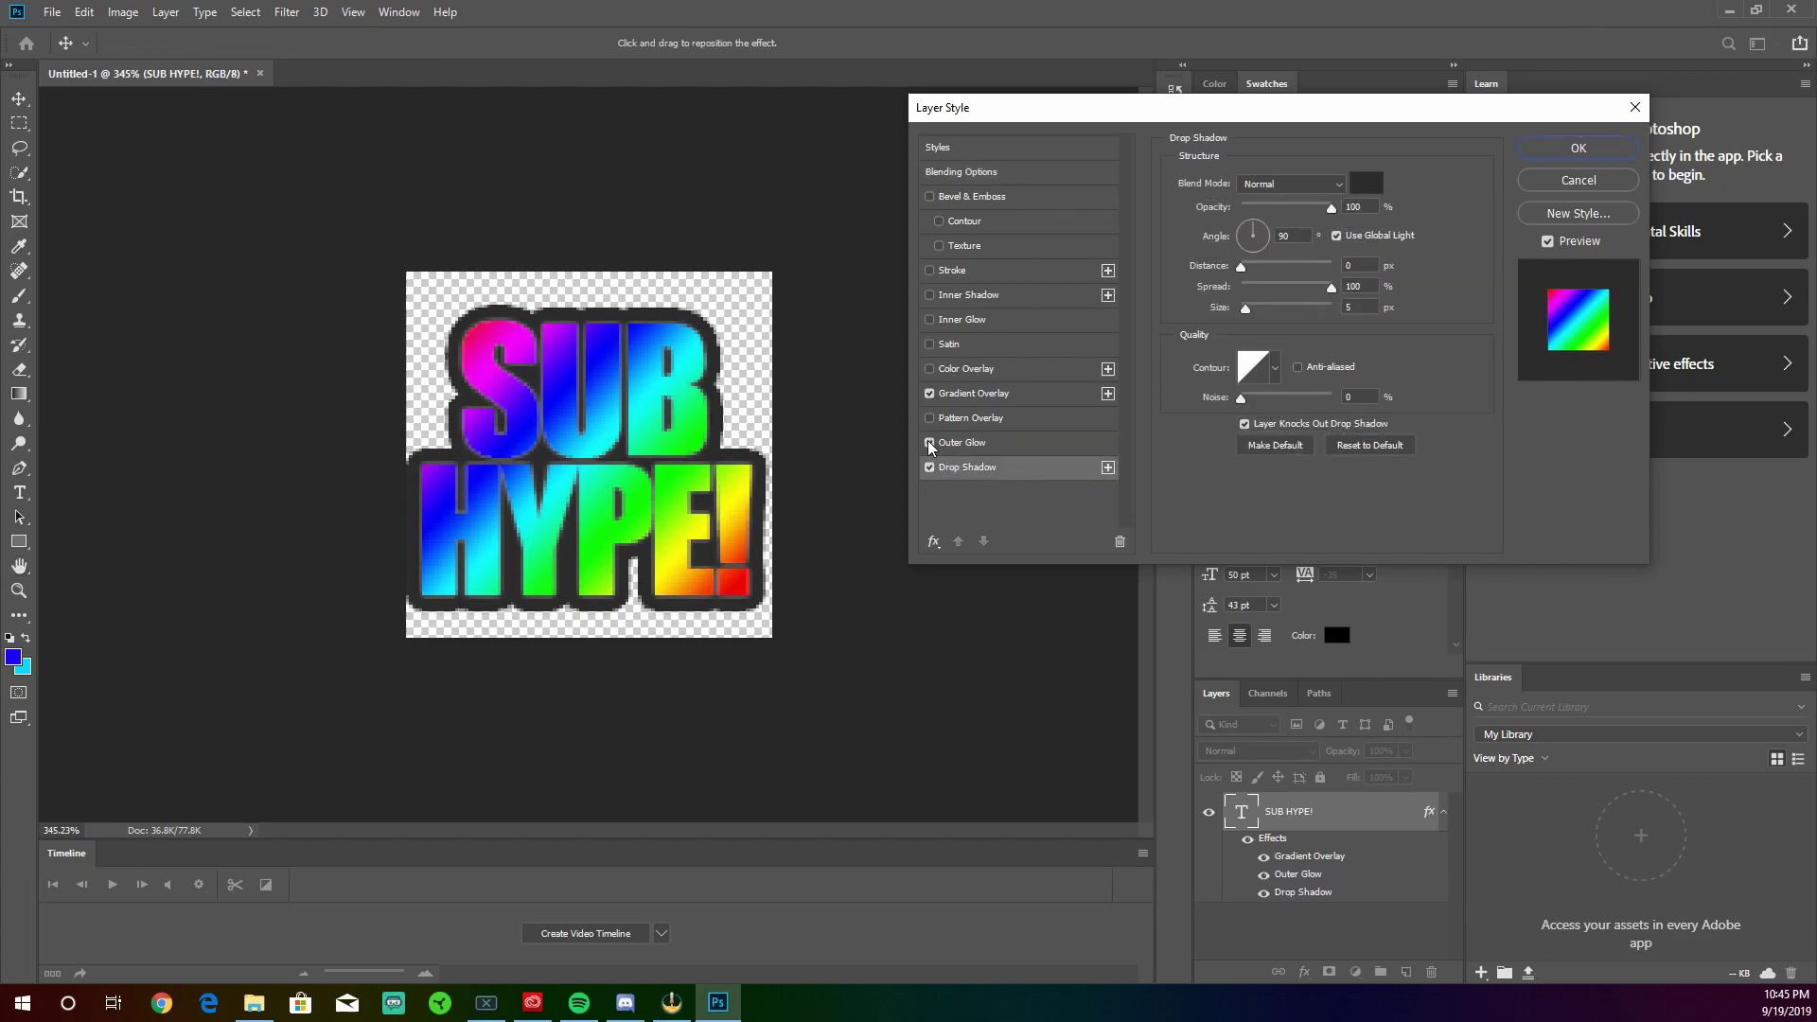
click(930, 443)
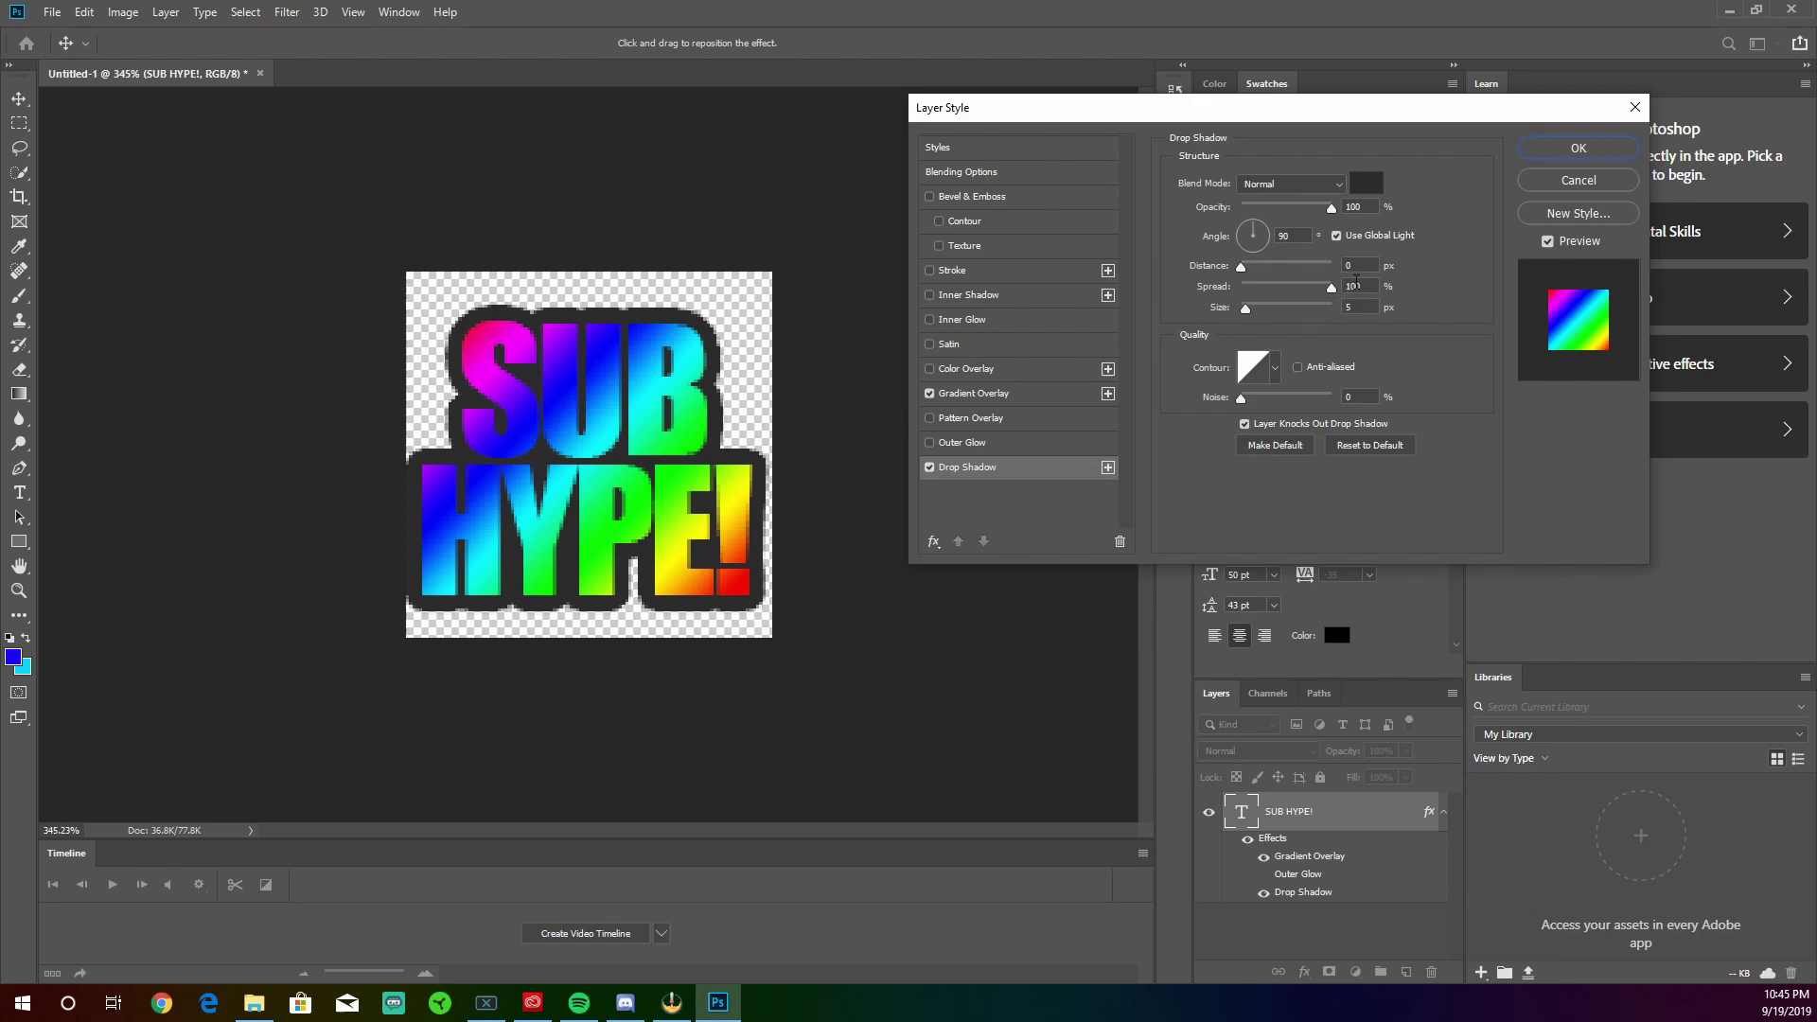
click(1363, 196)
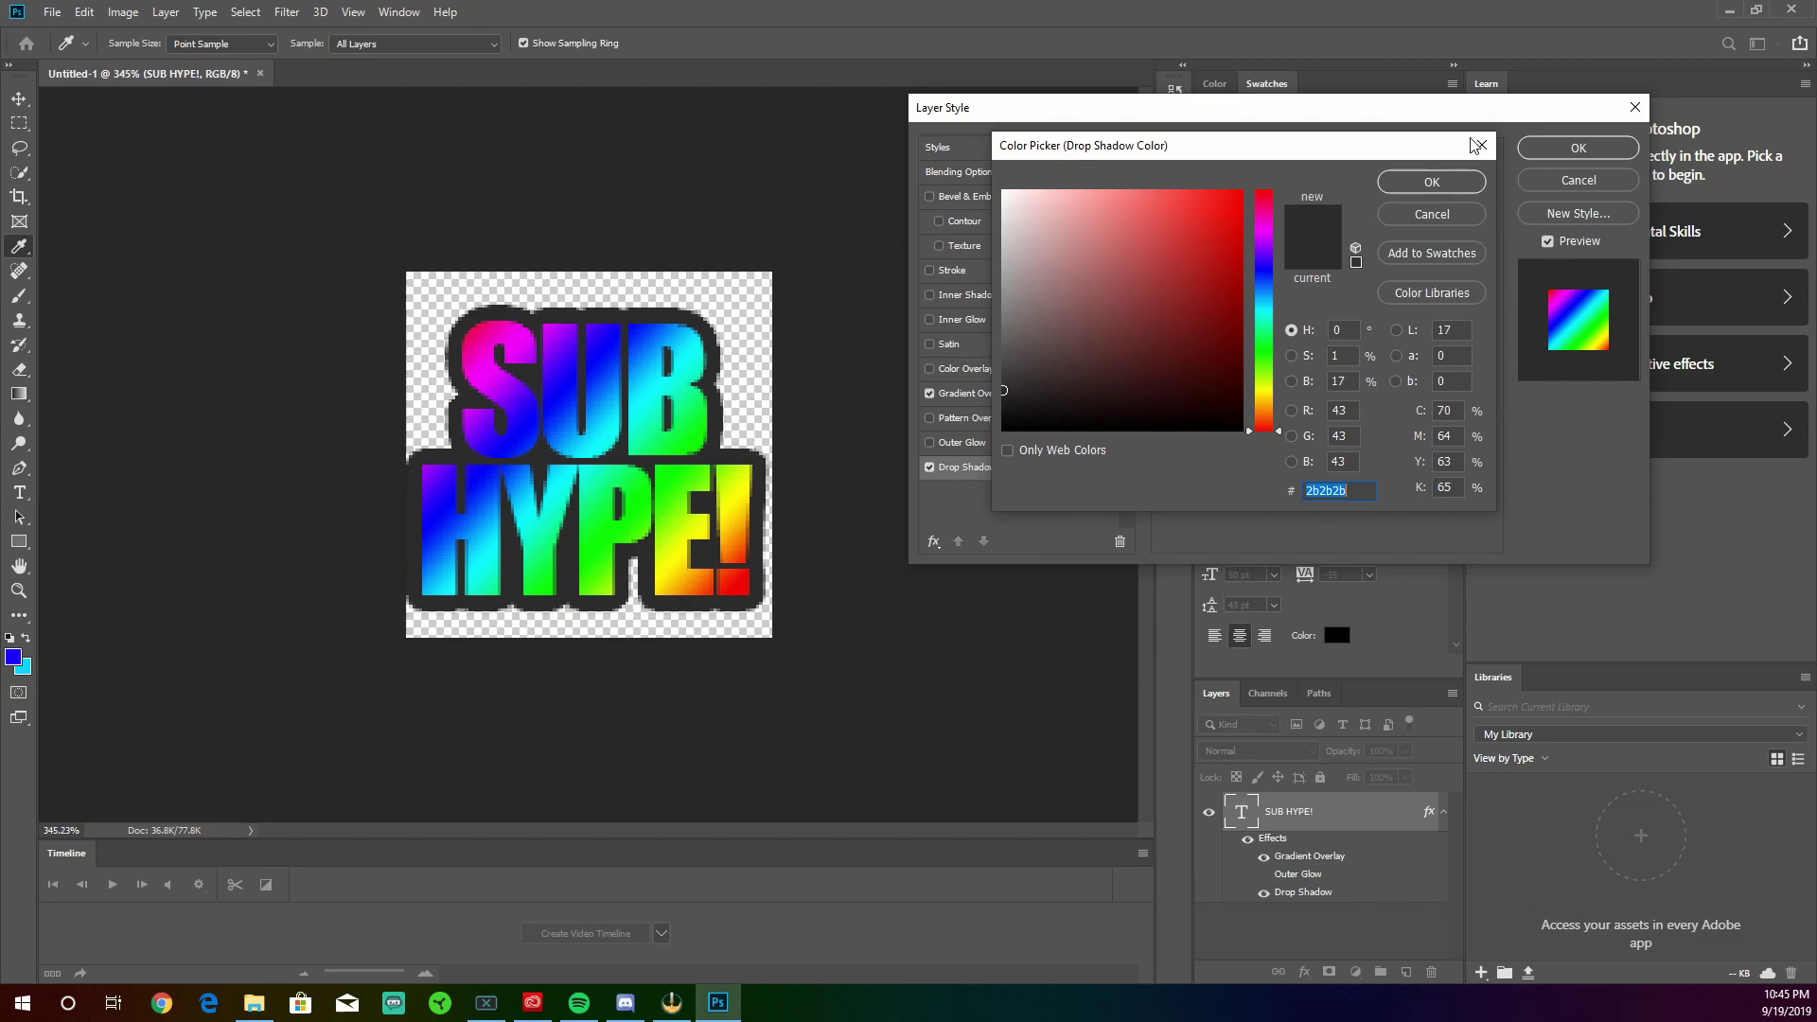
click(1432, 182)
Confirm the layer styles, nudge the text slightly right, and select the word SUB
click(1578, 148)
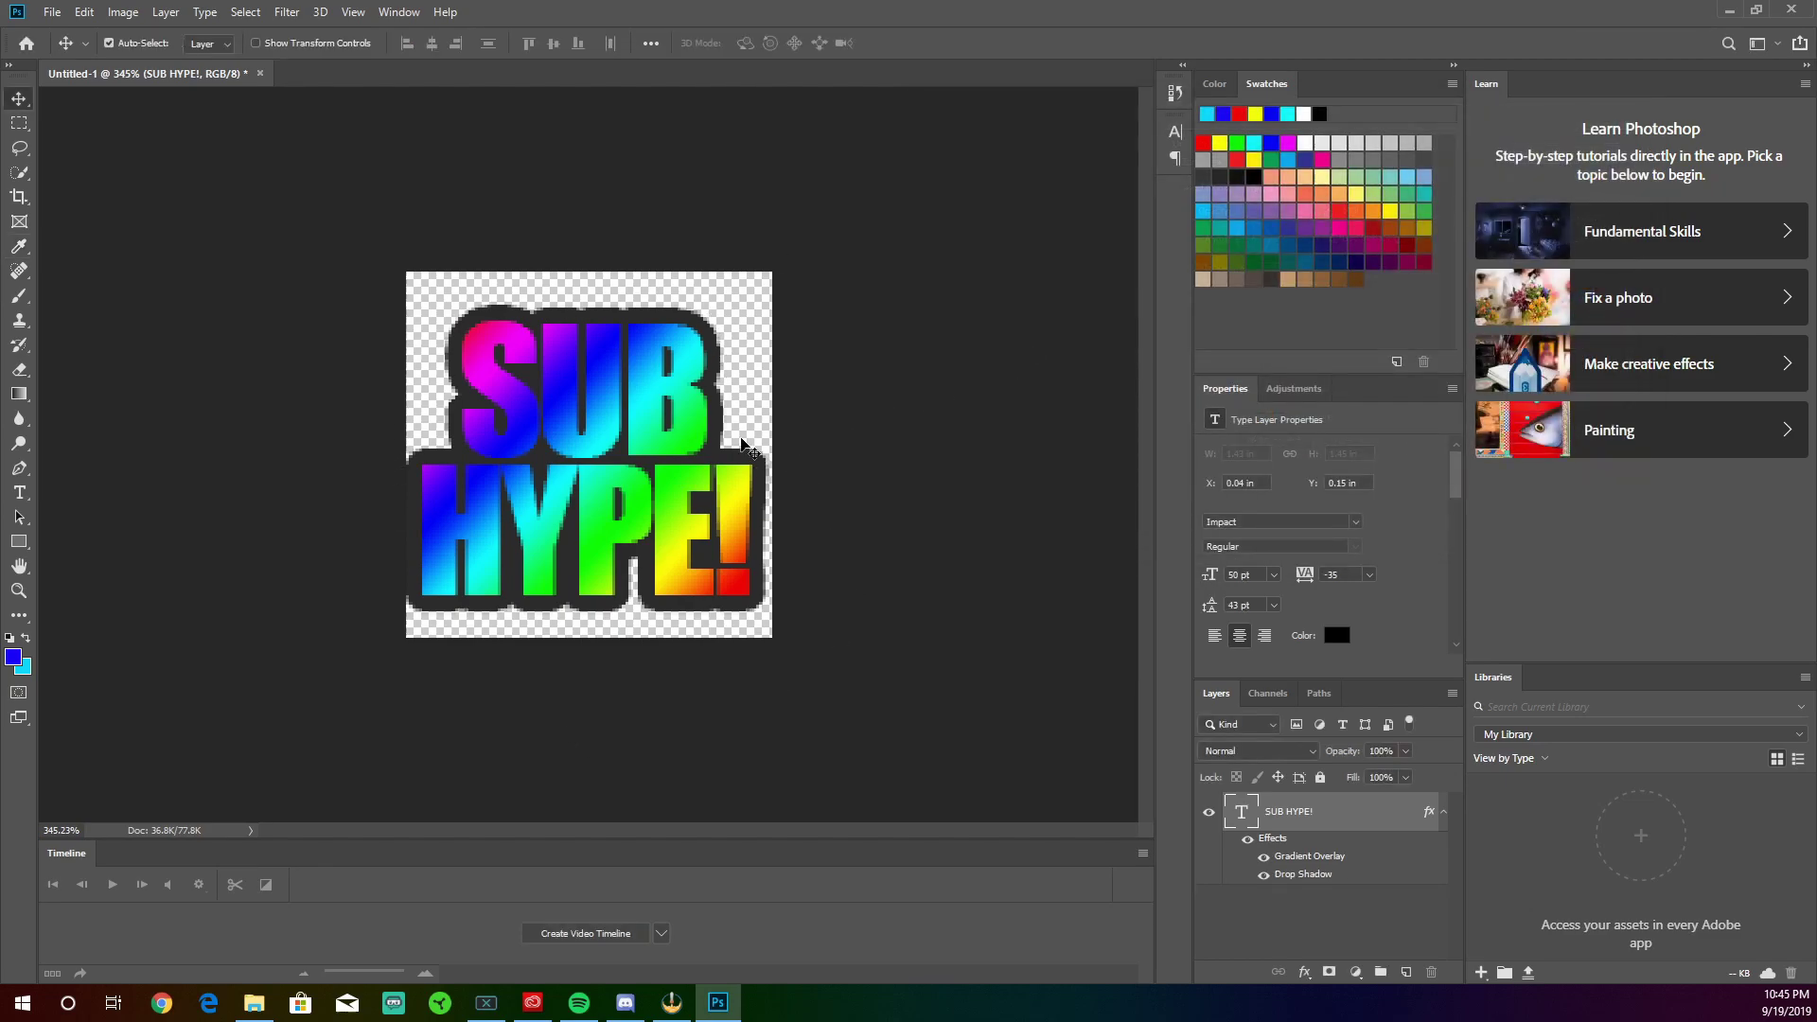
drag(596, 464, 600, 464)
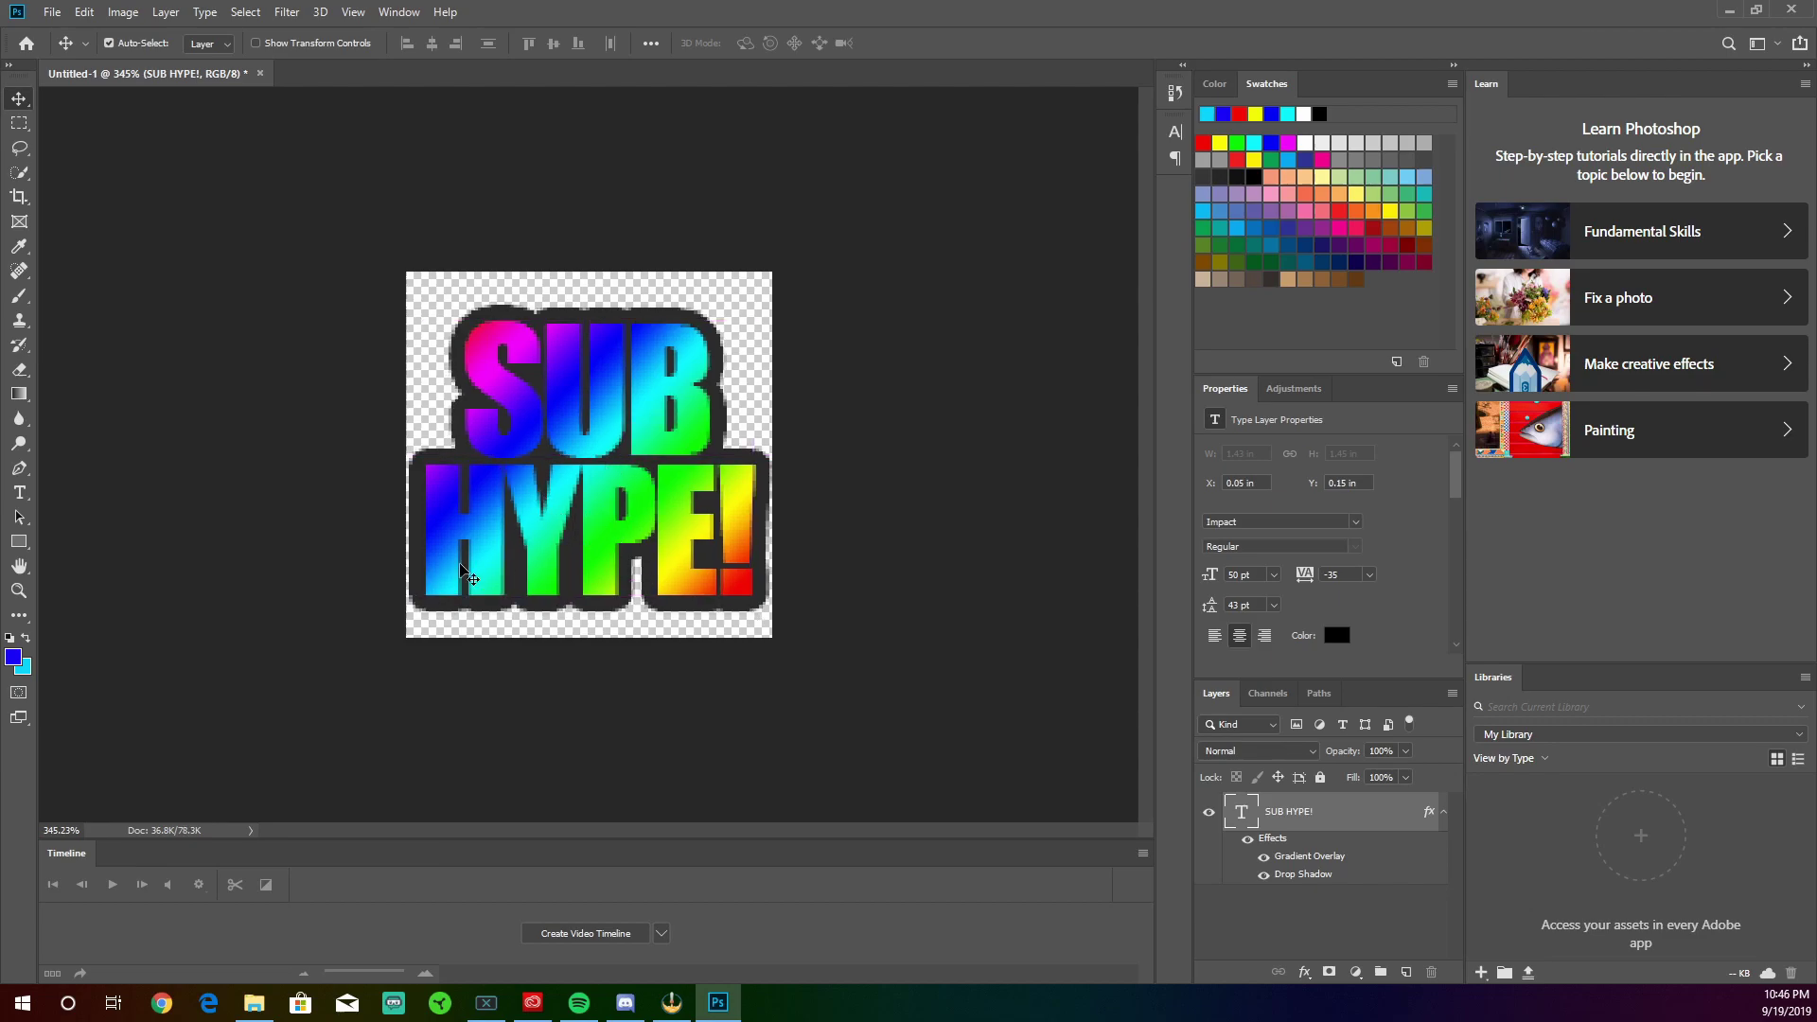
double_click(492, 426)
drag(469, 379, 701, 386)
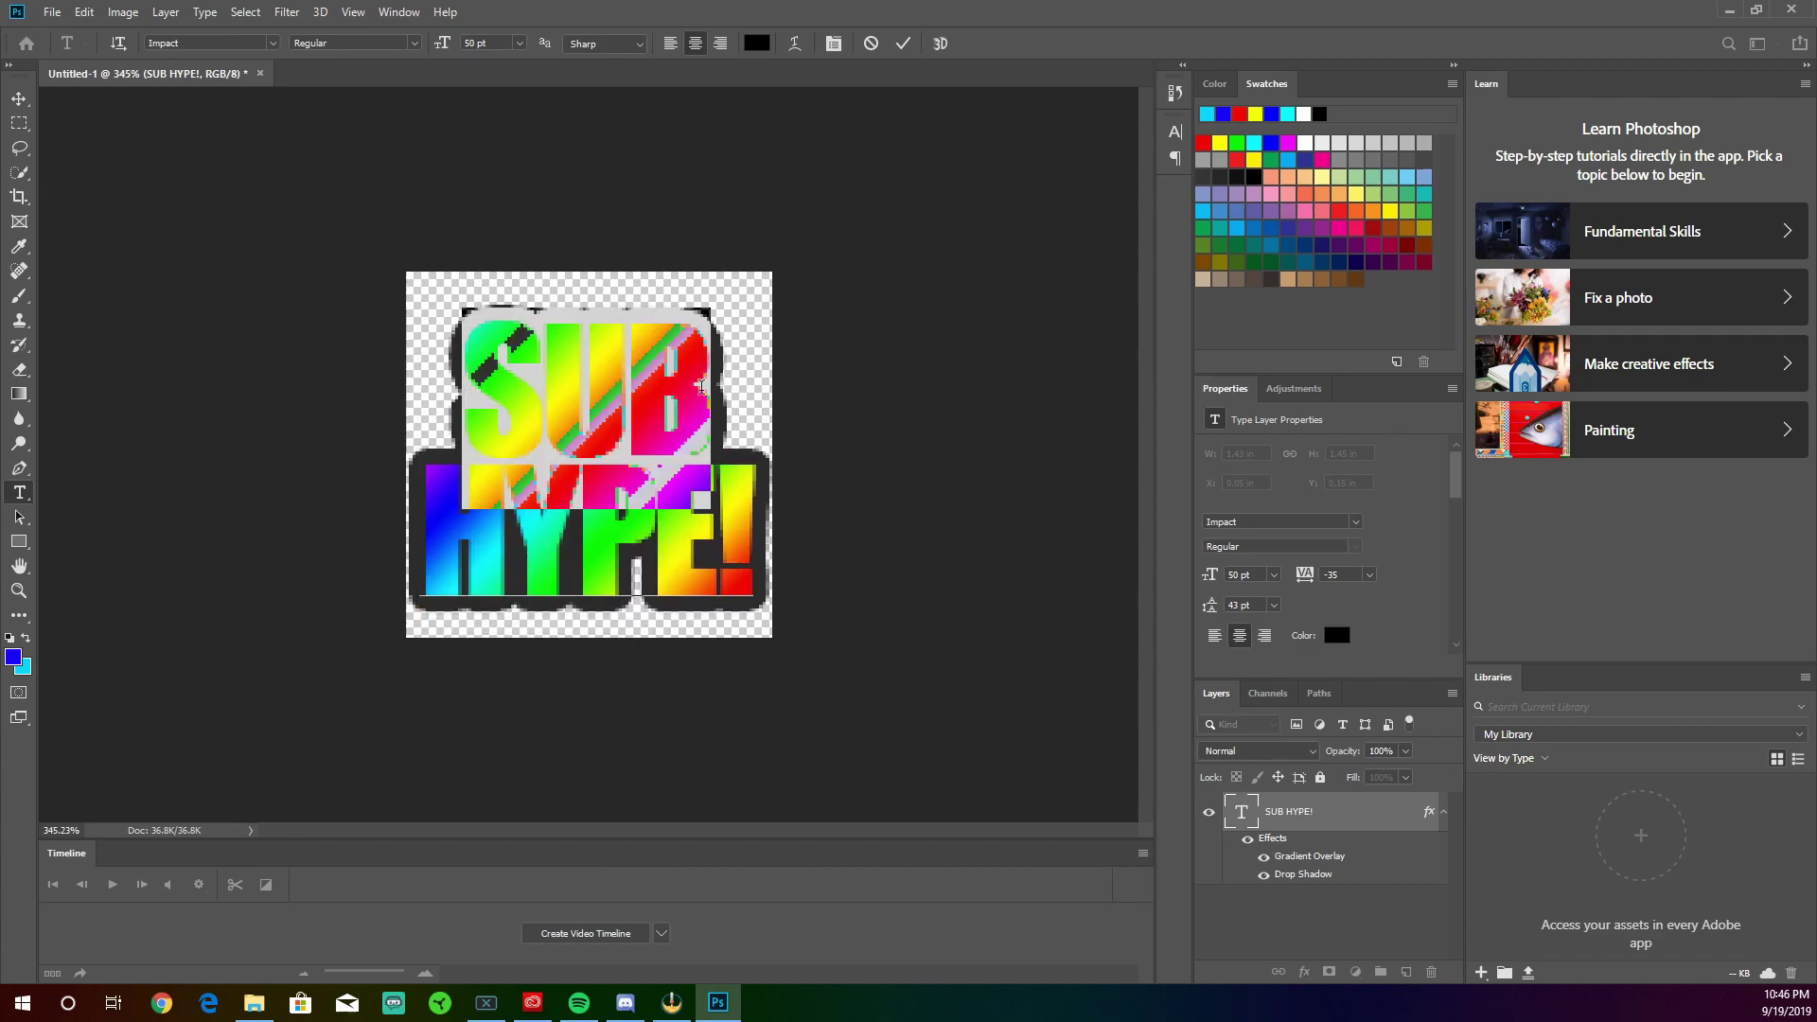
Set the word SUB's font size to 66 pt
click(1236, 574)
key(Return)
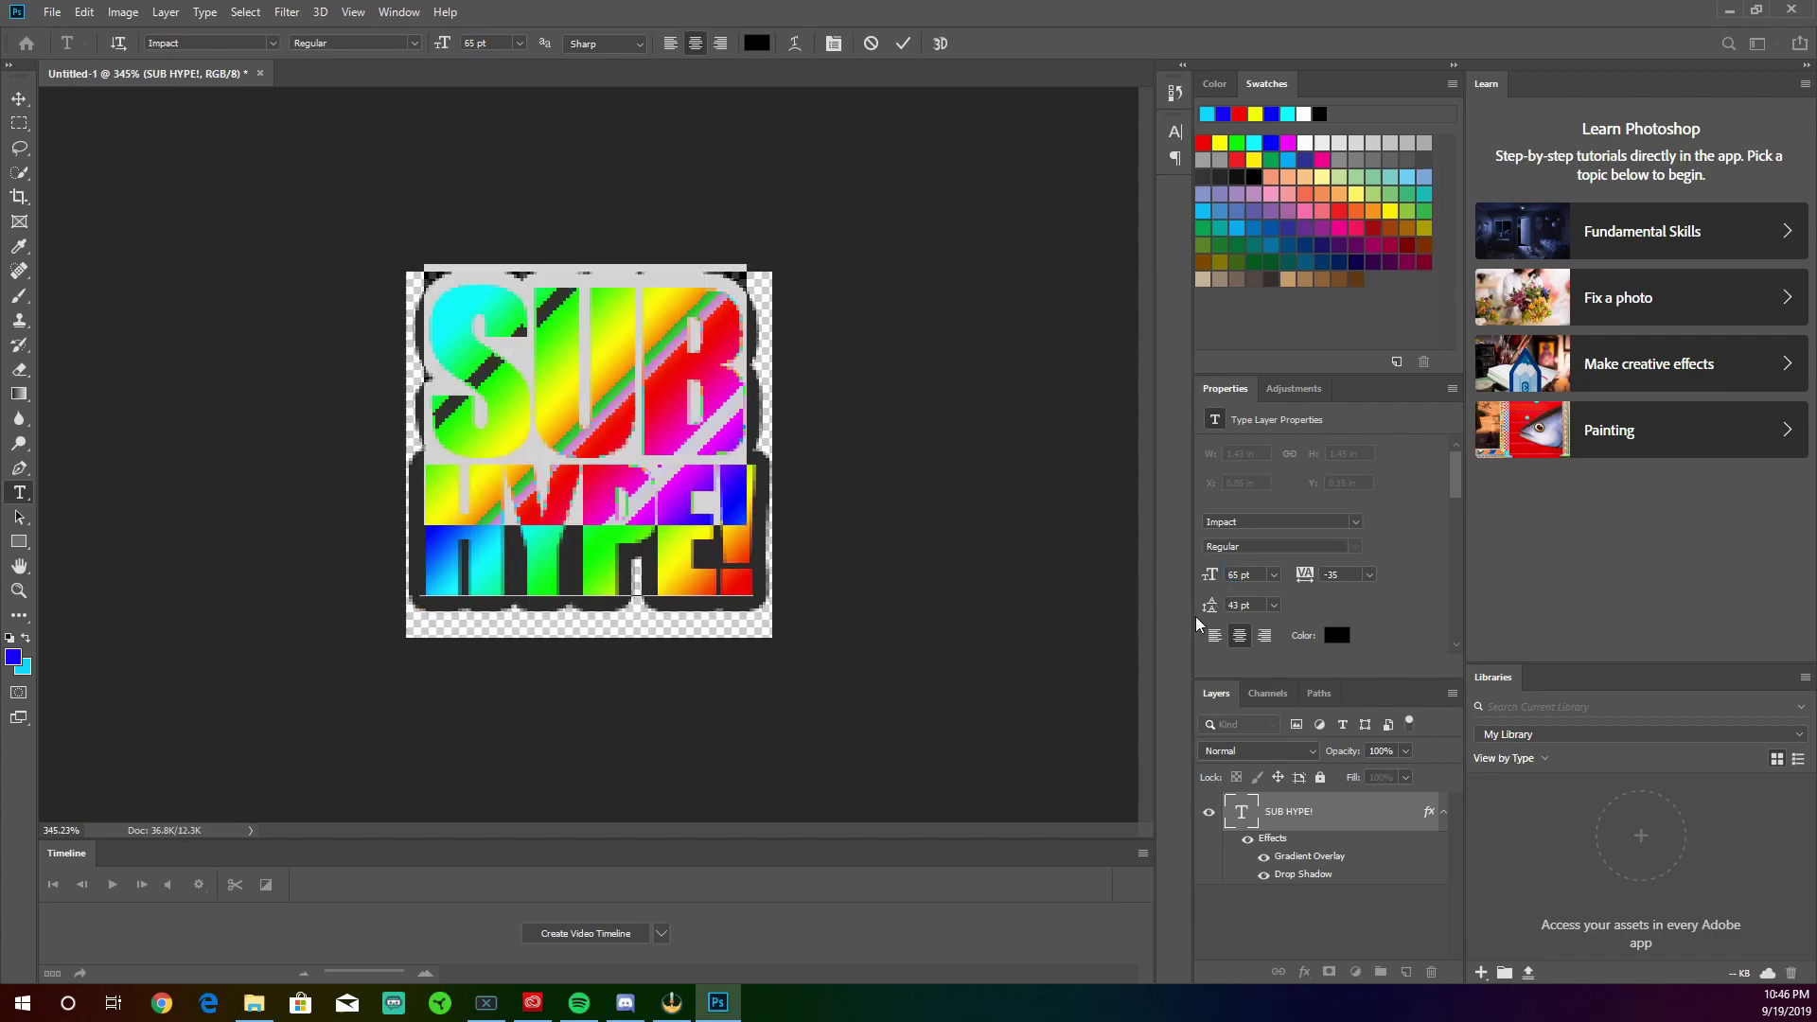
click(1230, 574)
text(6)
key(Return)
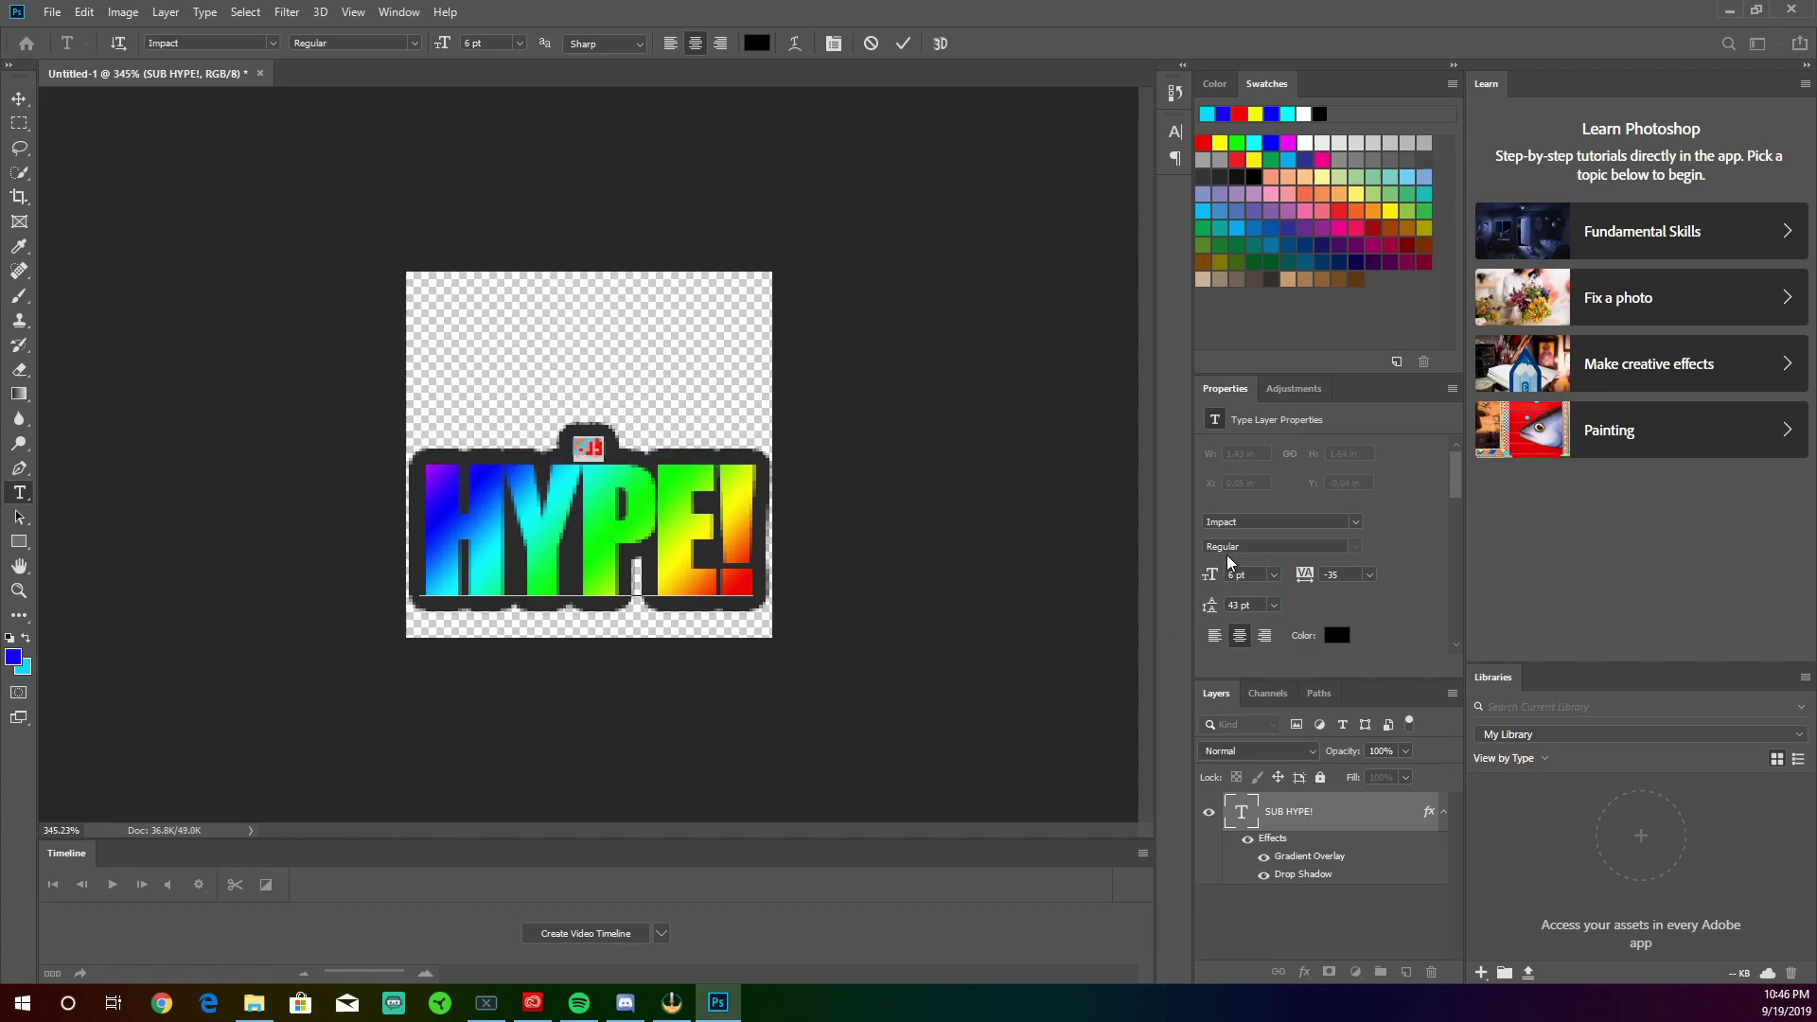
click(1230, 574)
text(66)
key(Return)
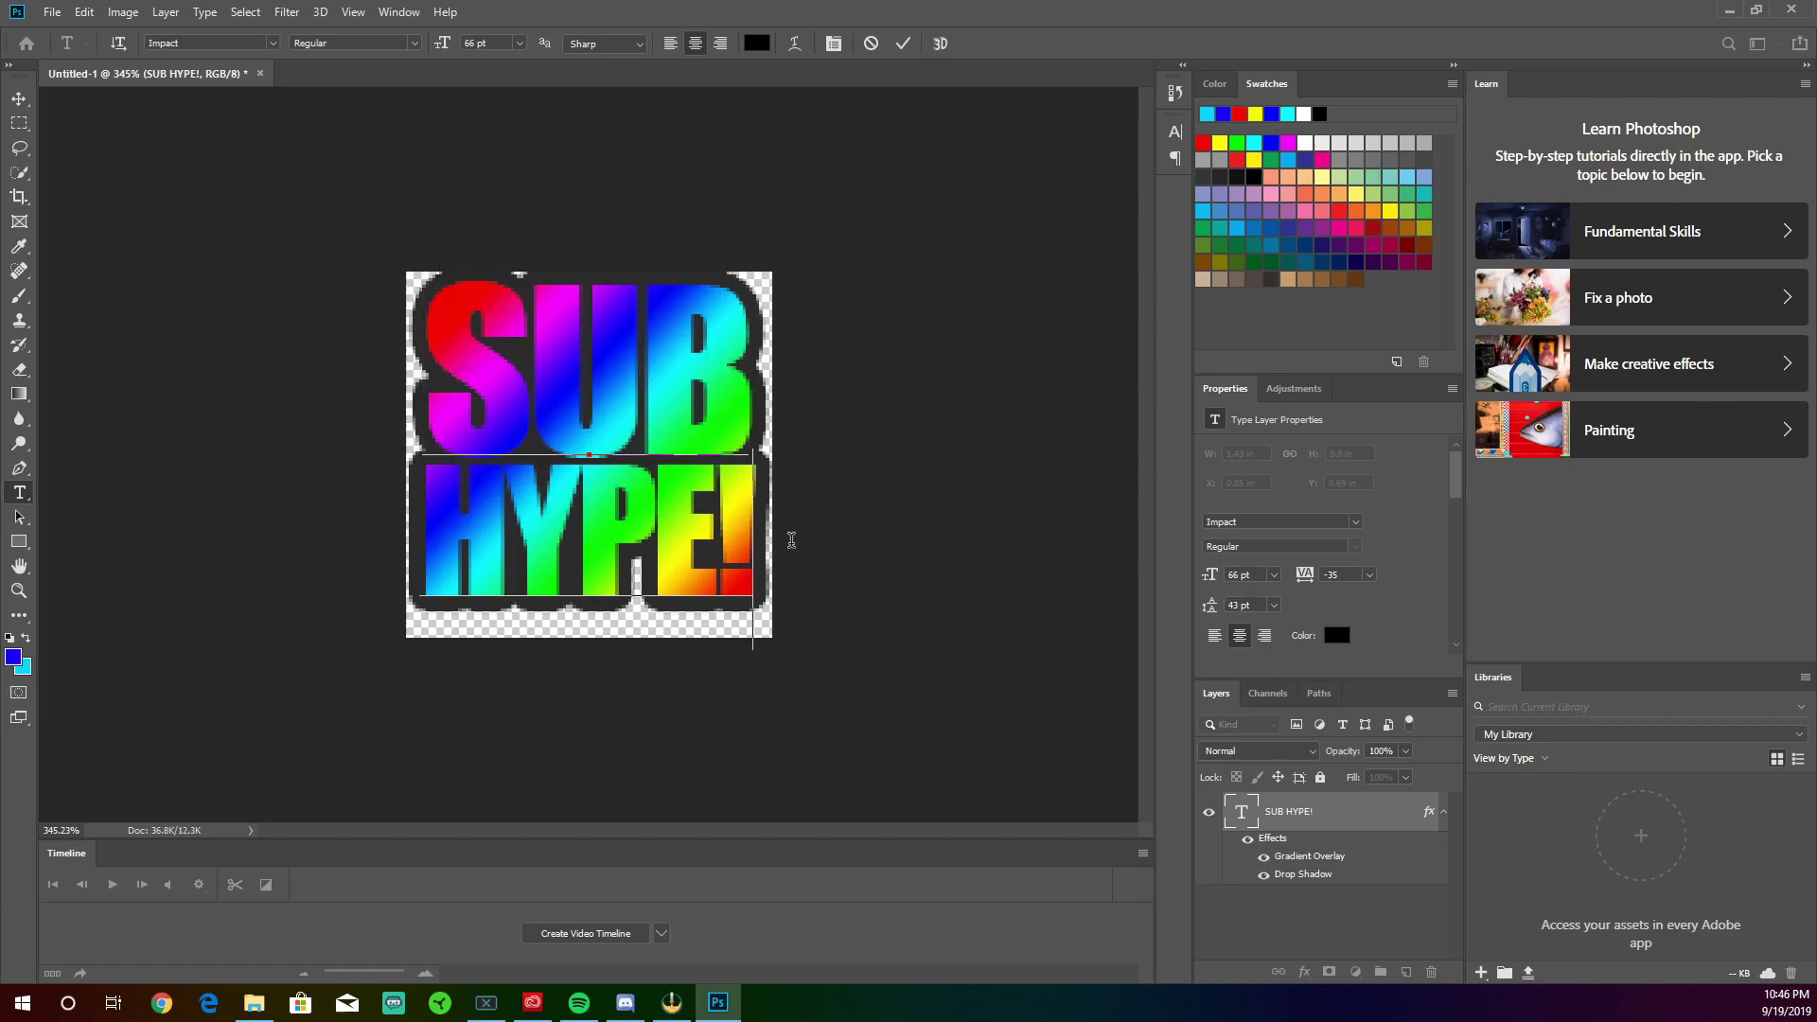
Commit the edit and drag the rainbow SUB HYPE! text a little lower to centre it
click(17, 103)
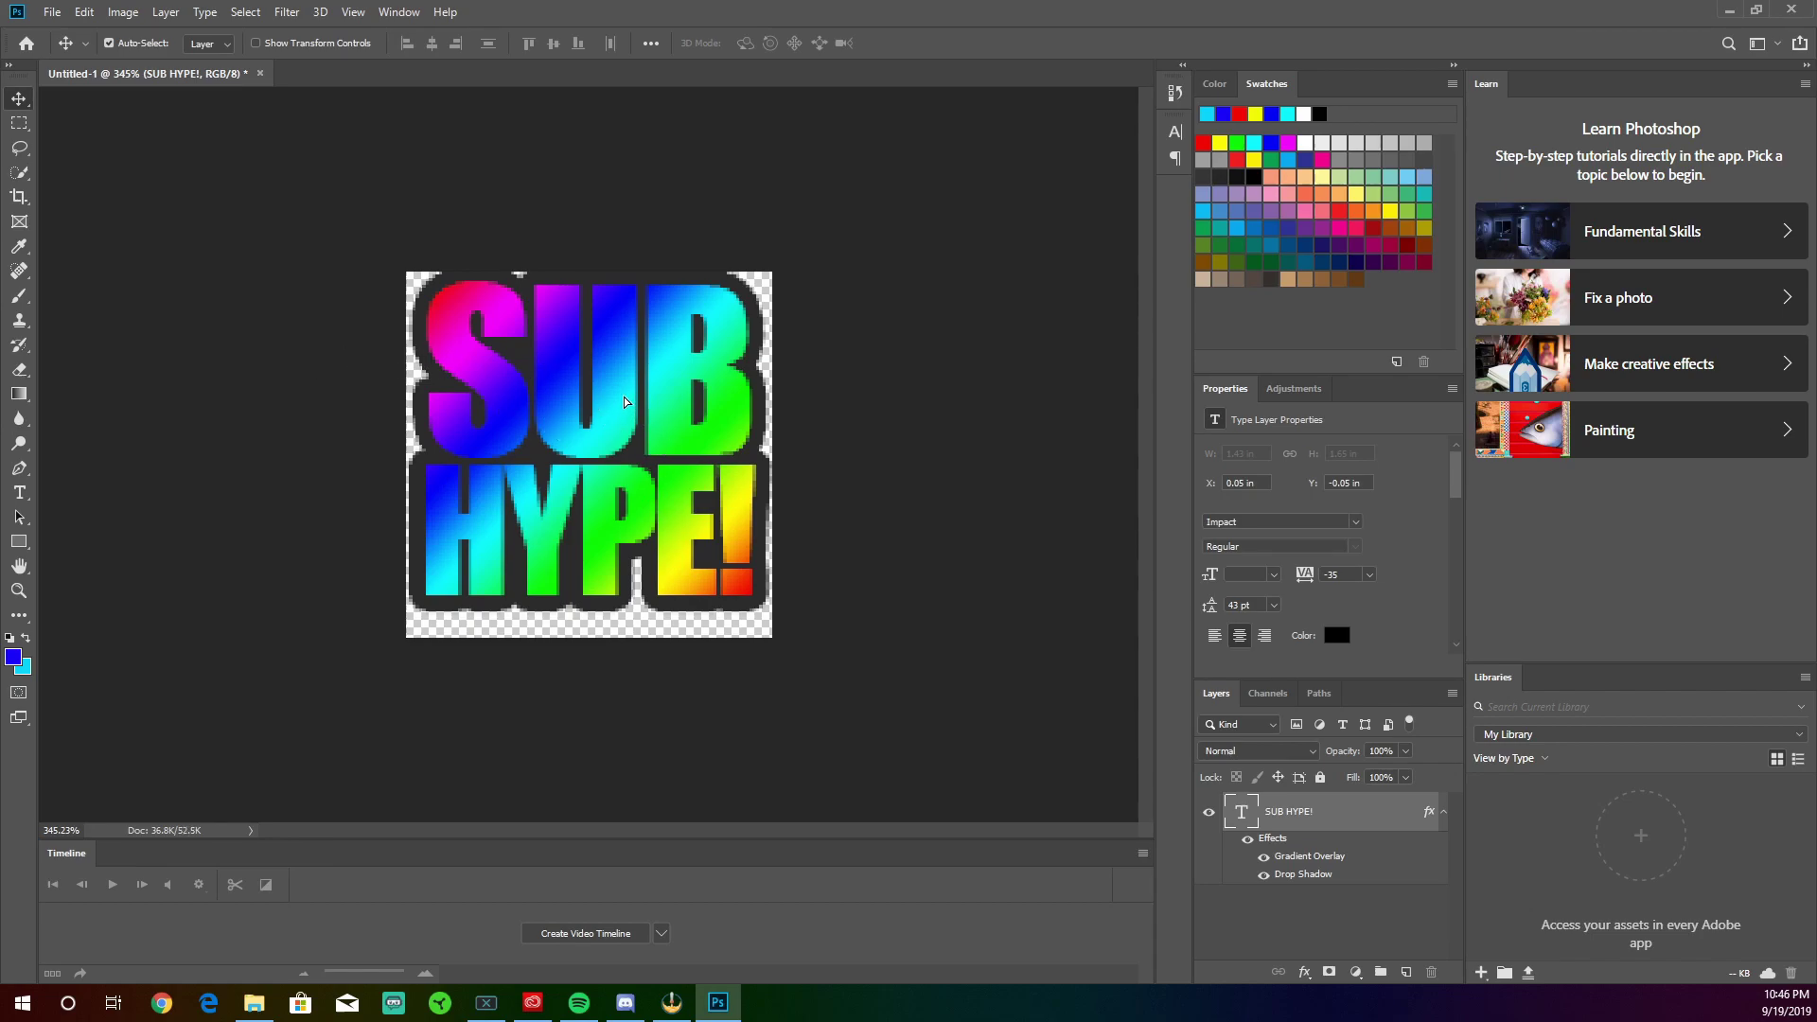
drag(624, 401, 625, 416)
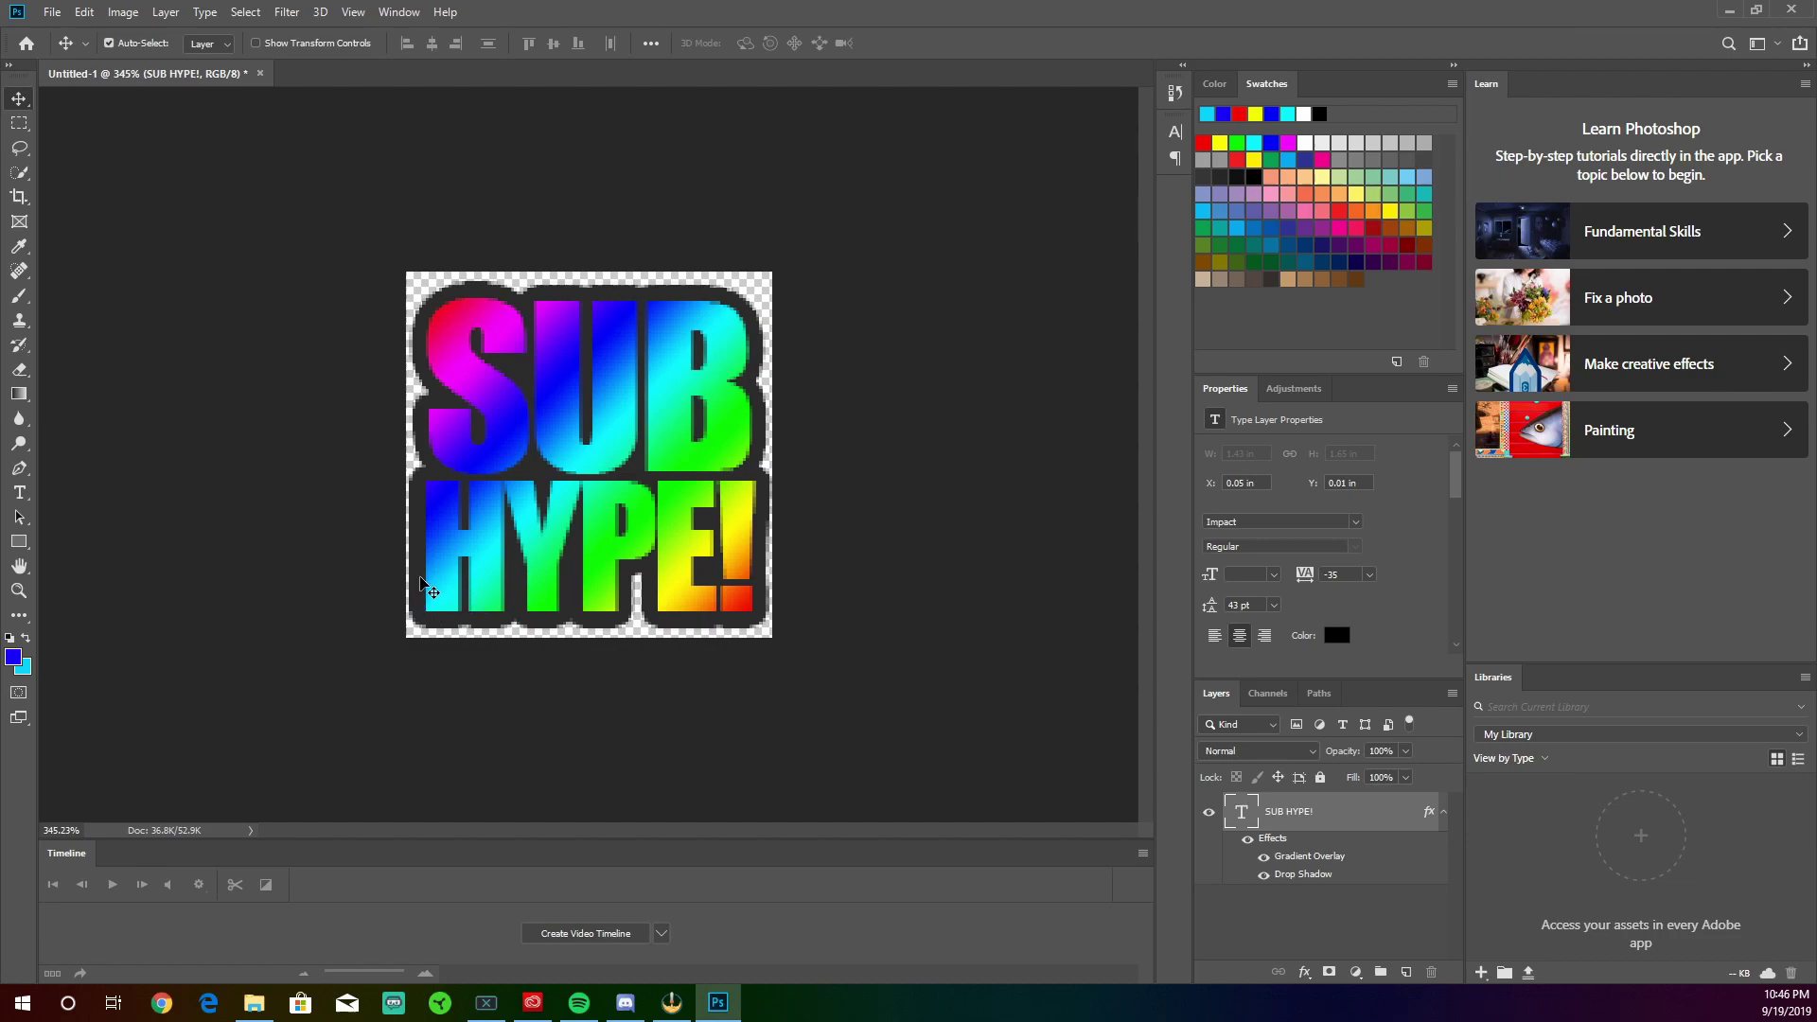
Save for Web as a 112 px PNG-24 named emote3 in the T3-subhype folder
click(51, 12)
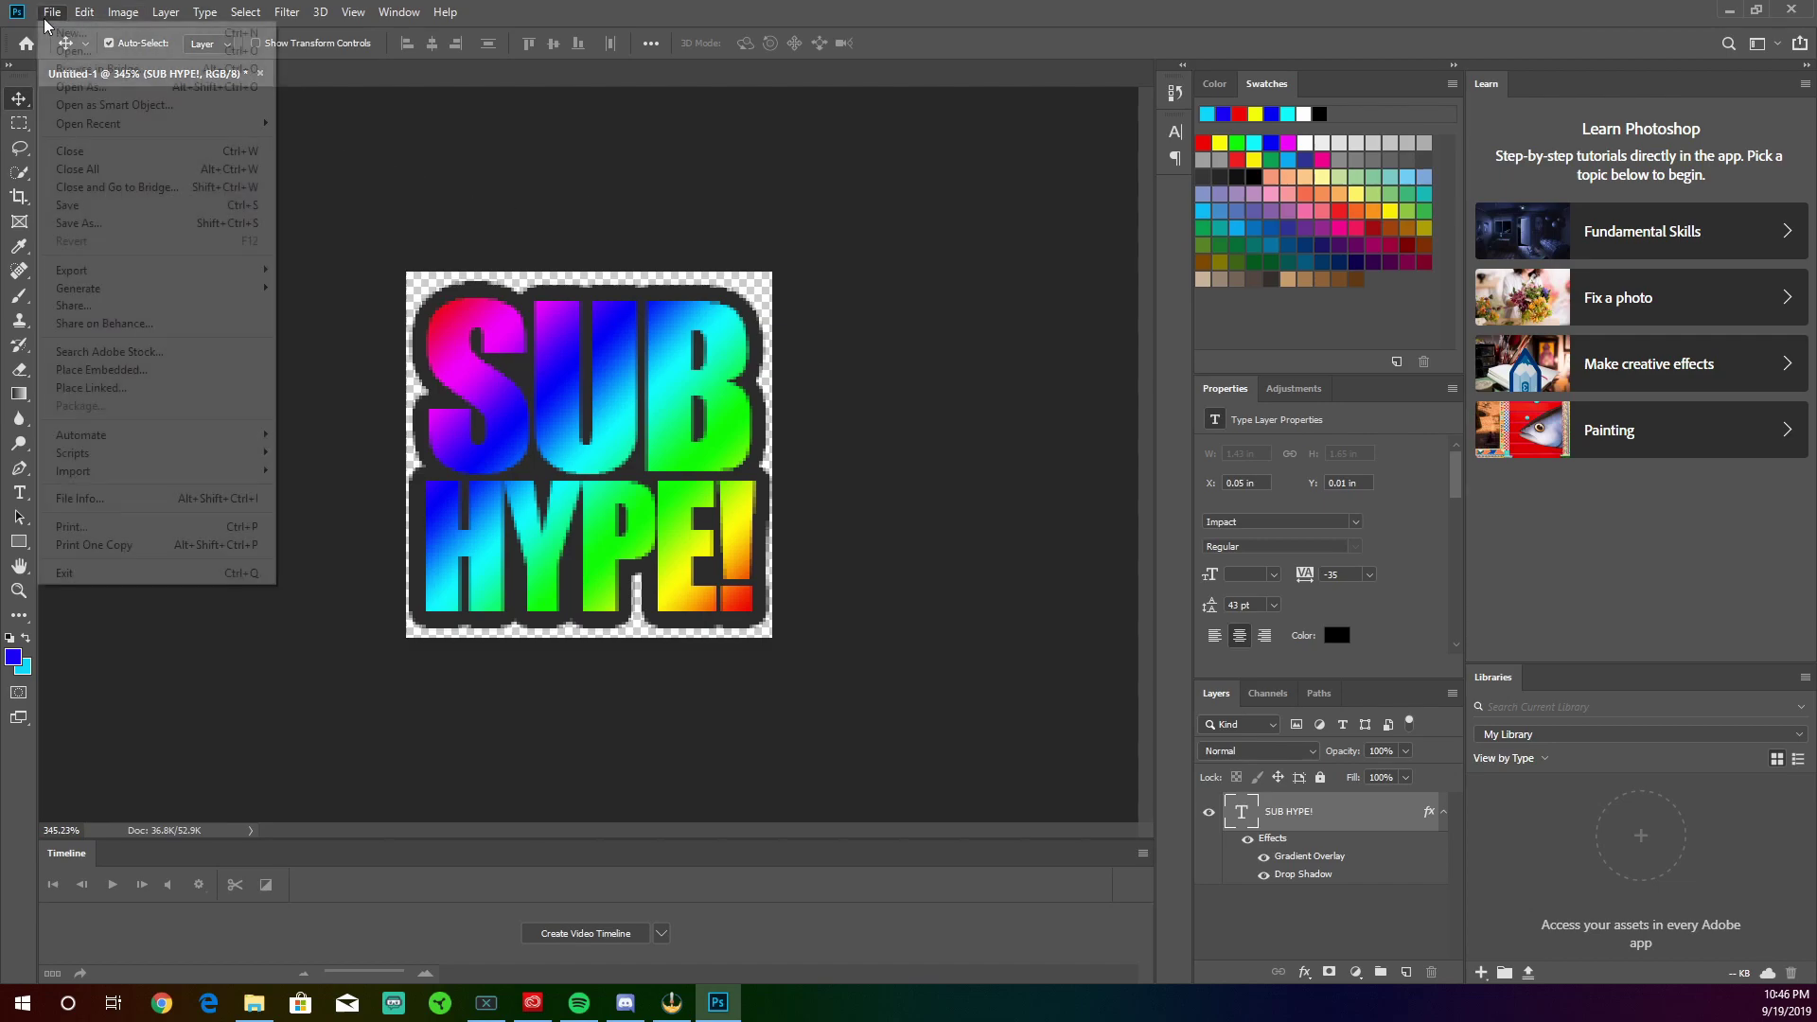
mouse_move(95, 271)
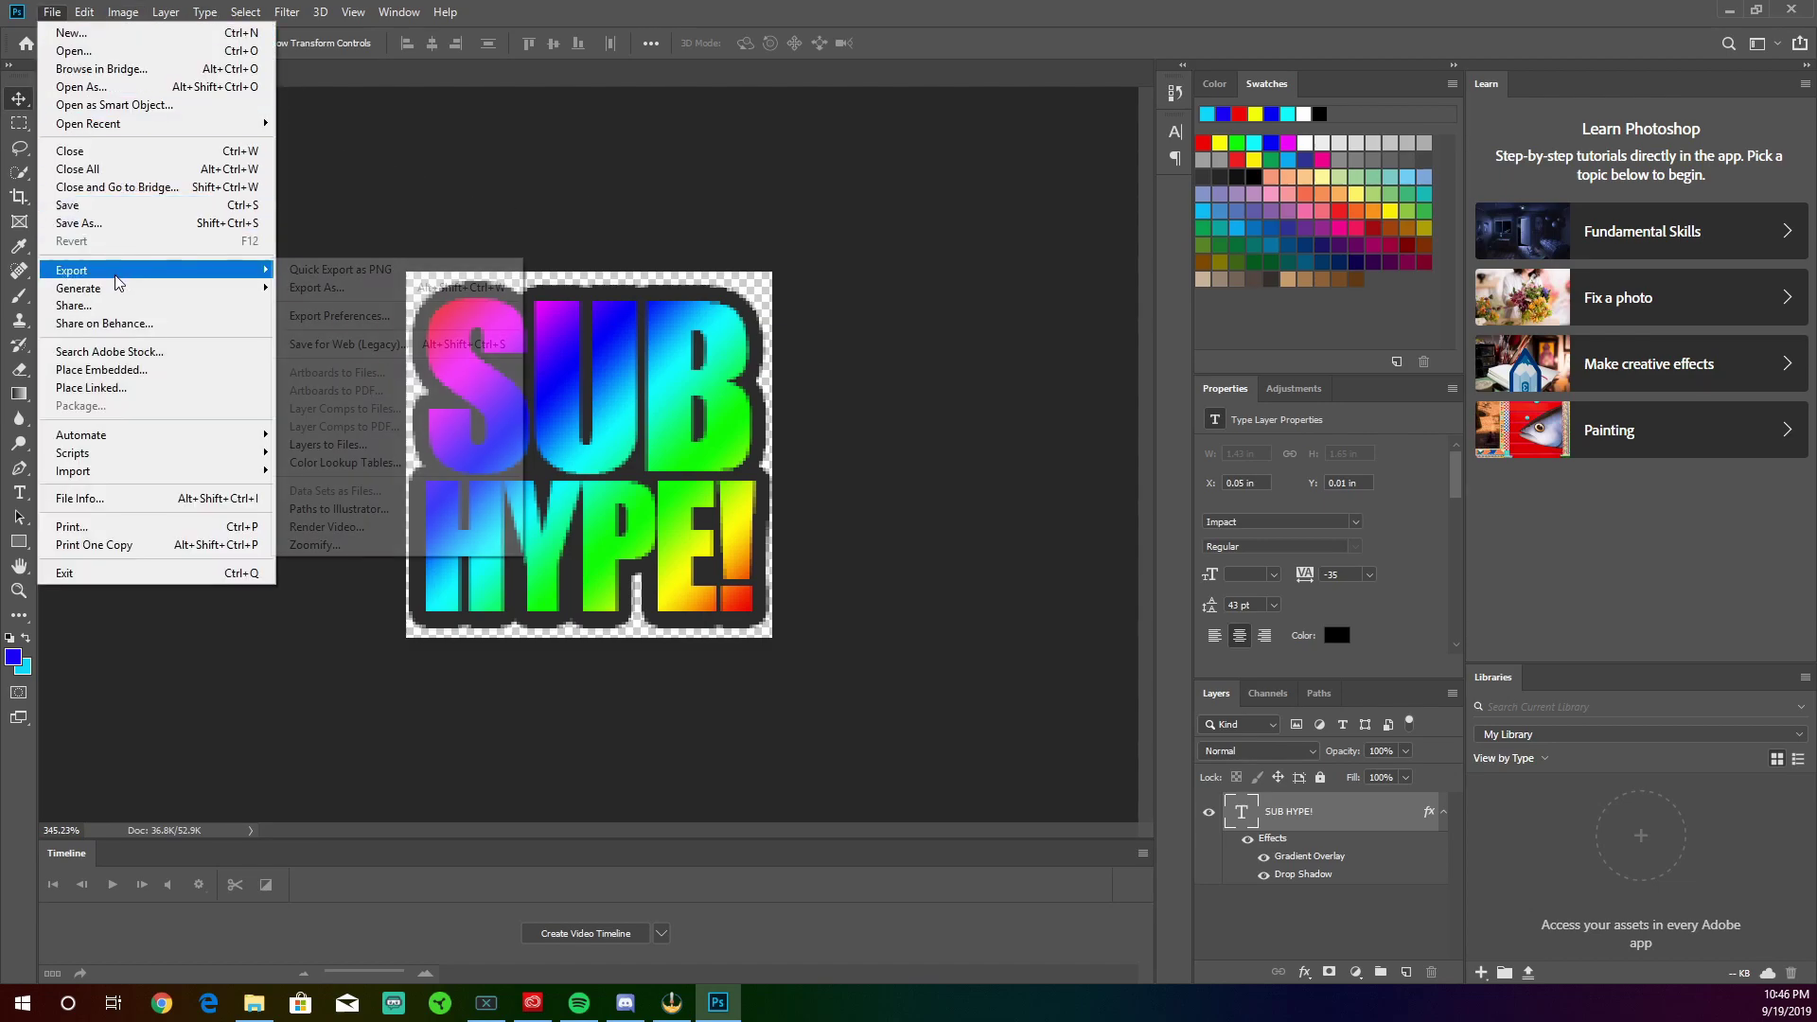
click(383, 345)
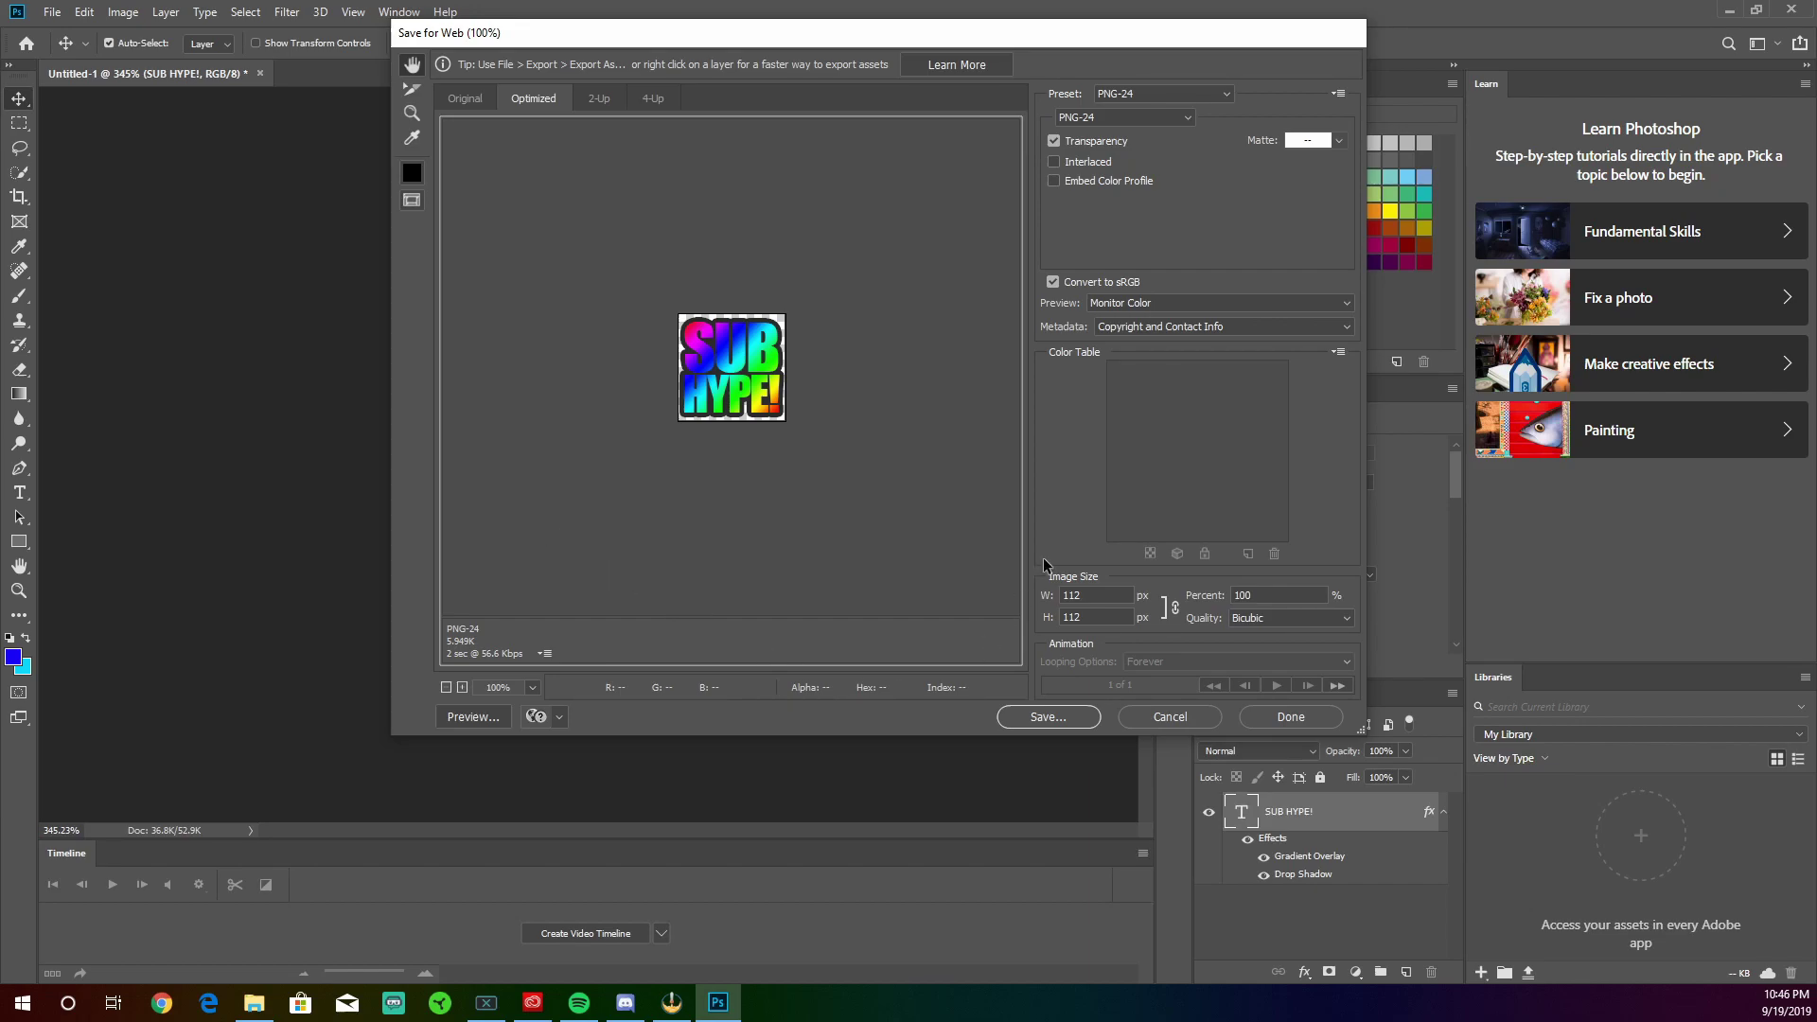
click(1061, 719)
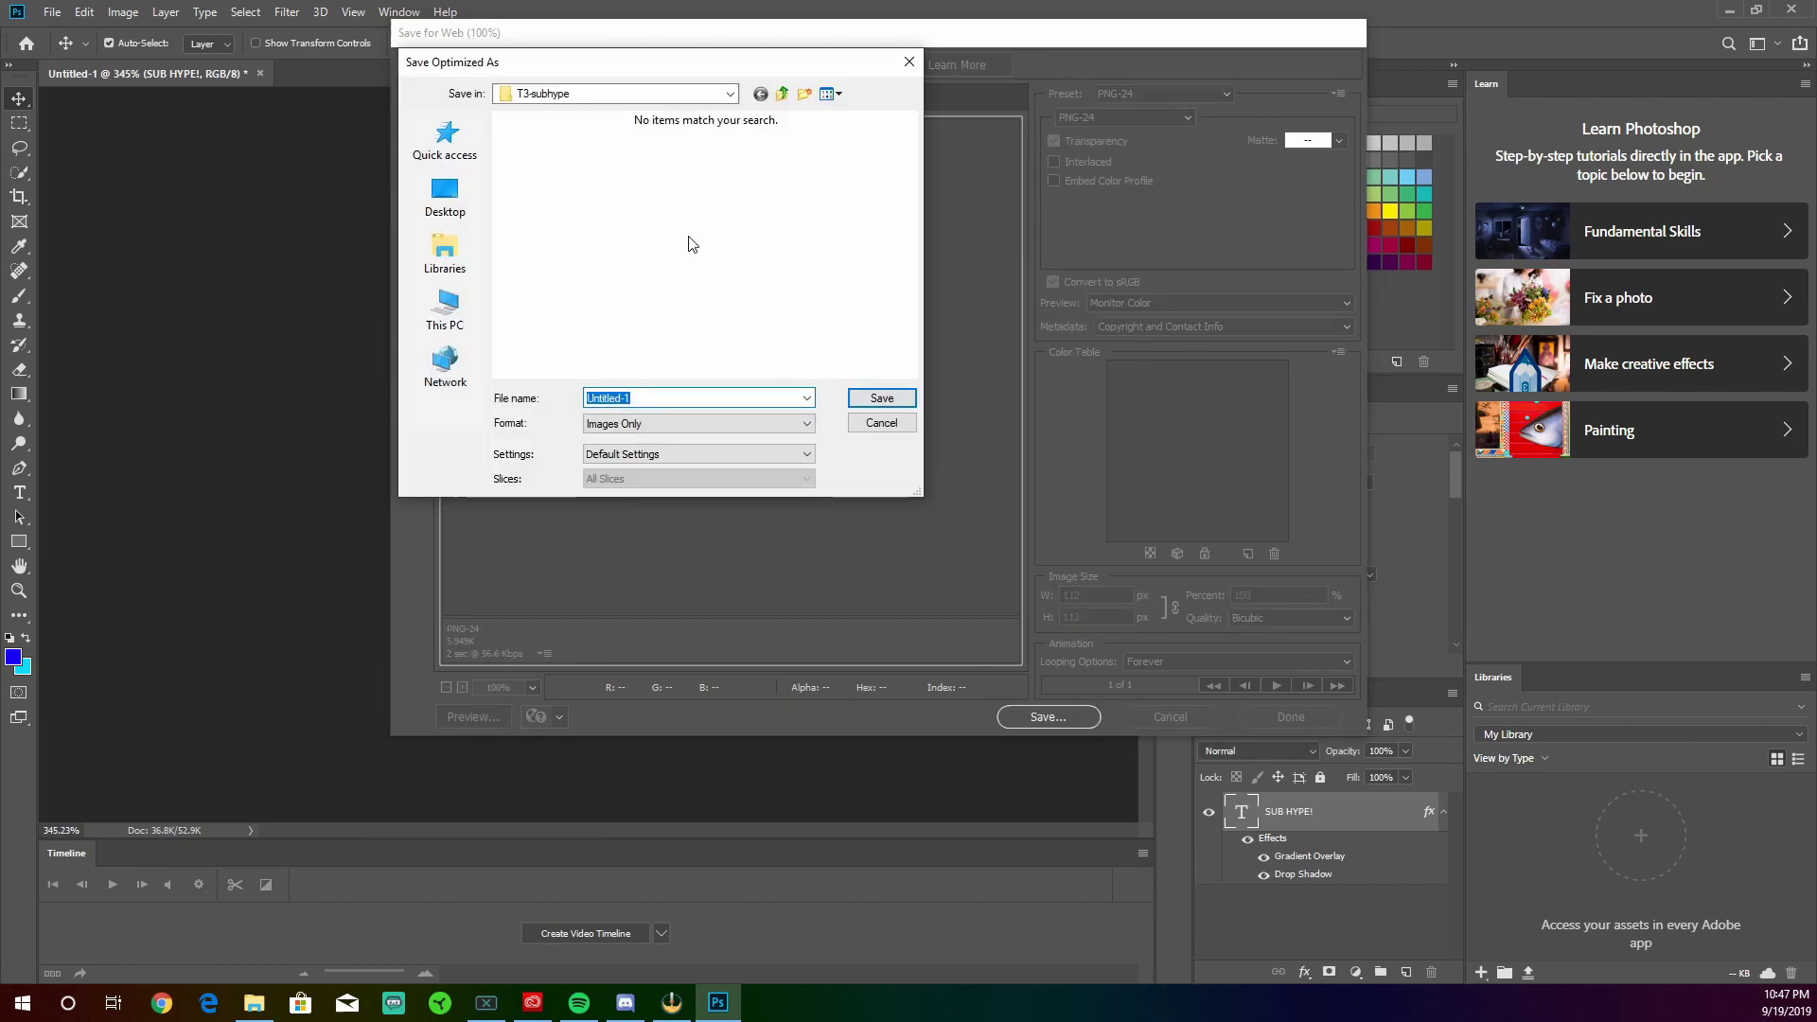
text(emote3)
click(865, 407)
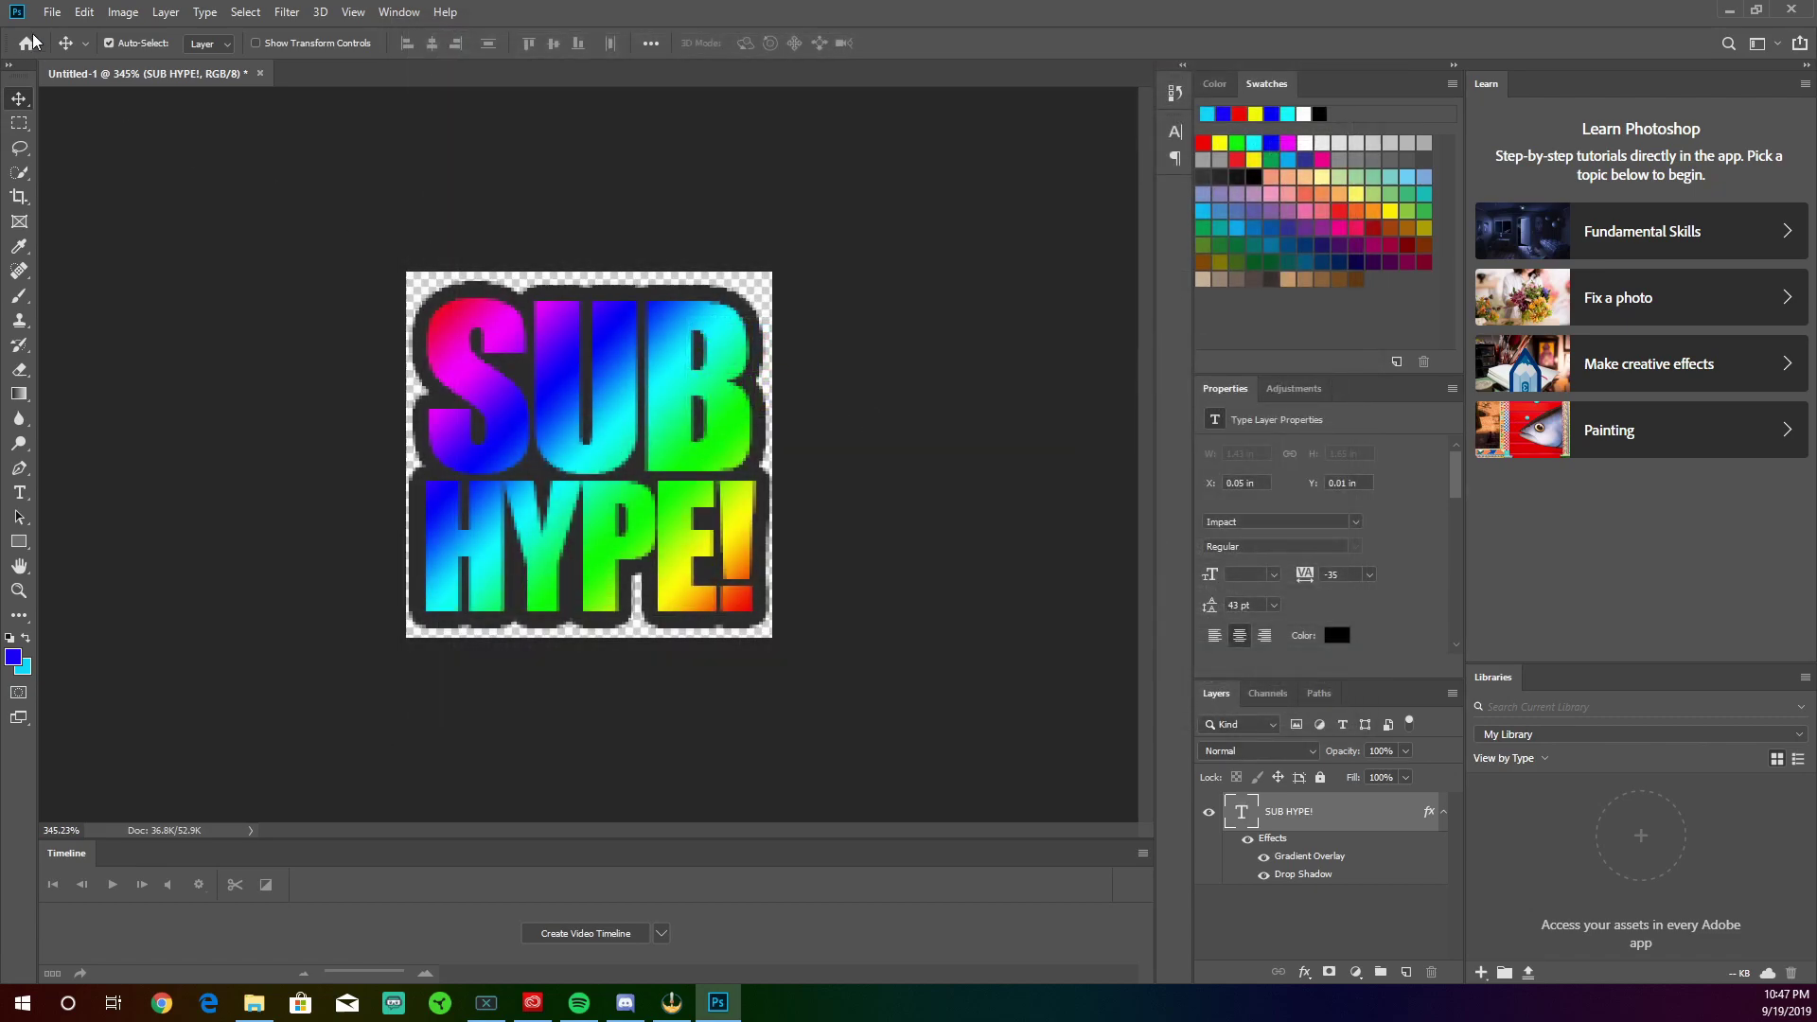
Save for Web a 56 px PNG copy named emote2
click(52, 12)
mouse_move(121, 275)
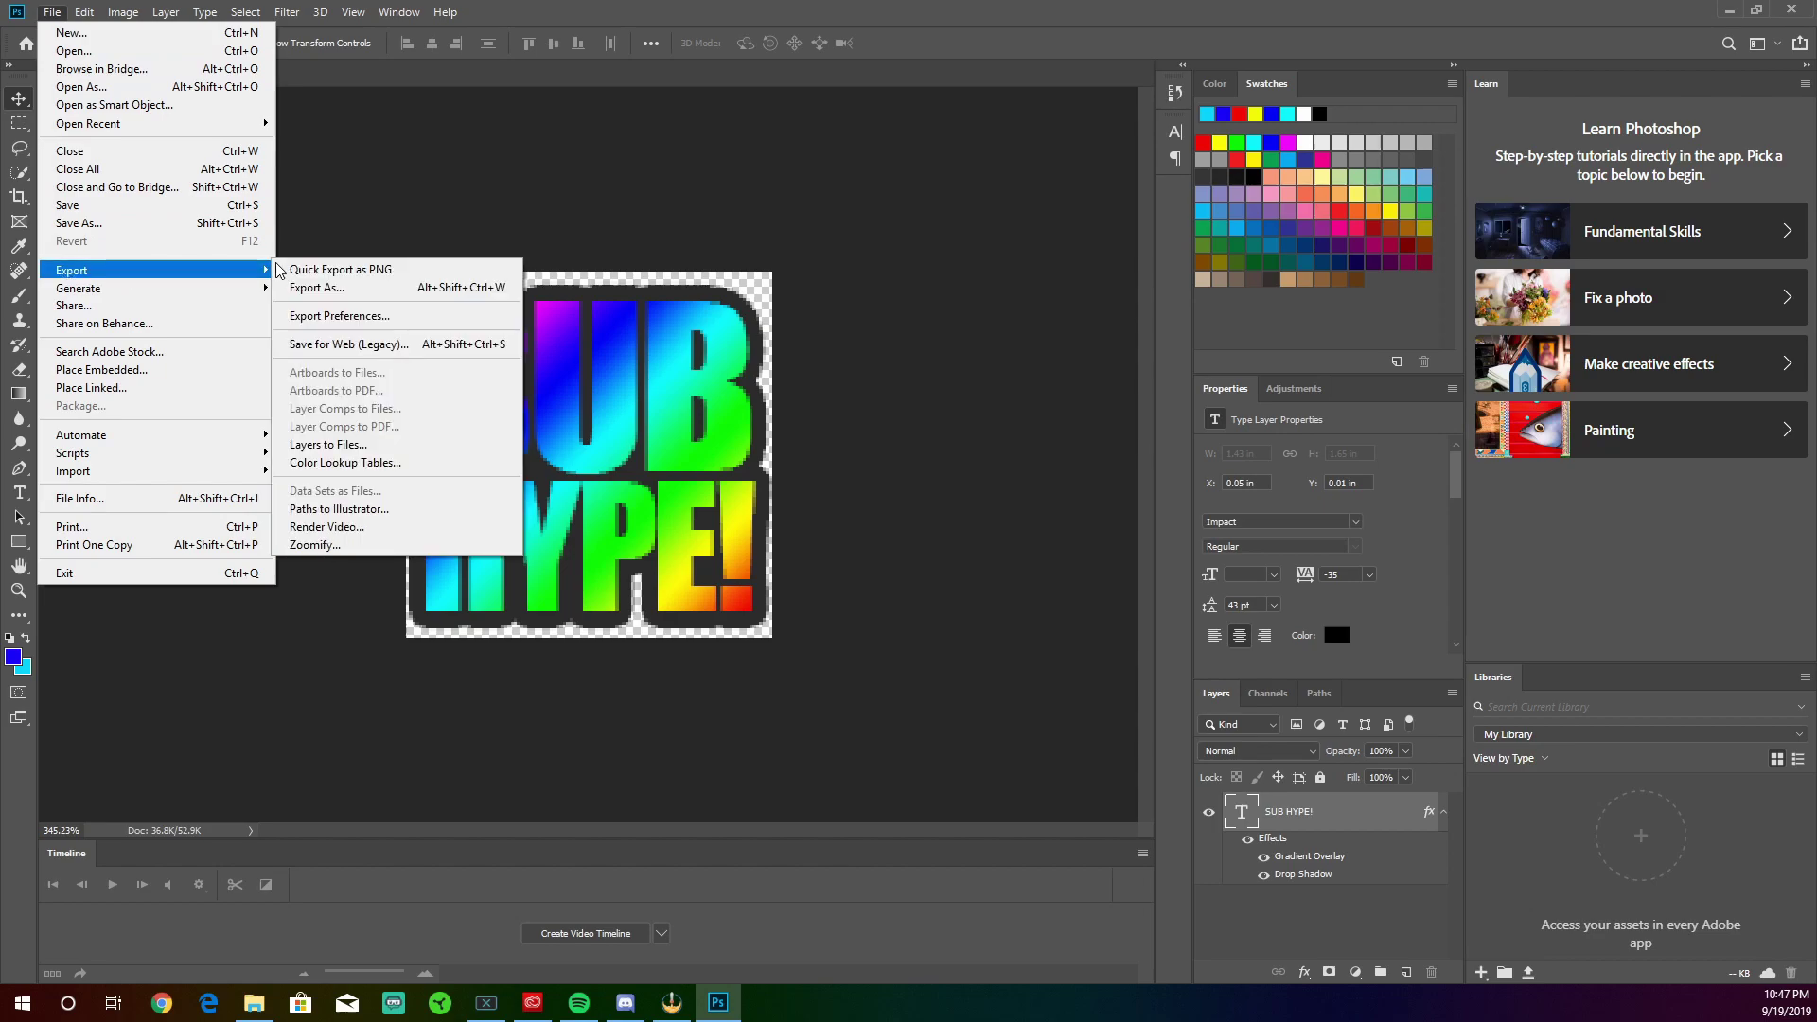
click(369, 346)
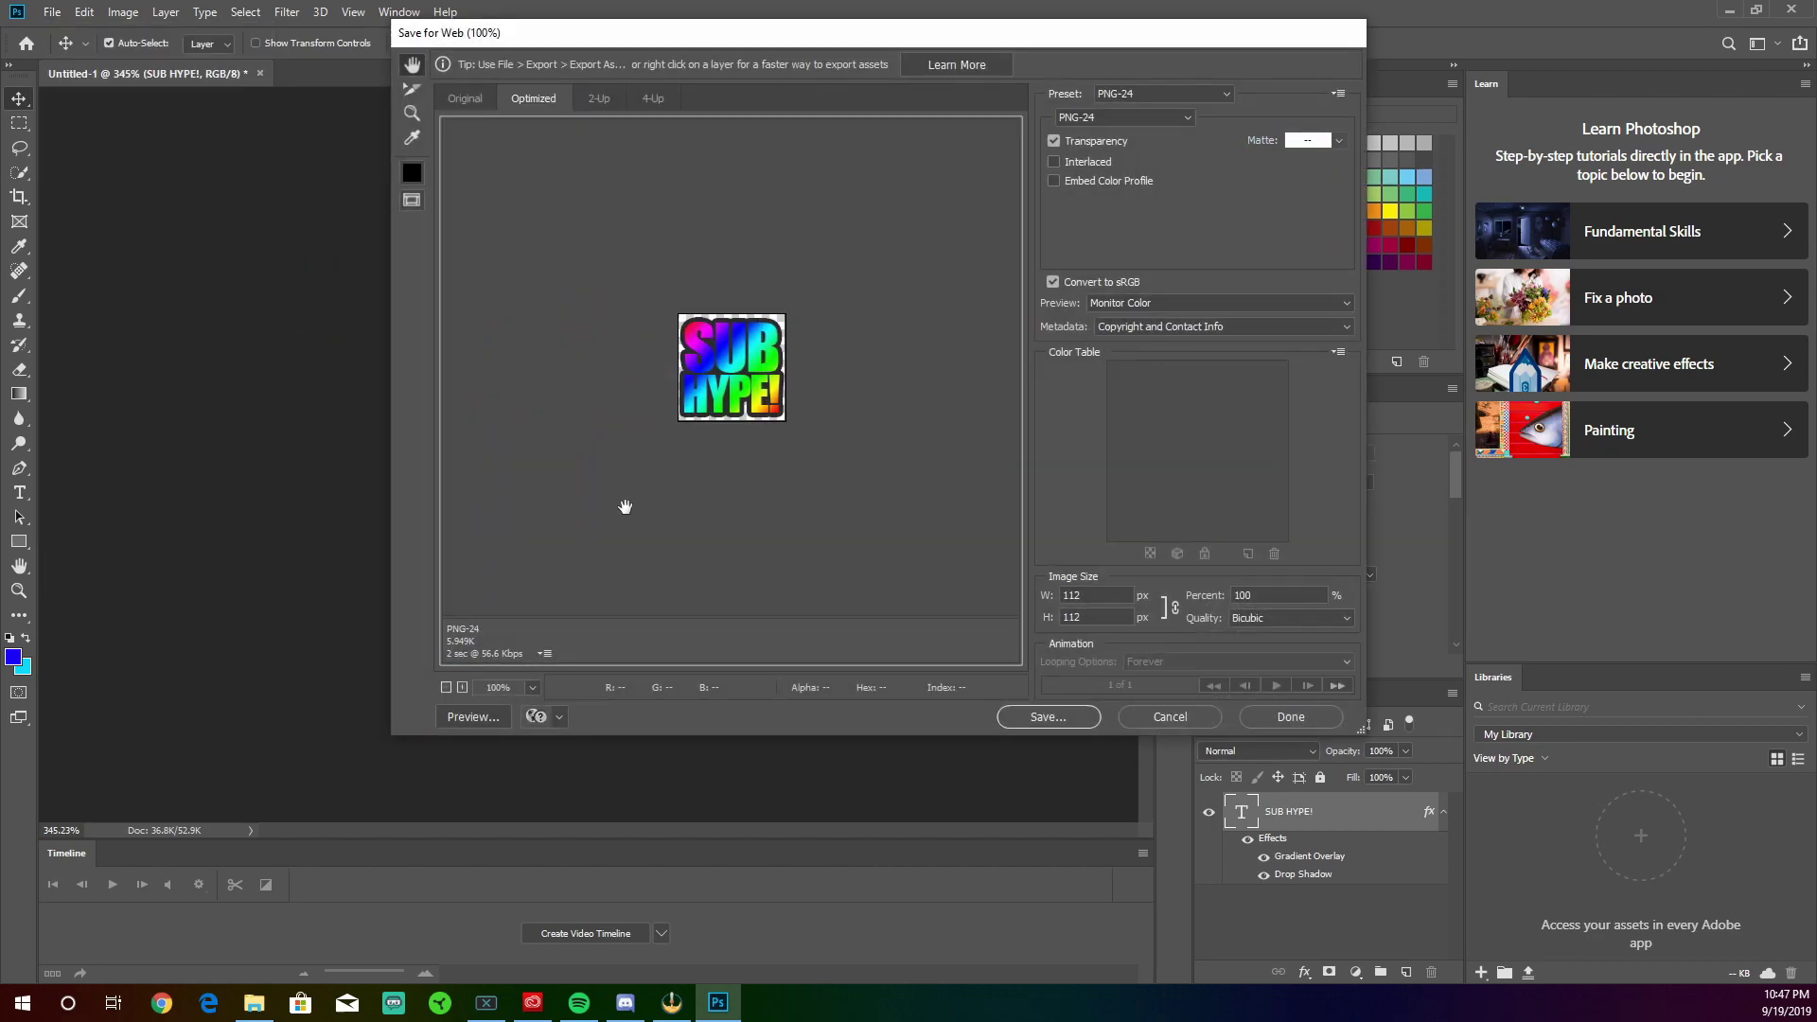
key(Tab)
text(56)
click(1066, 716)
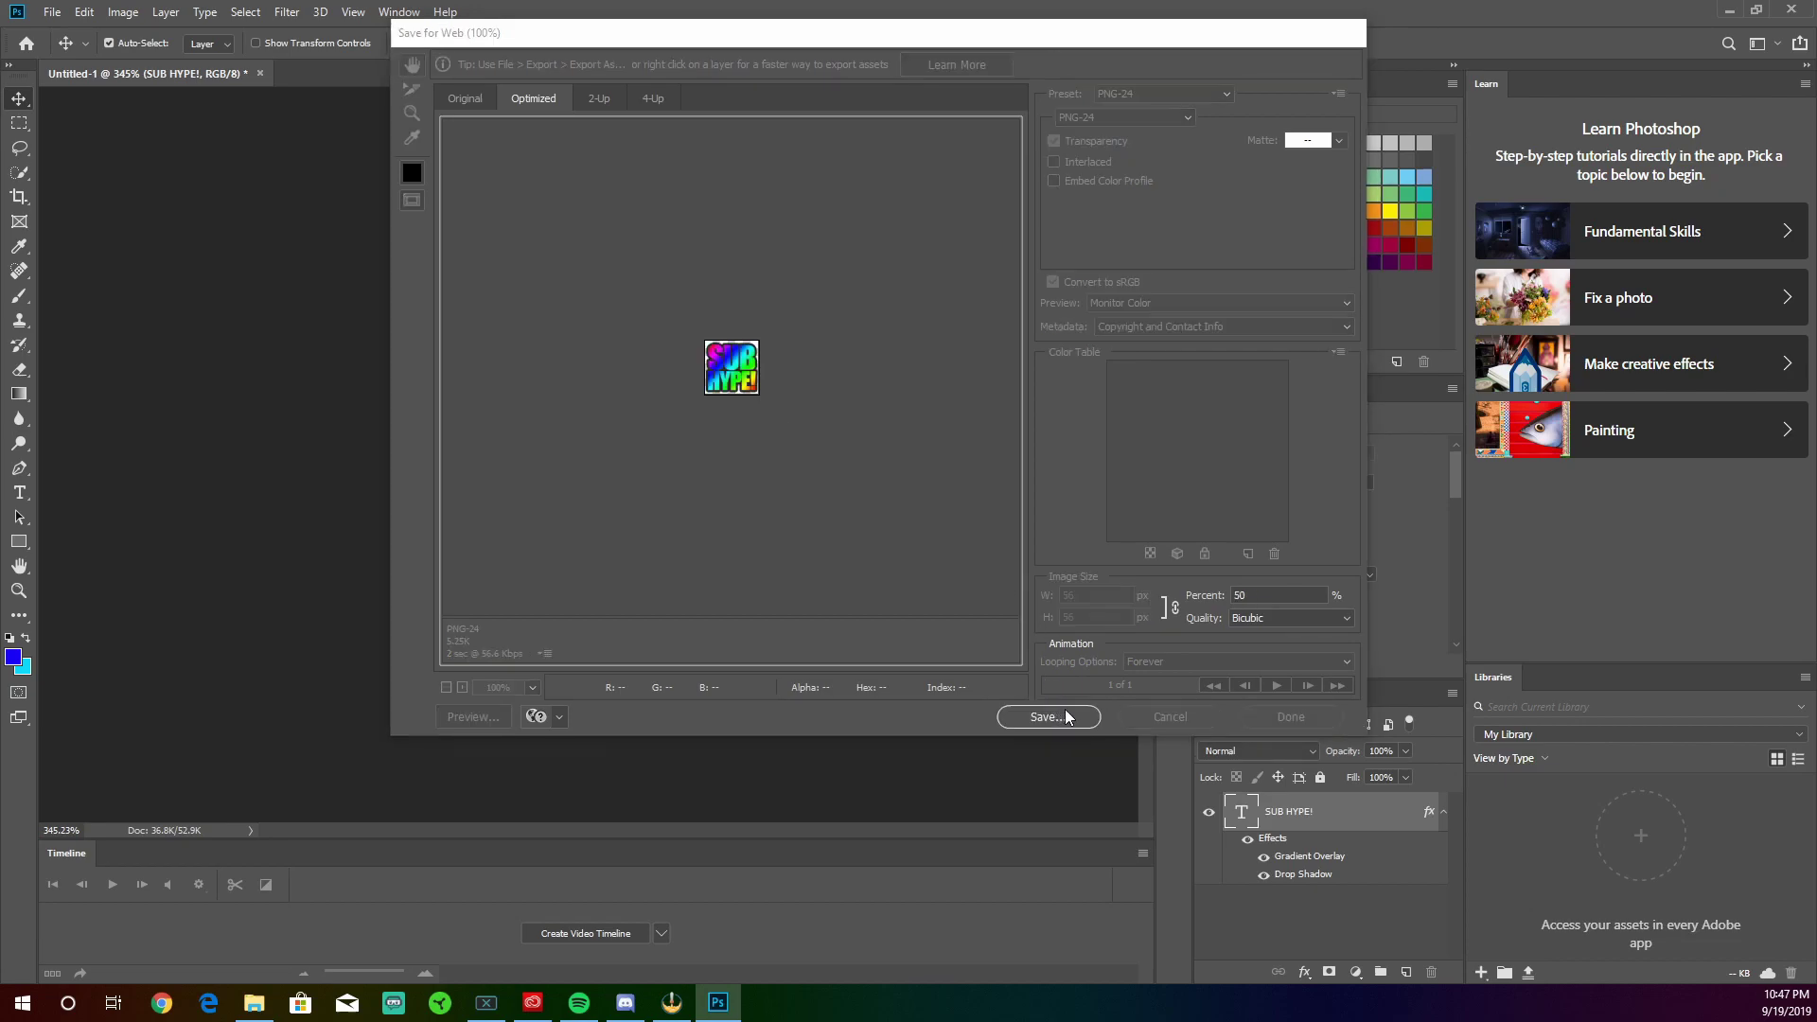
text(emote2)
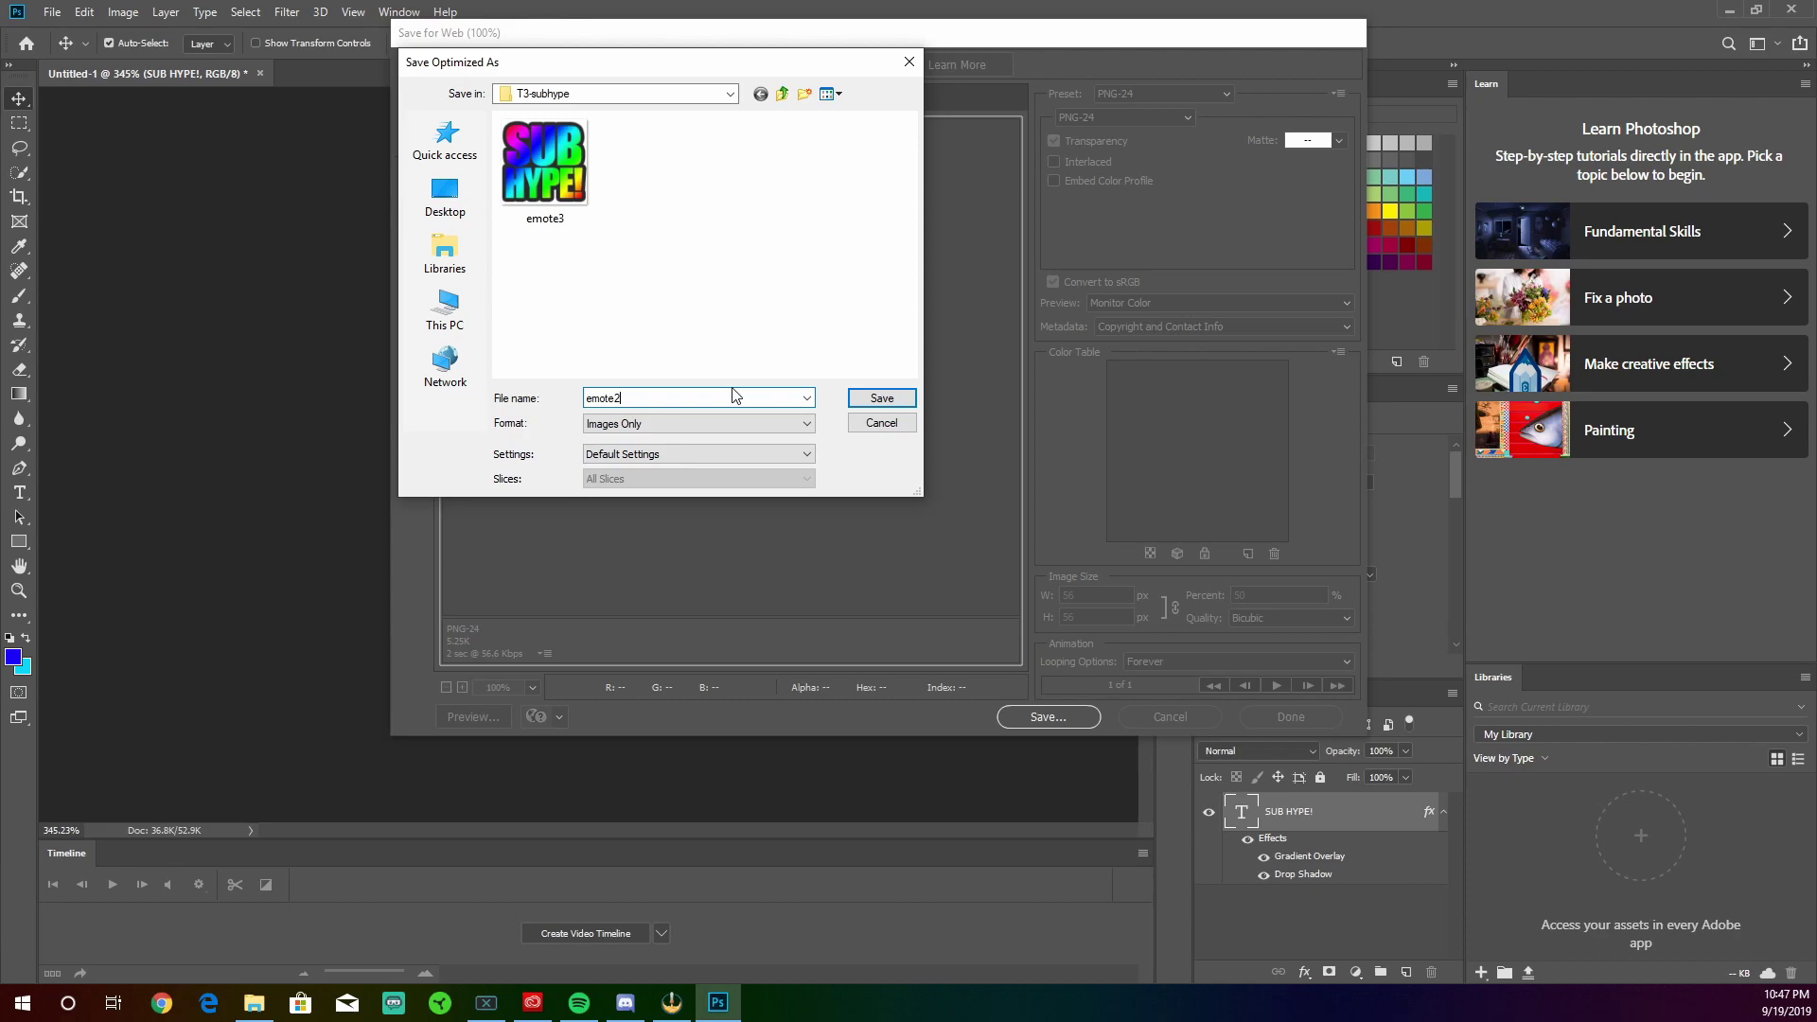
key(Return)
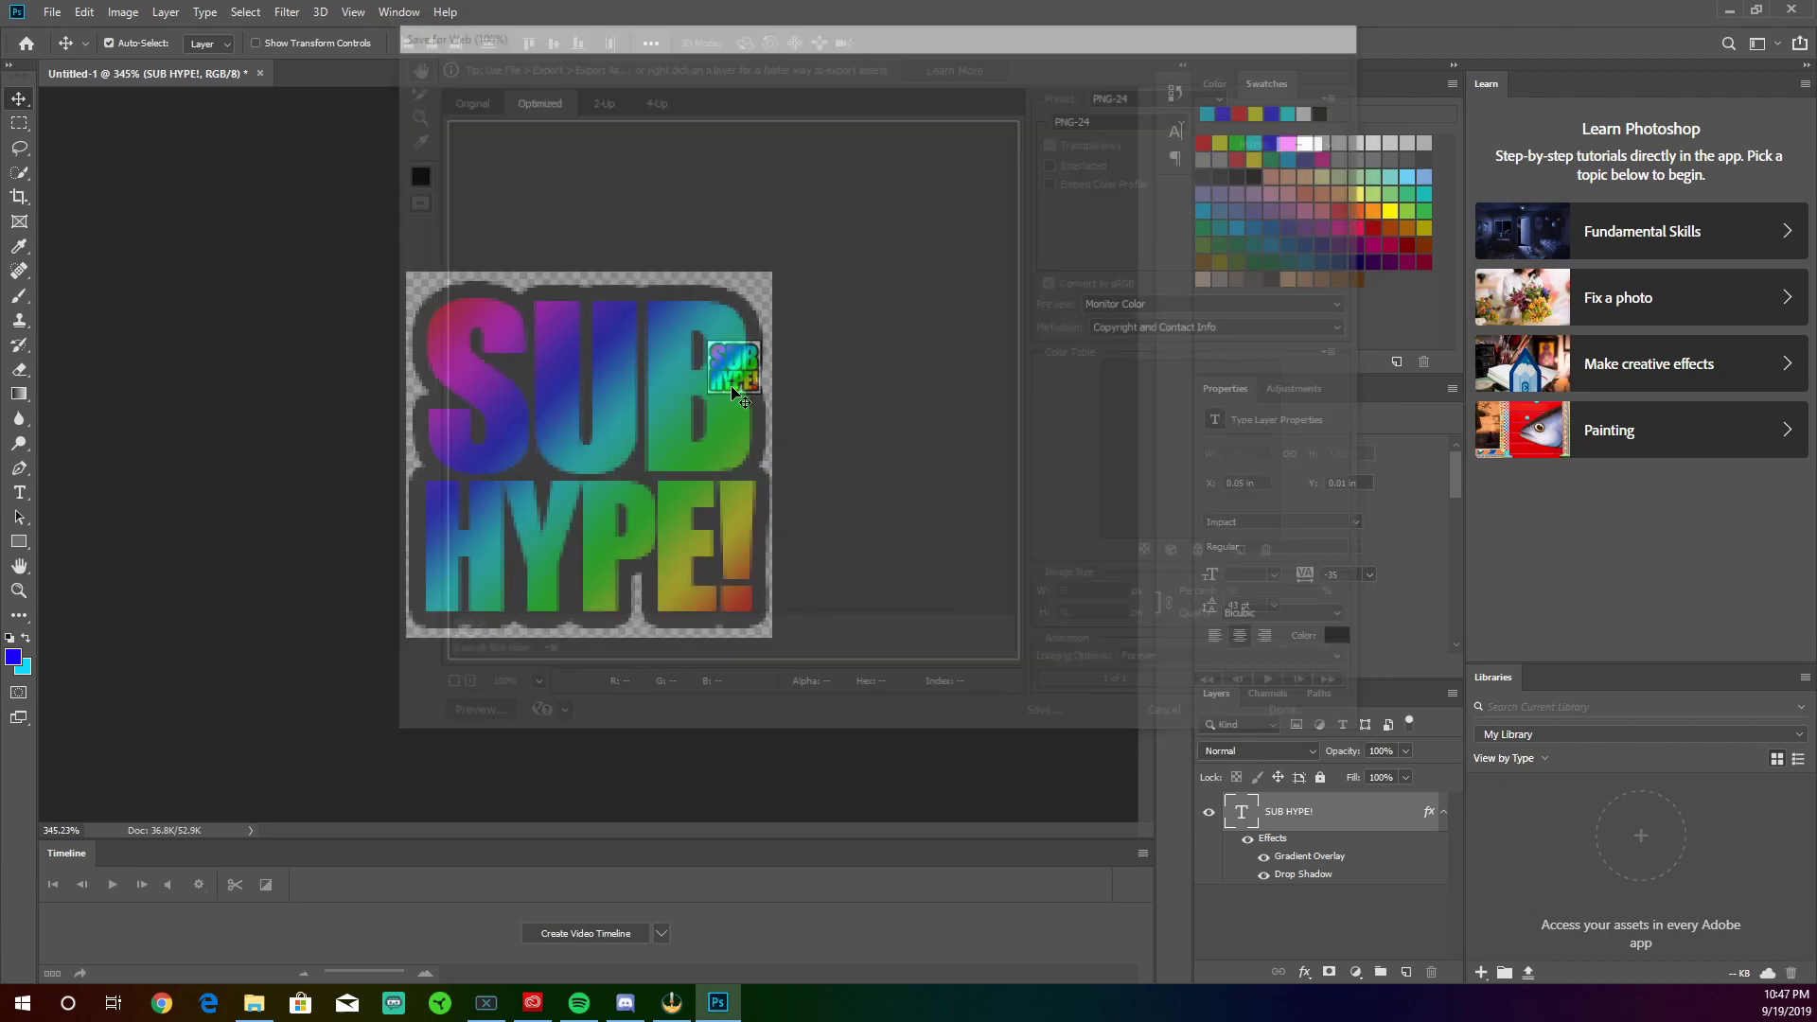
Save for Web a 28 px PNG copy named emote1
click(52, 11)
mouse_move(170, 275)
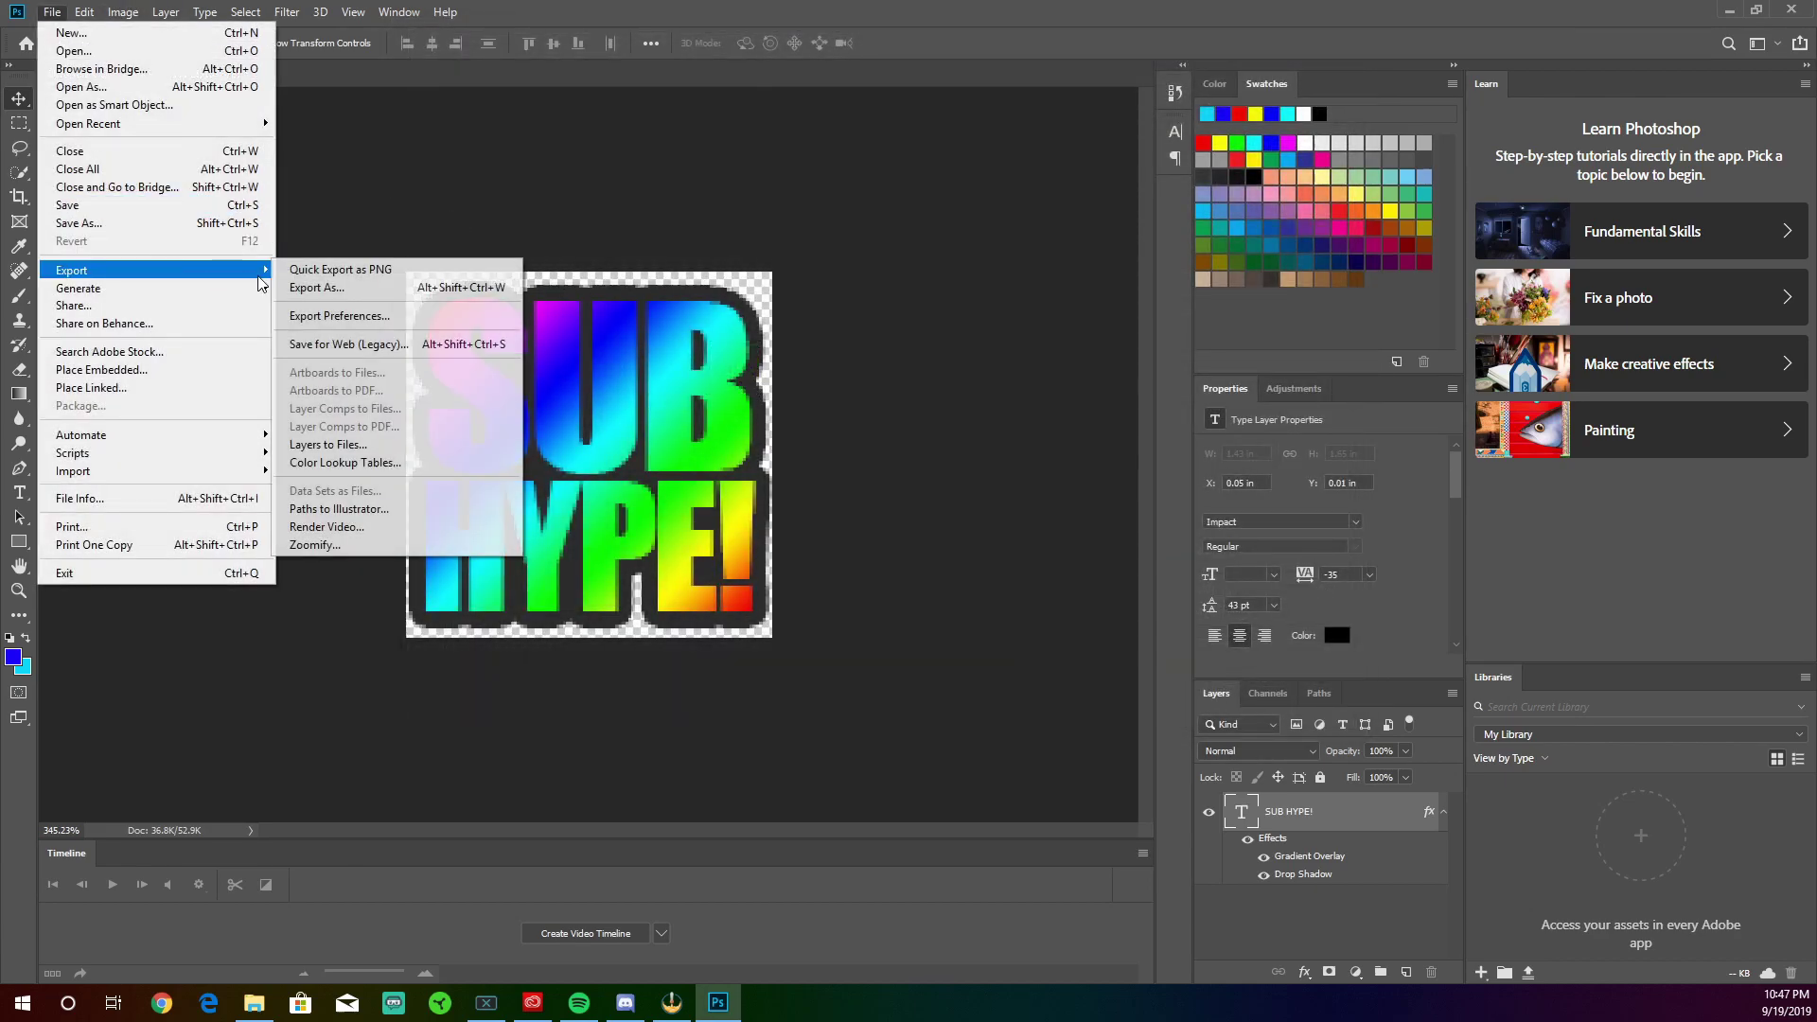
click(369, 345)
double_click(1089, 594)
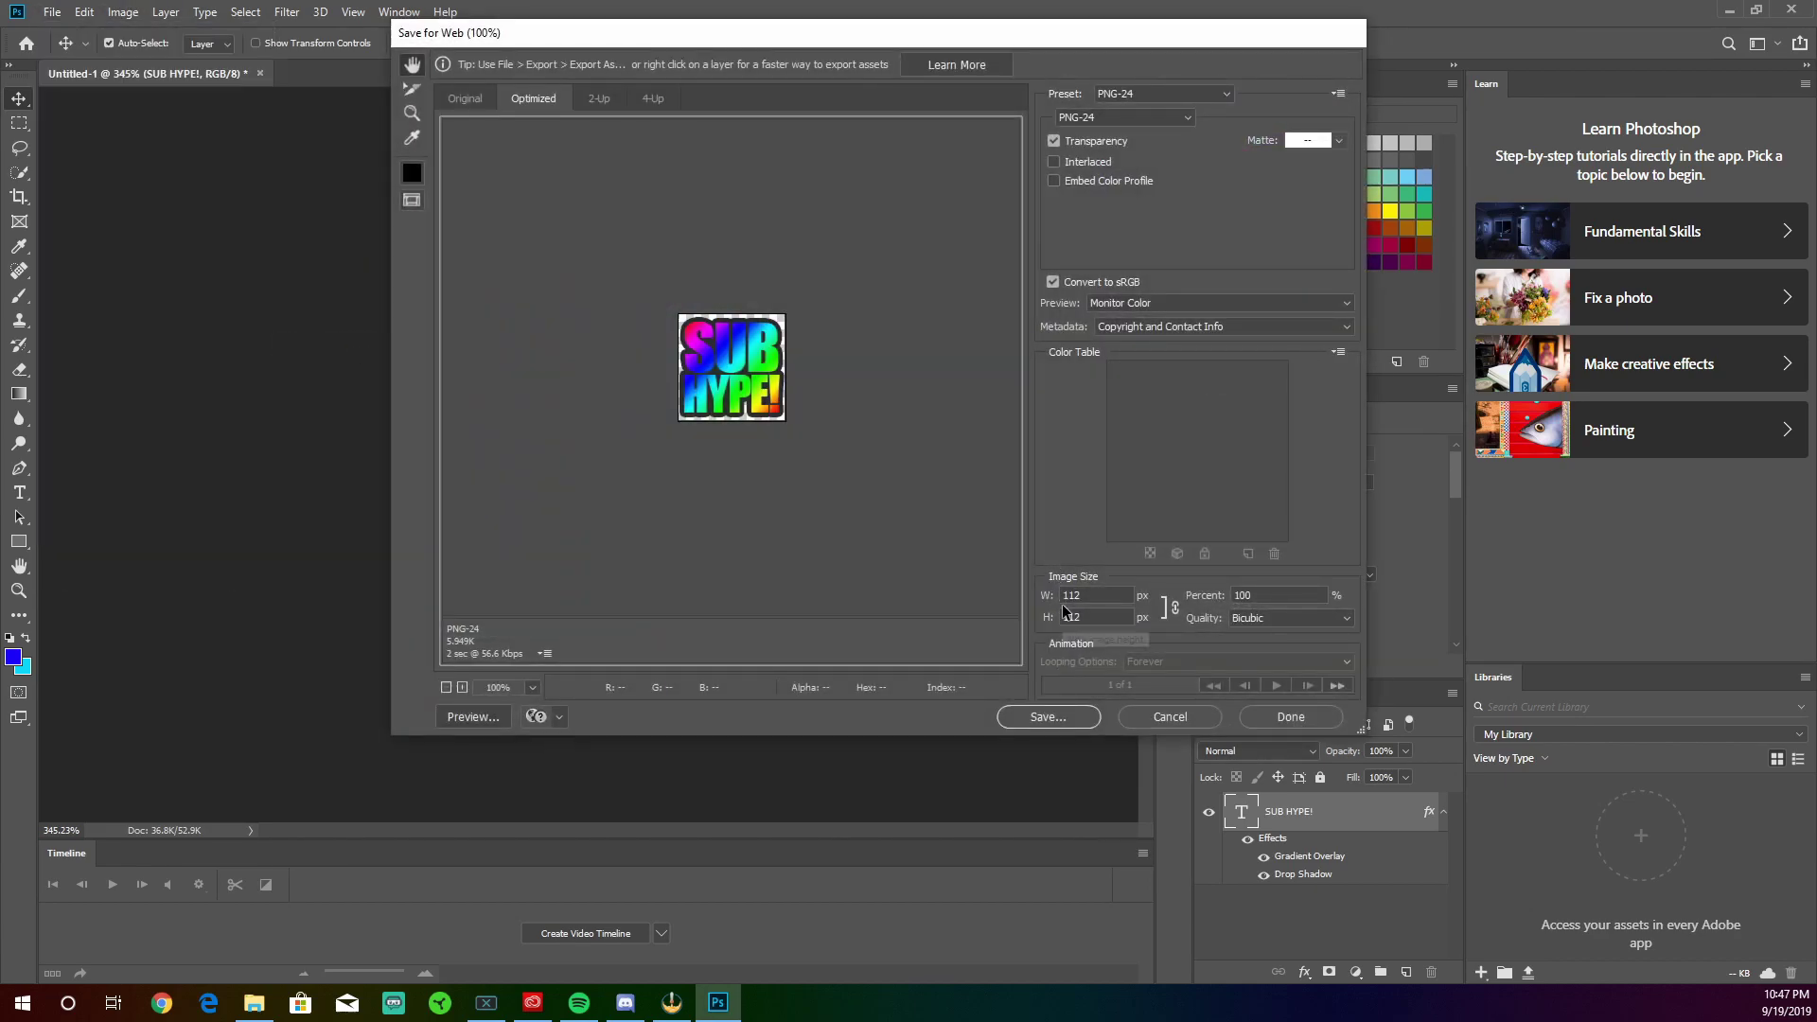
text(28)
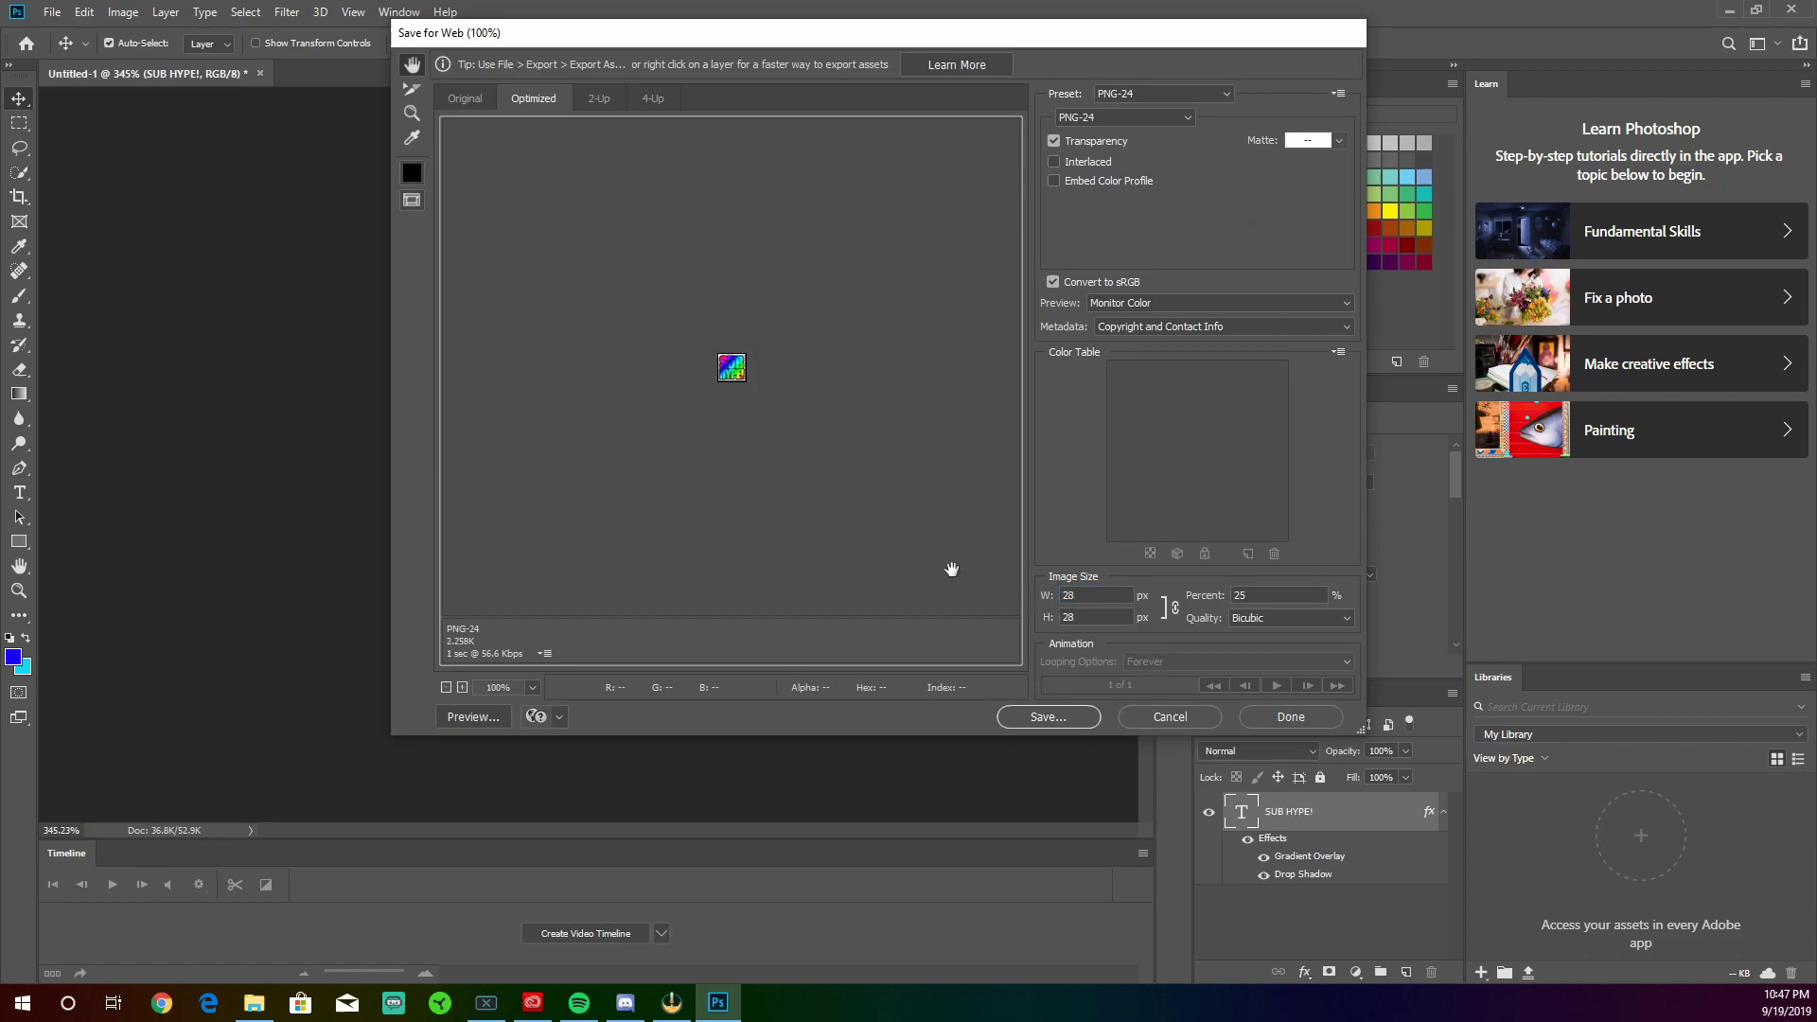
click(1053, 719)
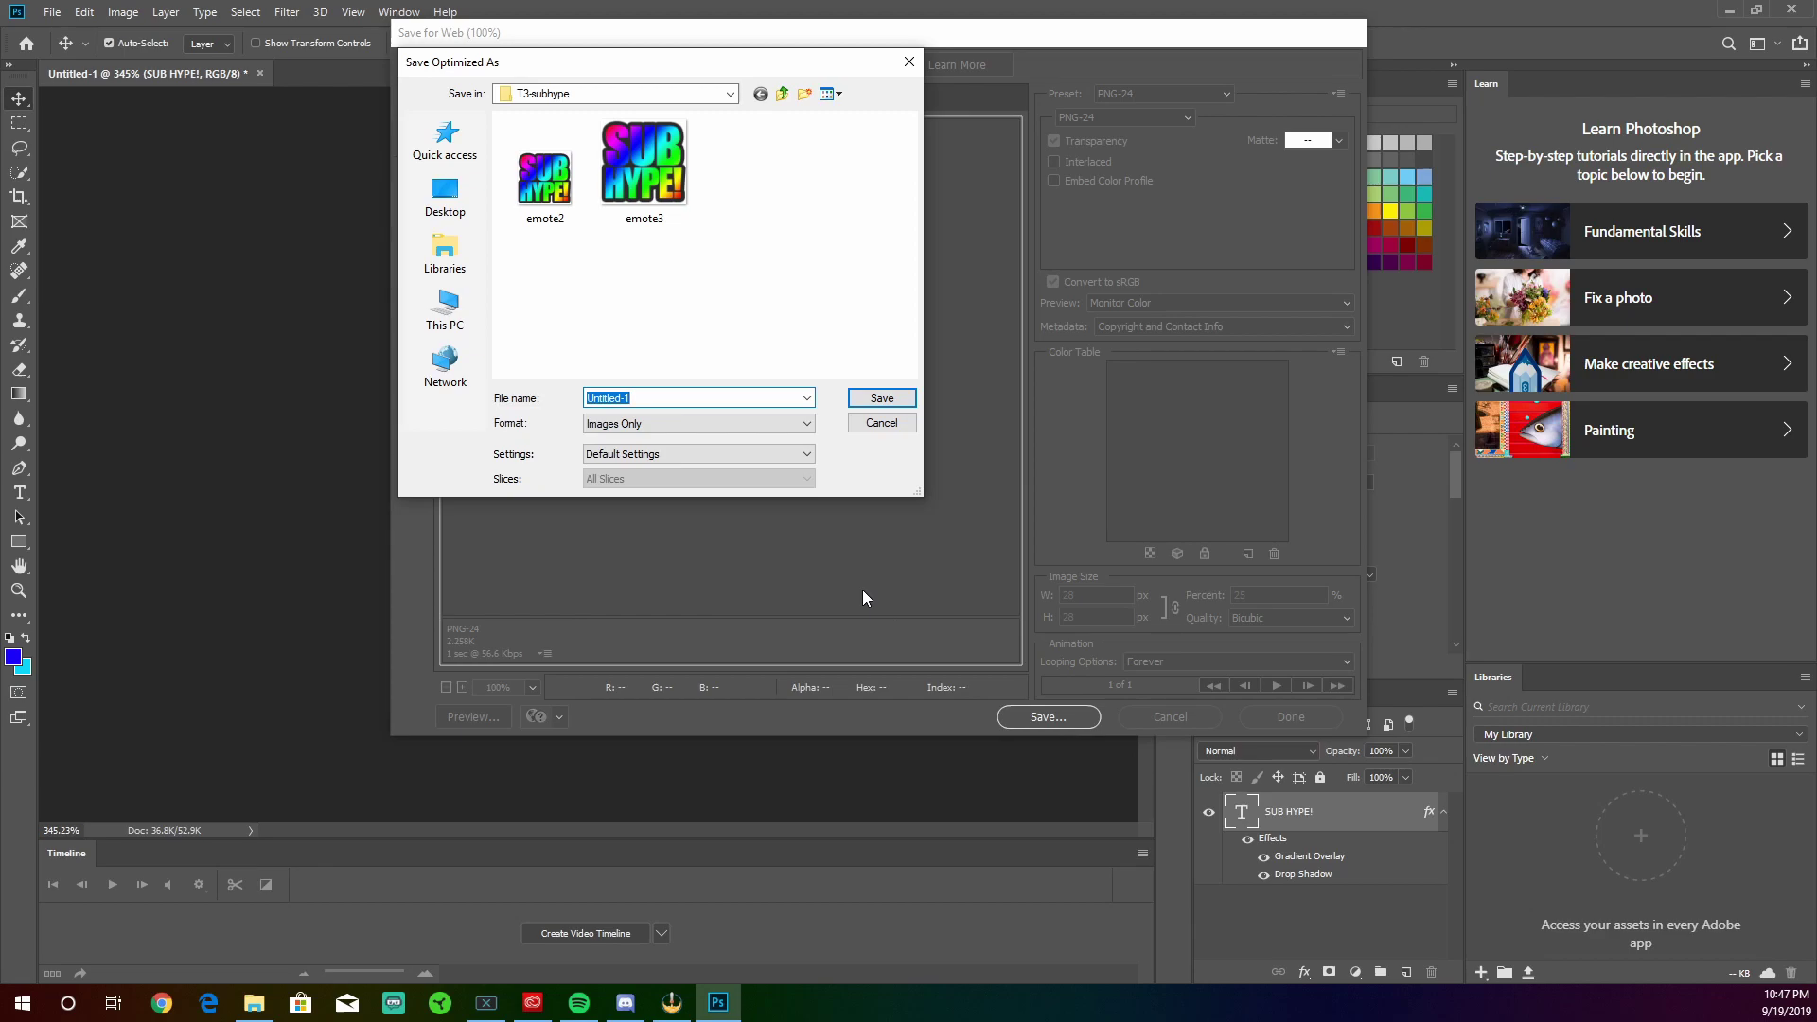
text(emote)
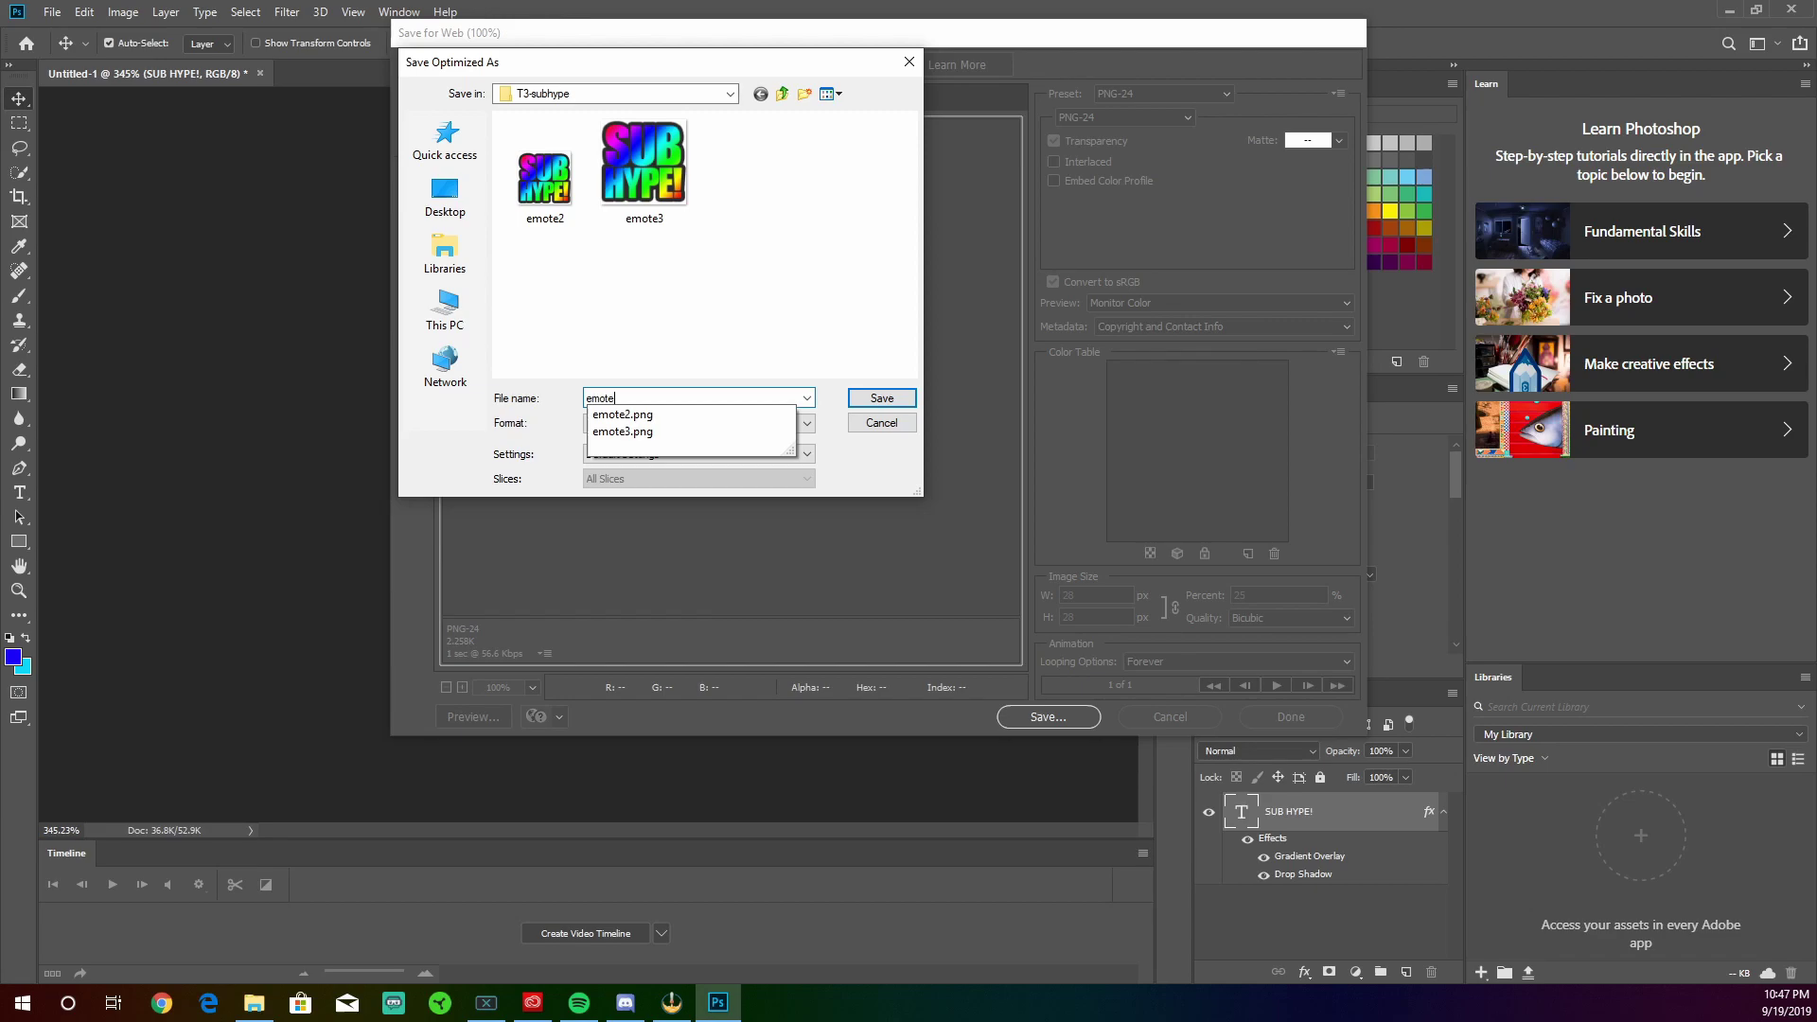
text(1)
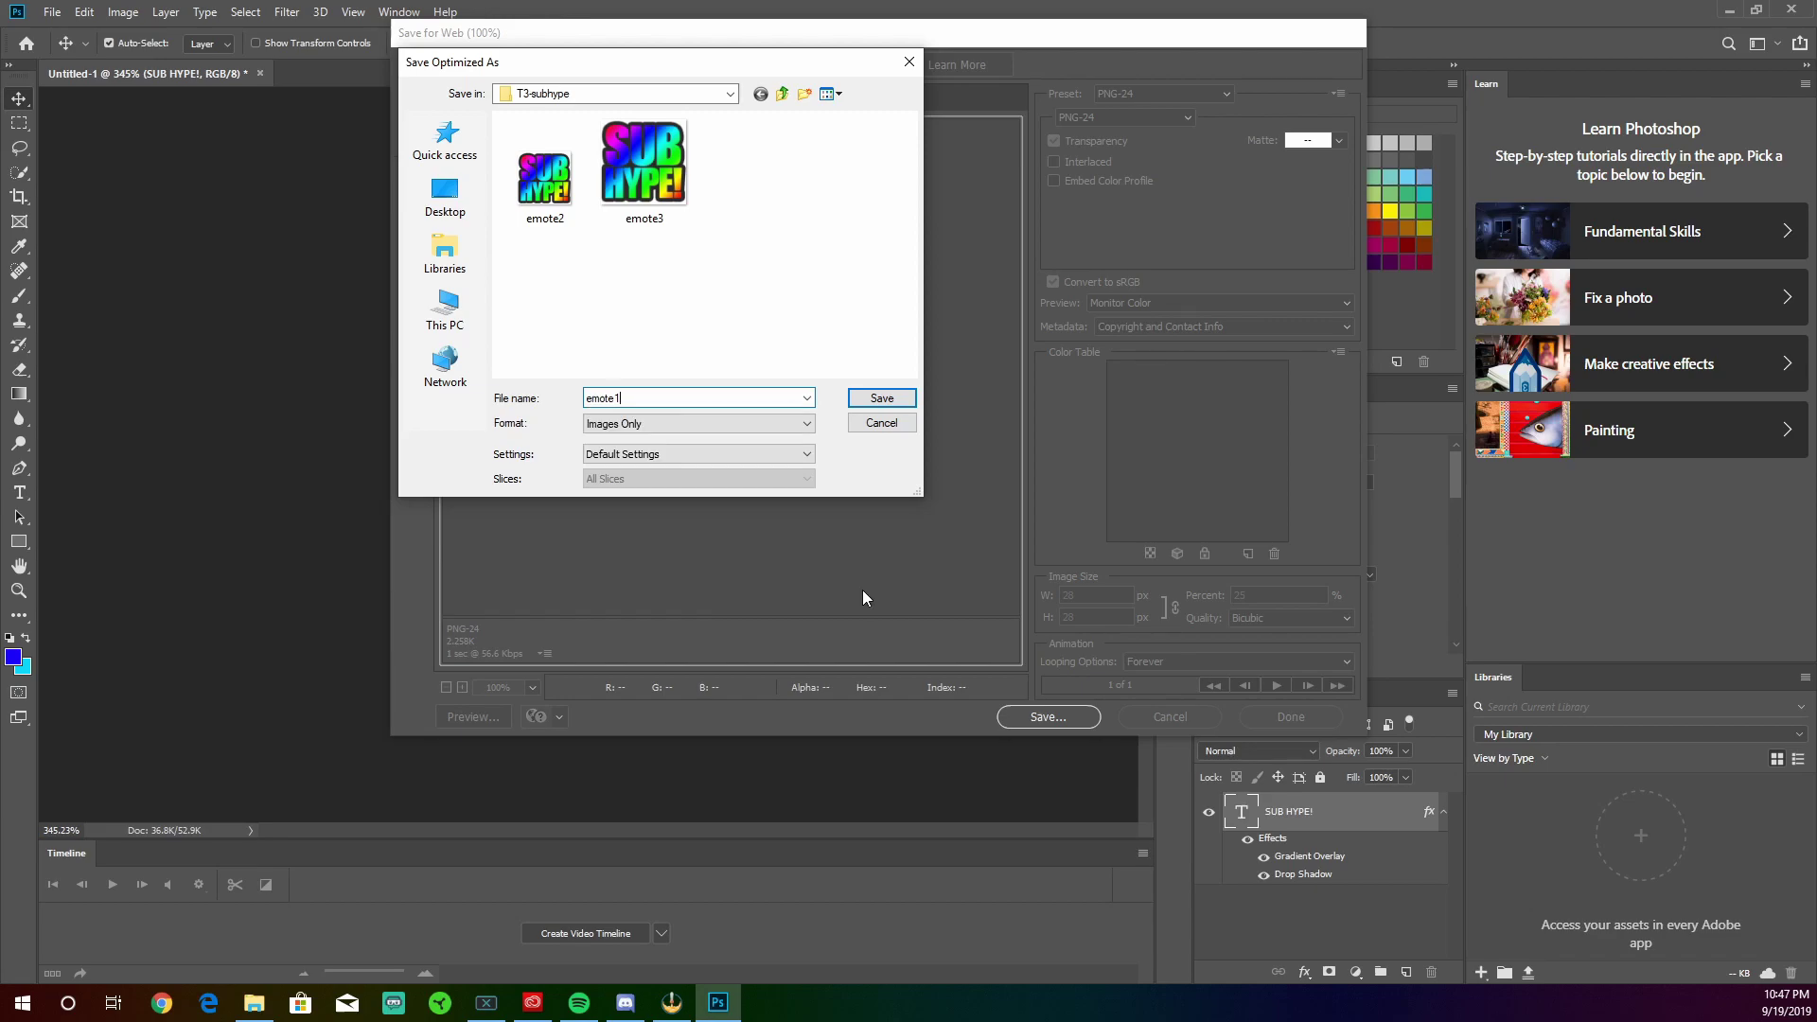
click(863, 397)
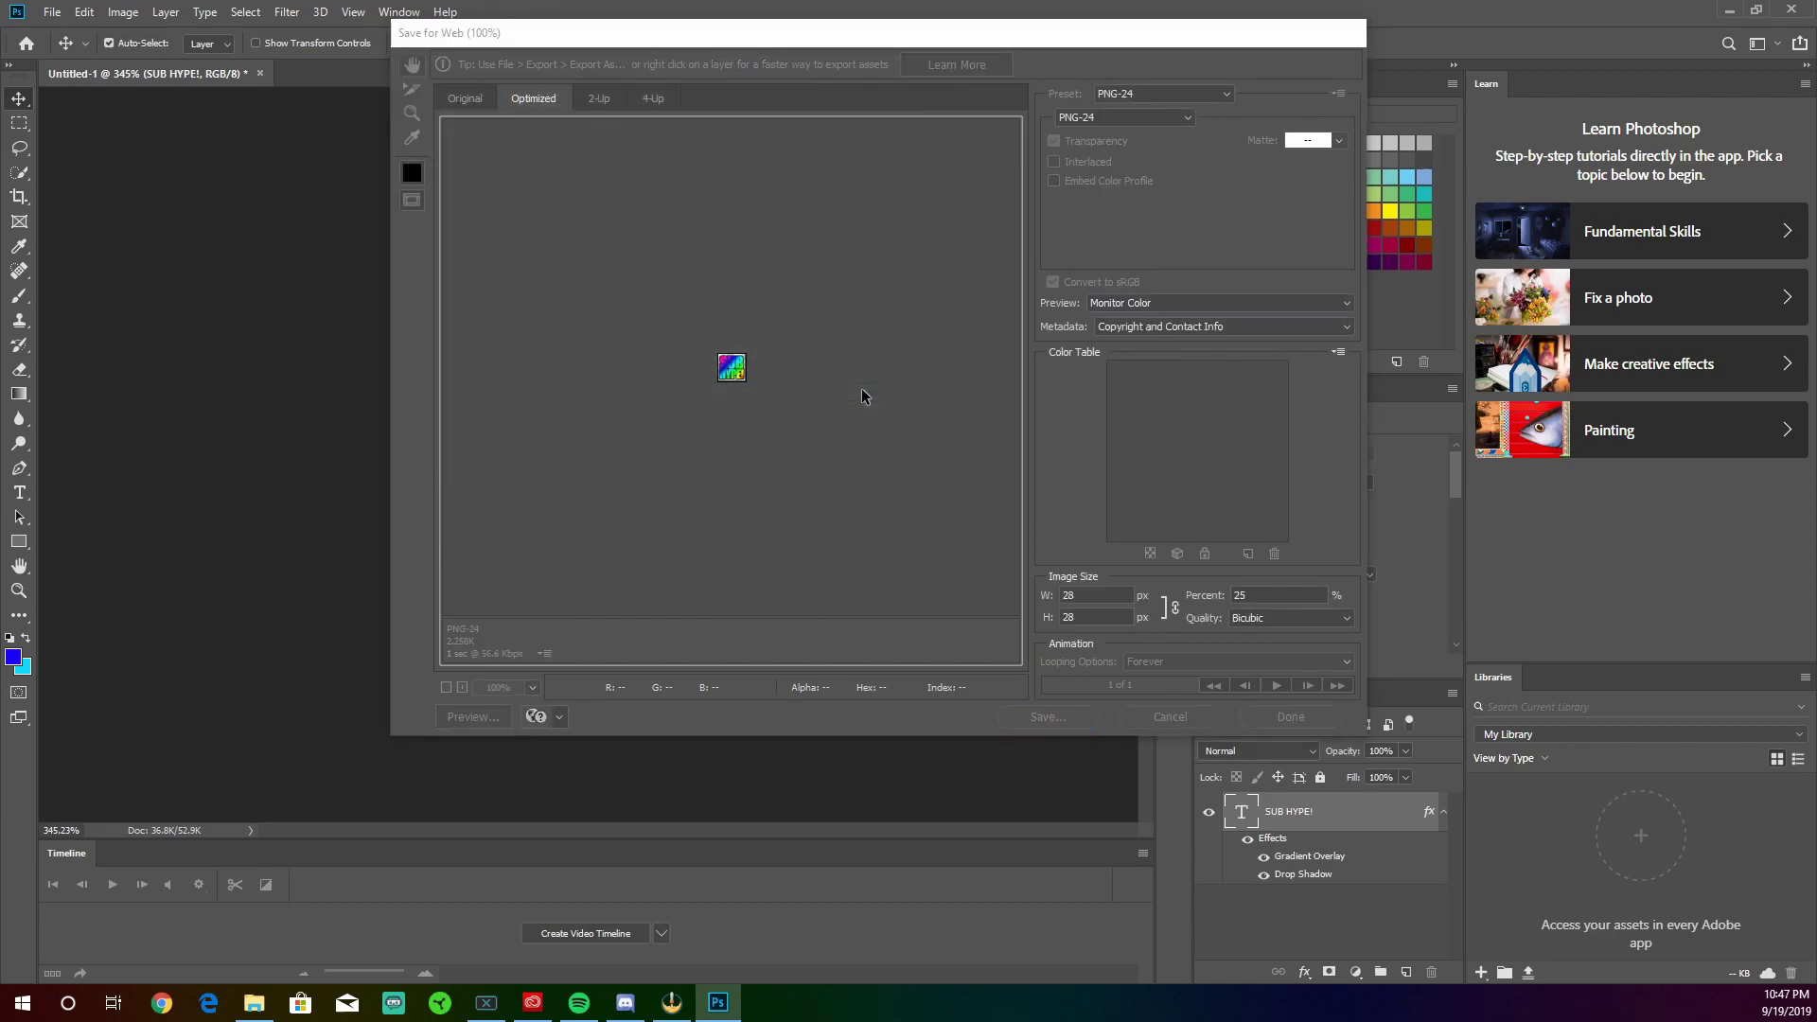
Open emote3.png from Twitch > emotes > T3-subhype in Photos to check it
click(254, 1003)
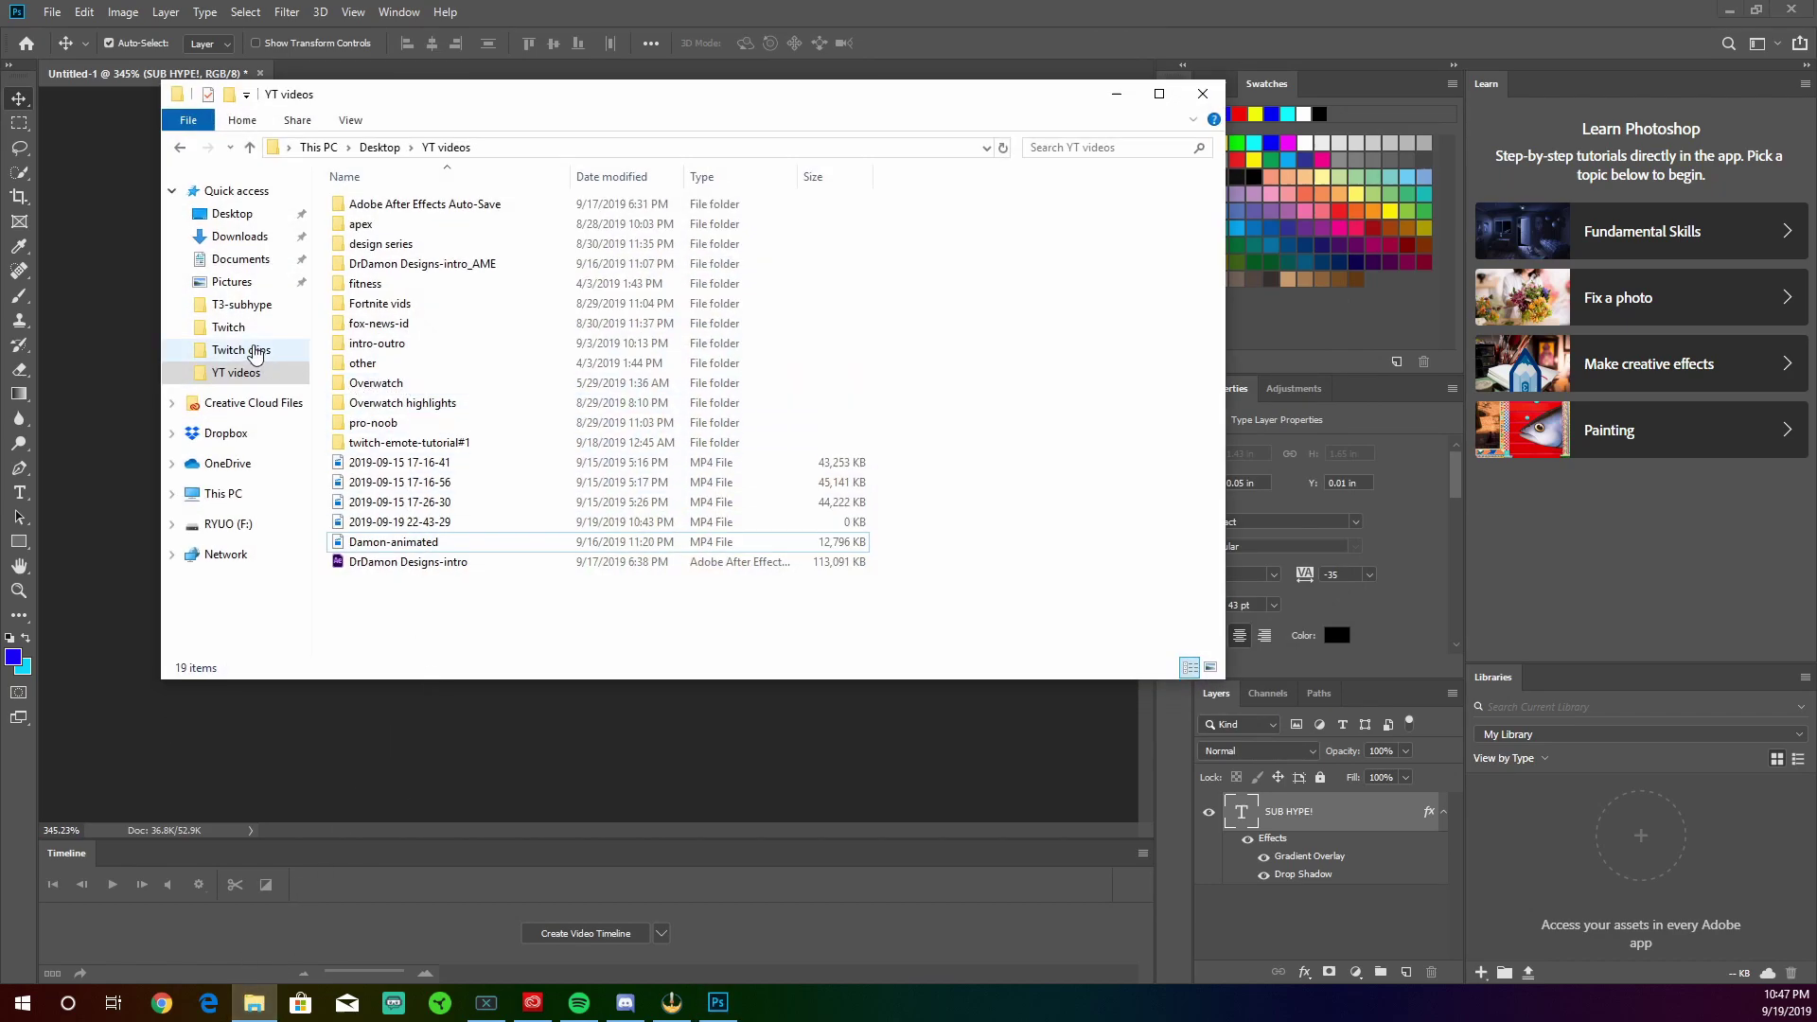
click(232, 328)
double_click(814, 228)
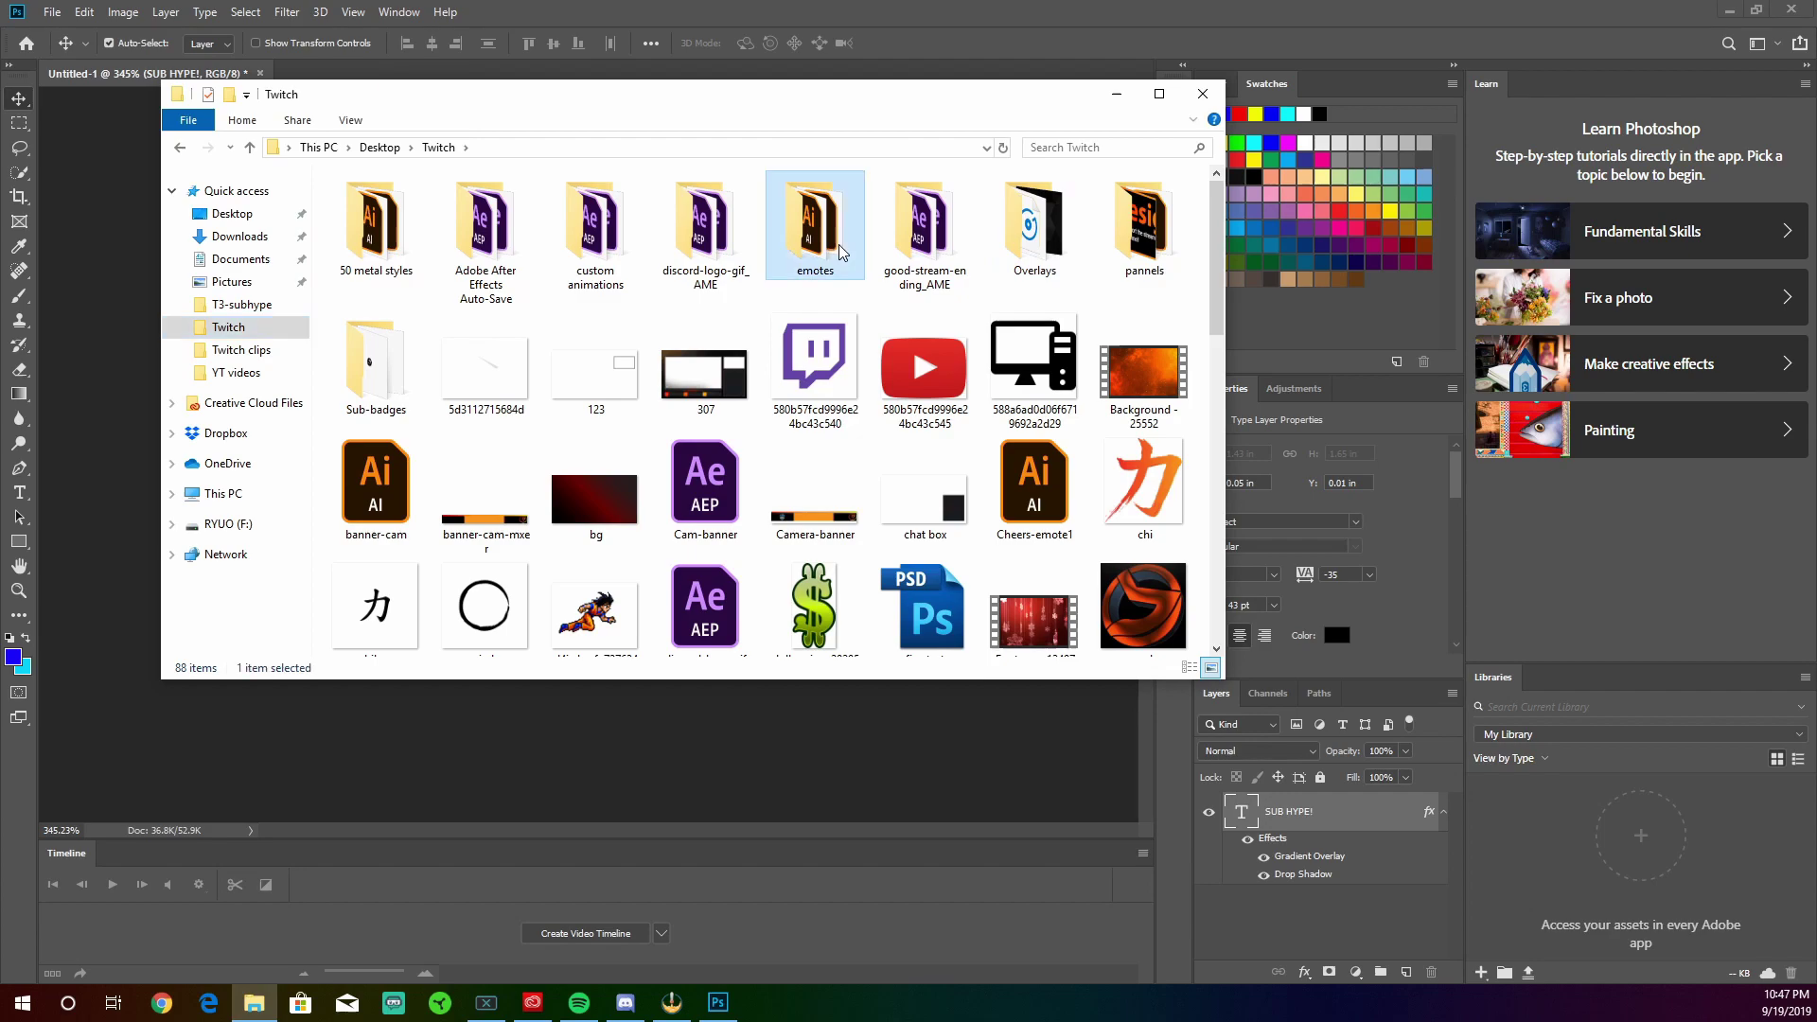
double_click(1126, 241)
double_click(599, 227)
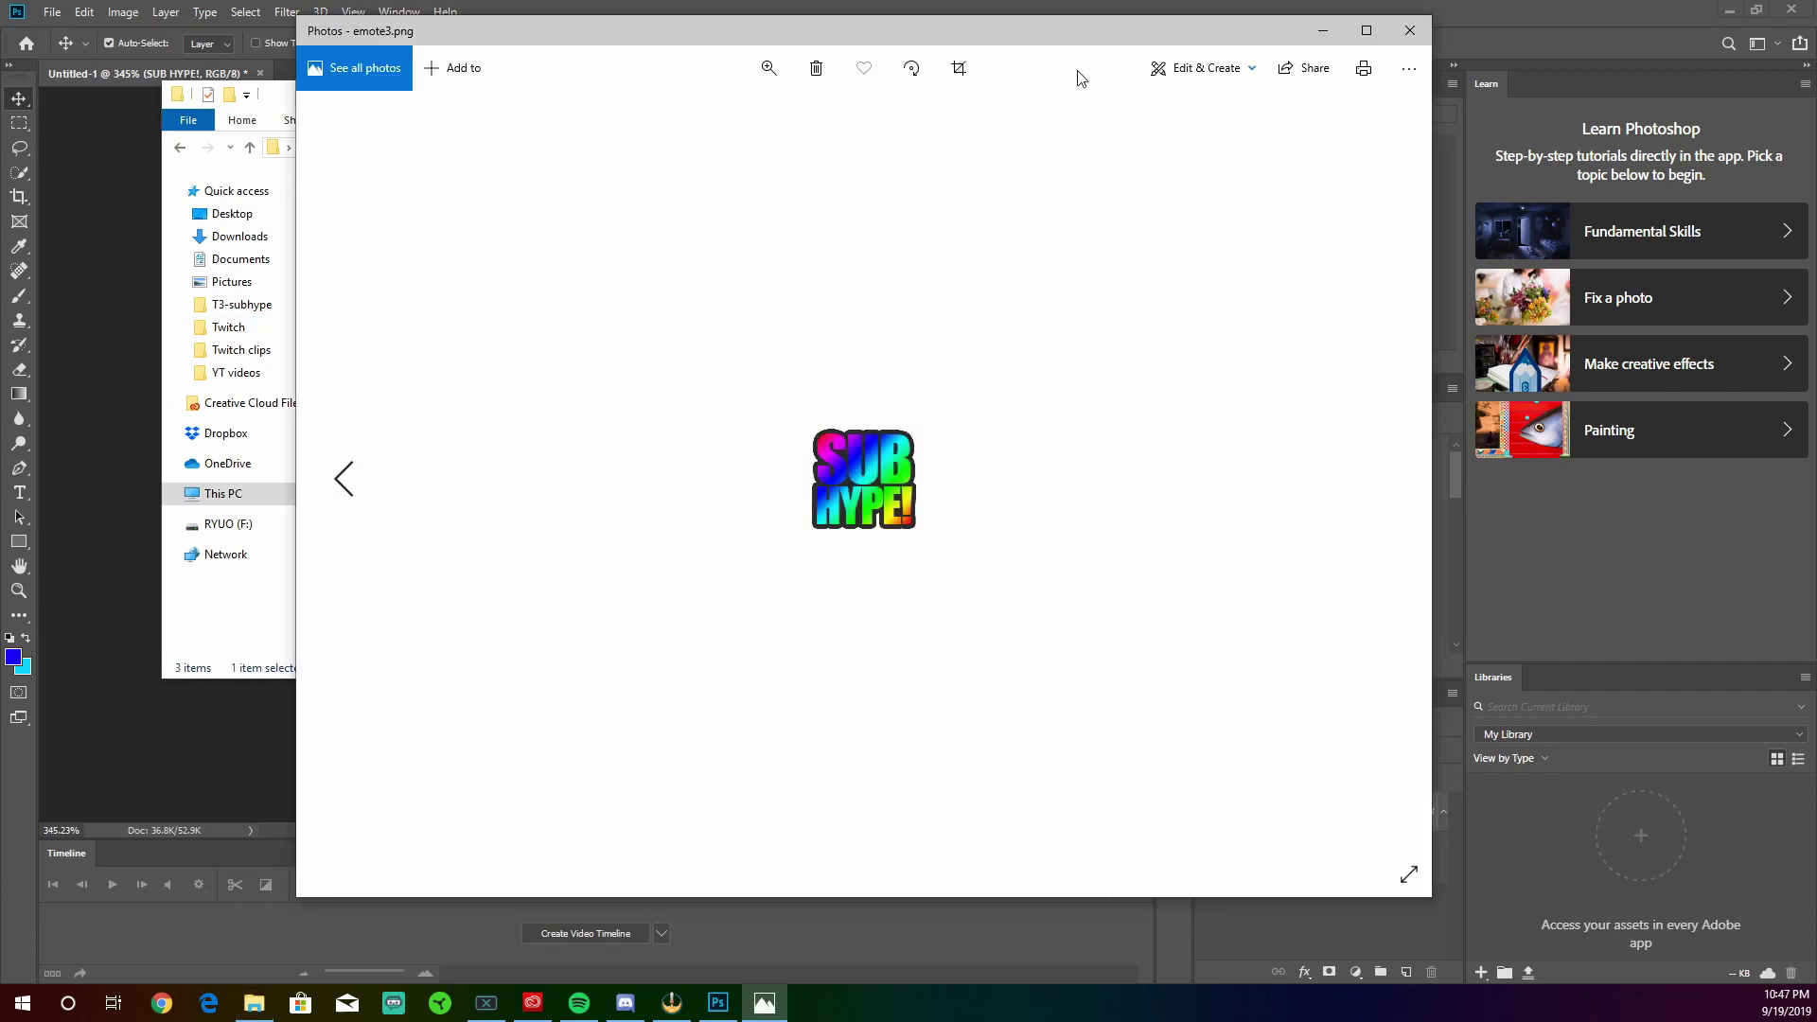